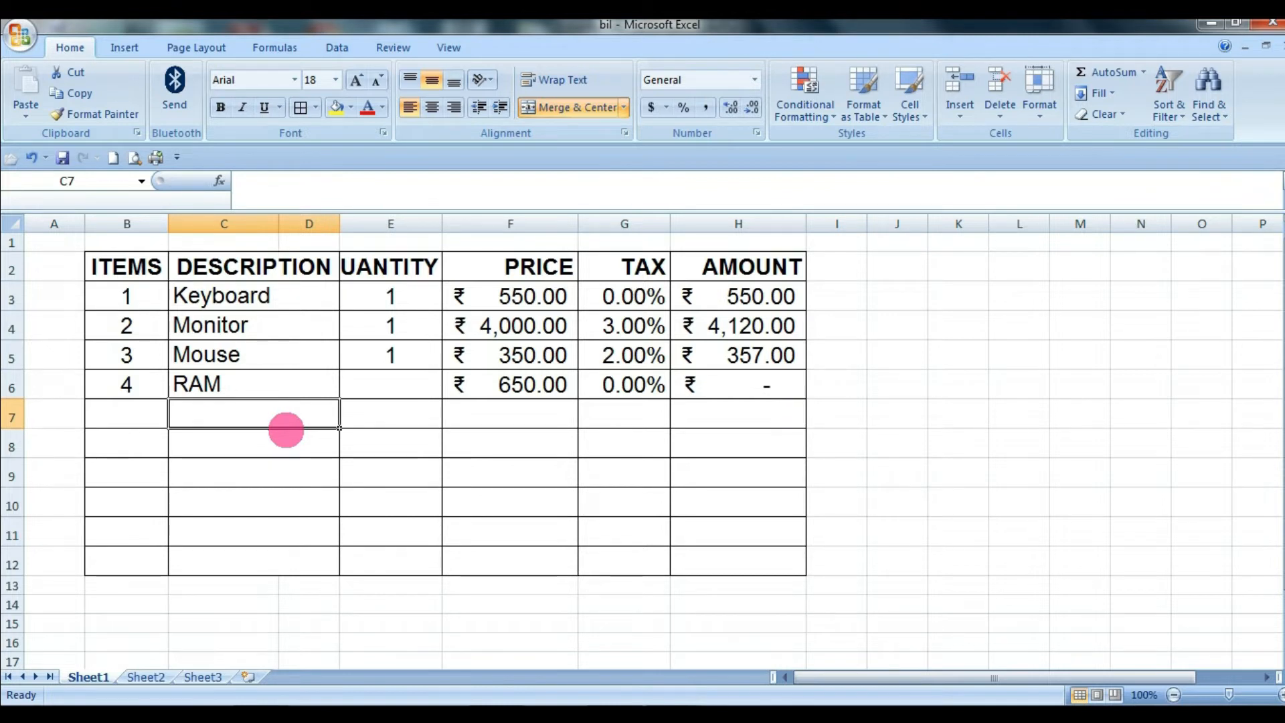
# Enter Pendrive as the item description in cell C7
pyautogui.write('pen')
pyautogui.press('BackSpace')
pyautogui.press('BackSpace')
pyautogui.press('BackSpace')
pyautogui.write('Pendrive')
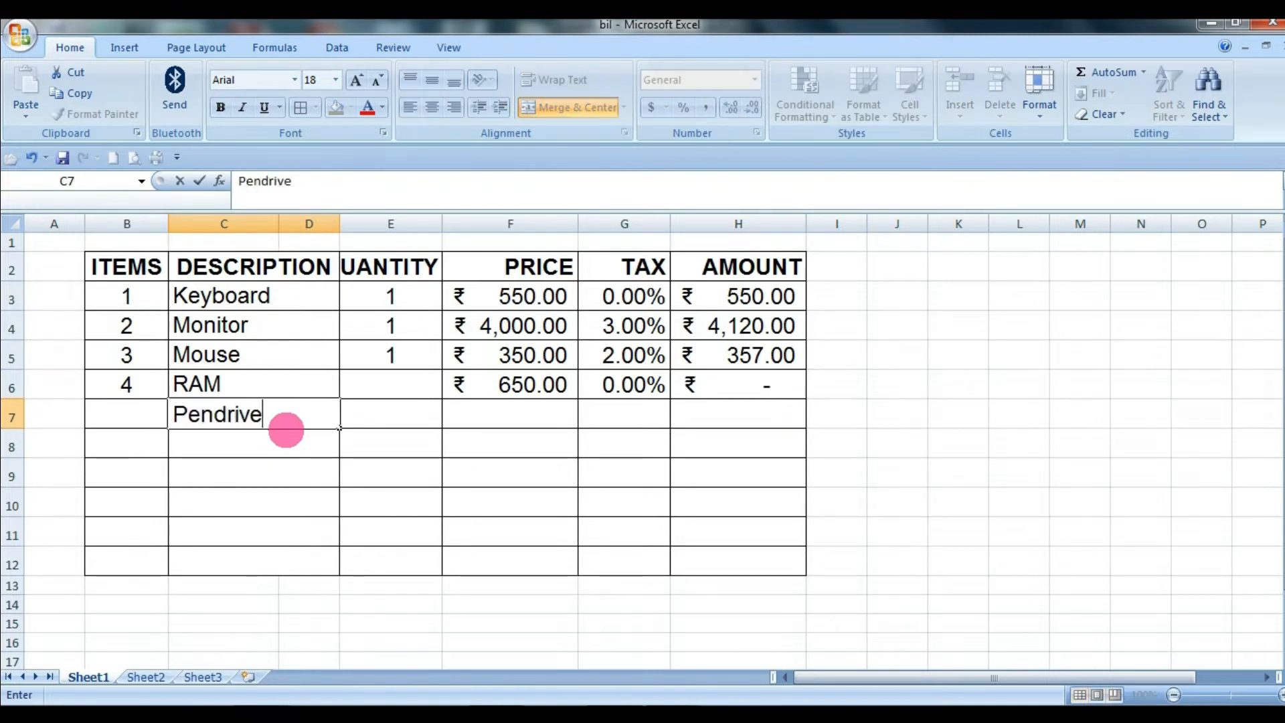
pyautogui.press('Return')
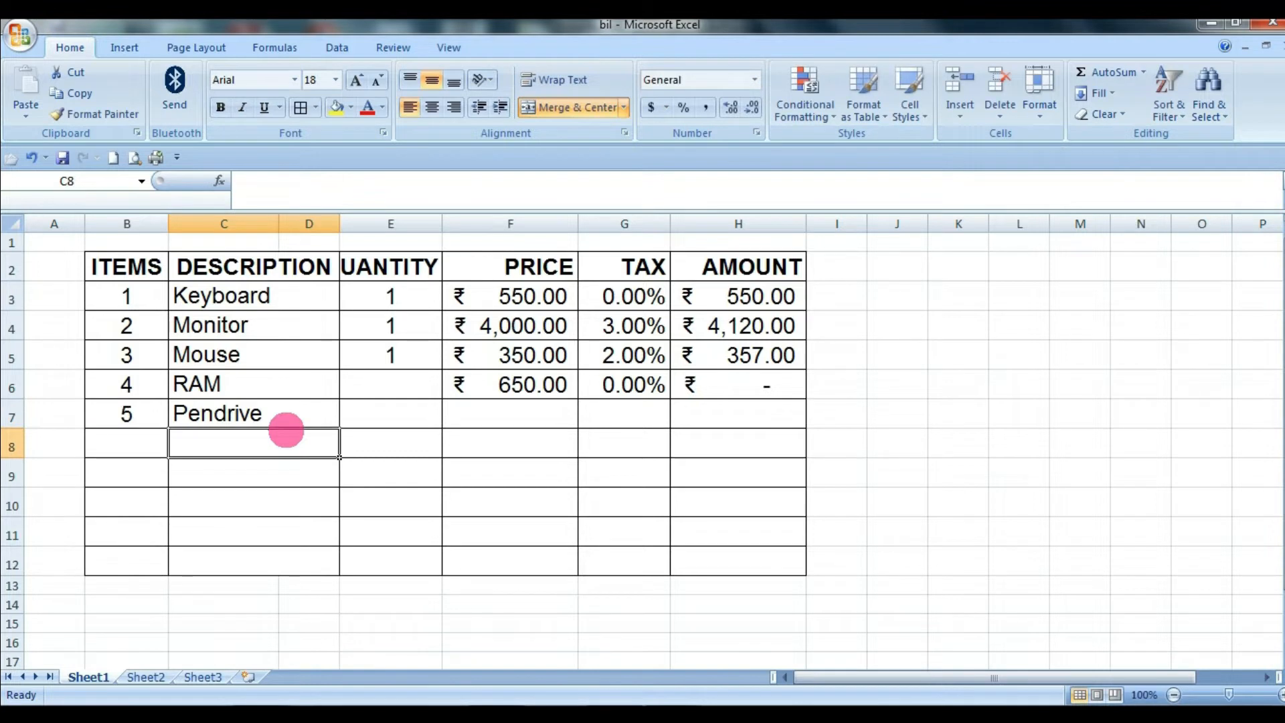
# Clear the descriptions in C7 and C6, and enter Ram in C6
pyautogui.click(305, 421)
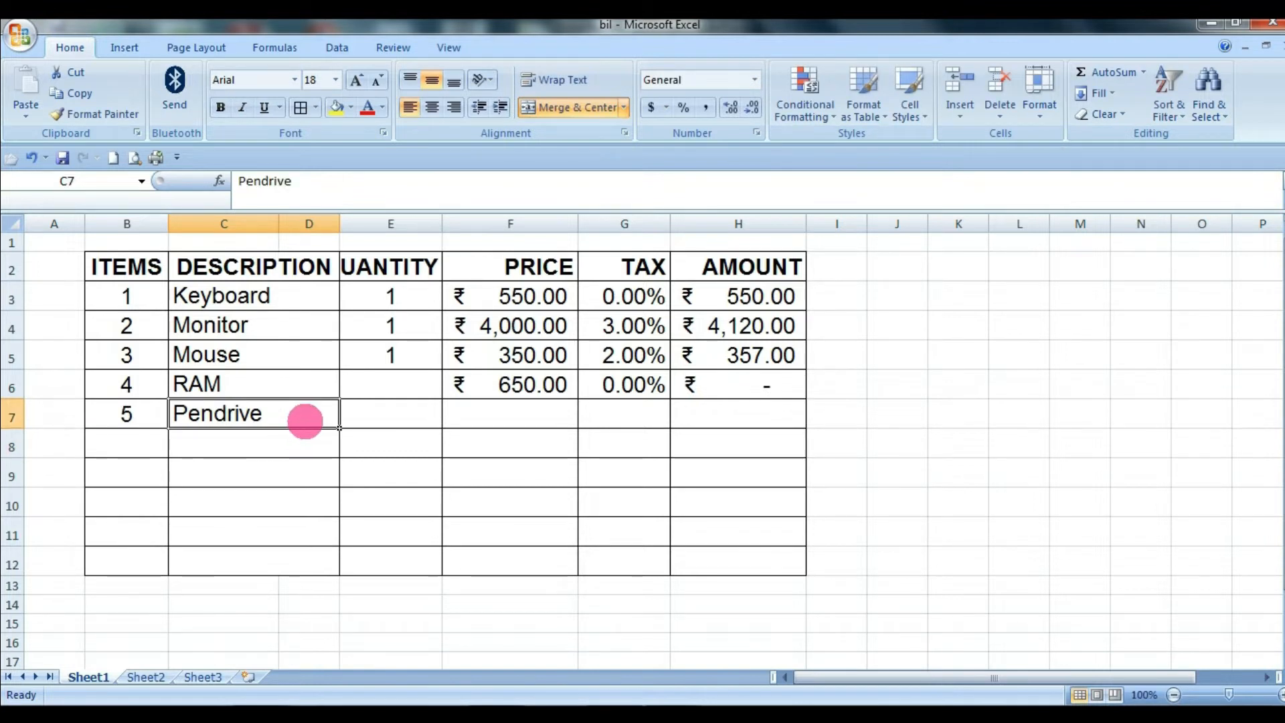
pyautogui.press('Delete')
pyautogui.press('Up')
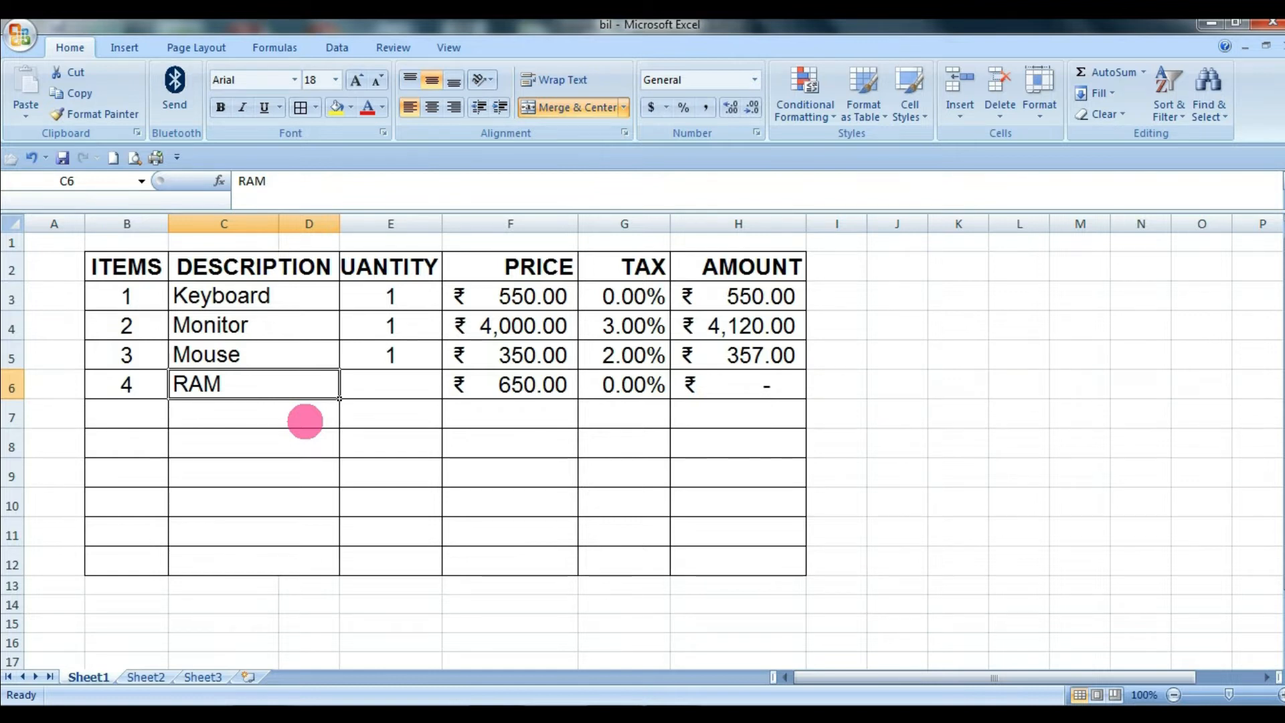
pyautogui.press('Delete')
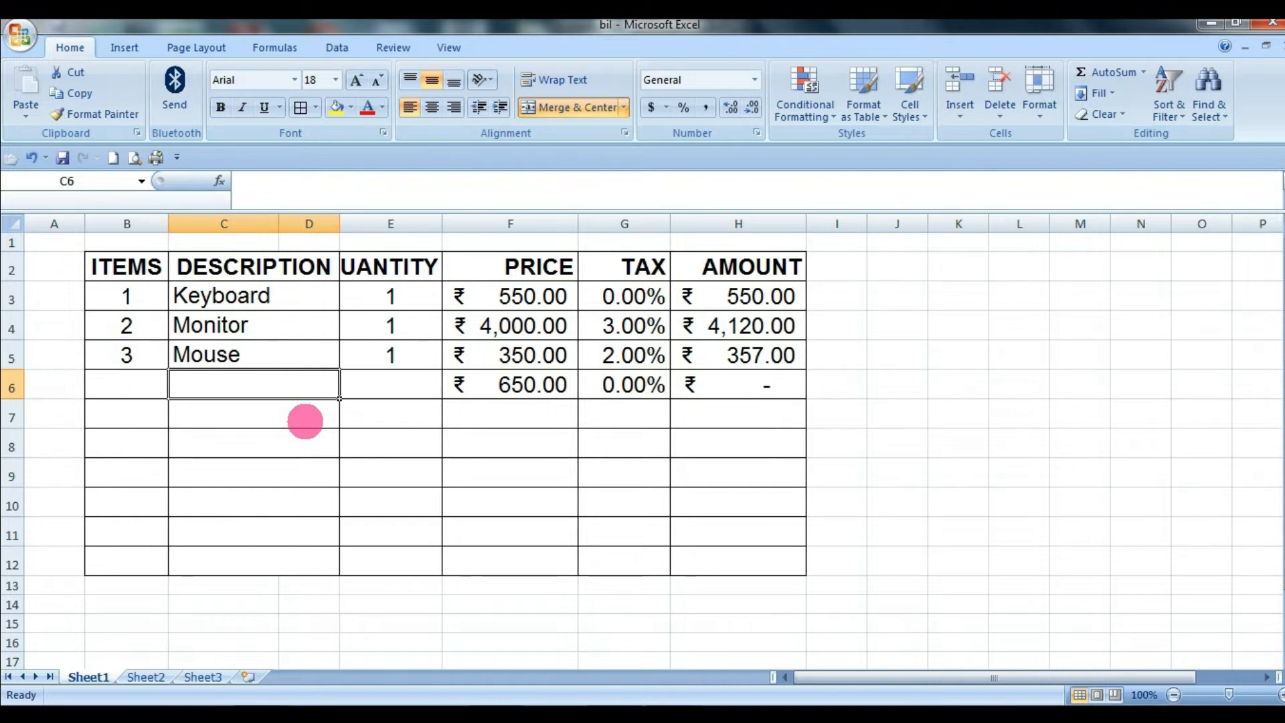
pyautogui.write('R')
pyautogui.press('Return')
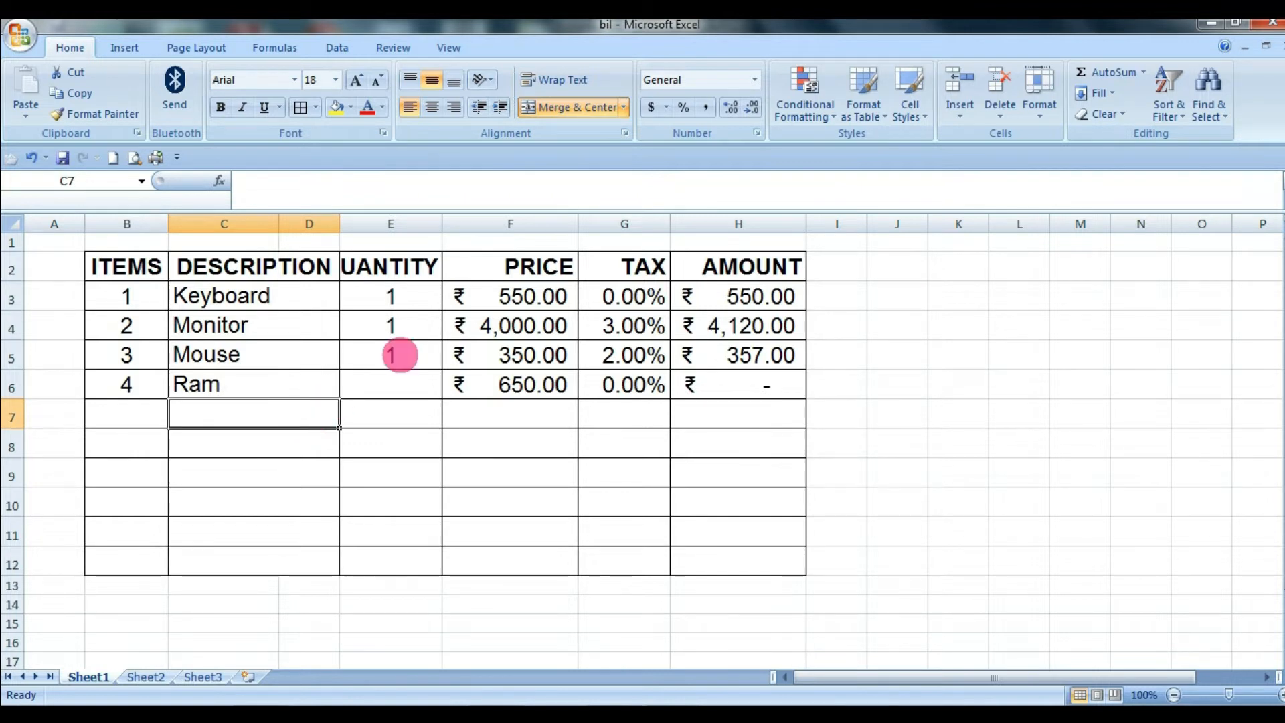
# Widen column E so the full QUANTITY header fits
pyautogui.click(402, 261)
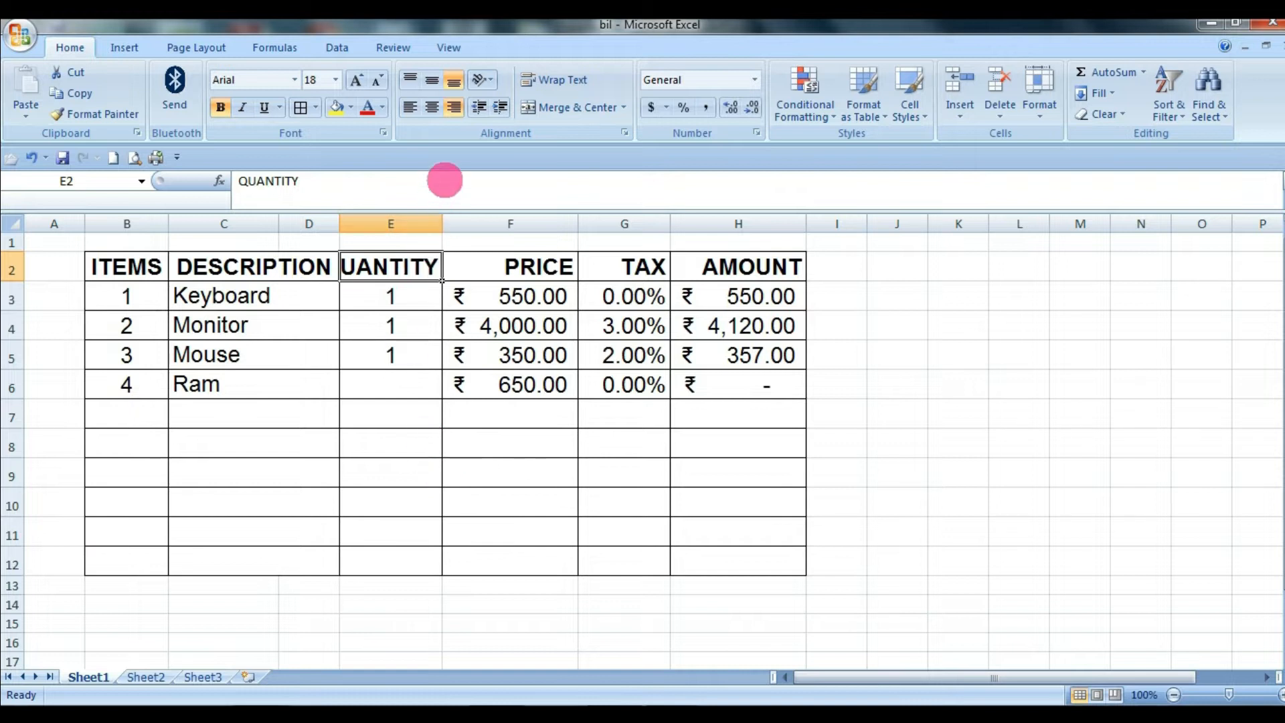
pyautogui.moveTo(442, 224); pyautogui.dragTo(463, 224)
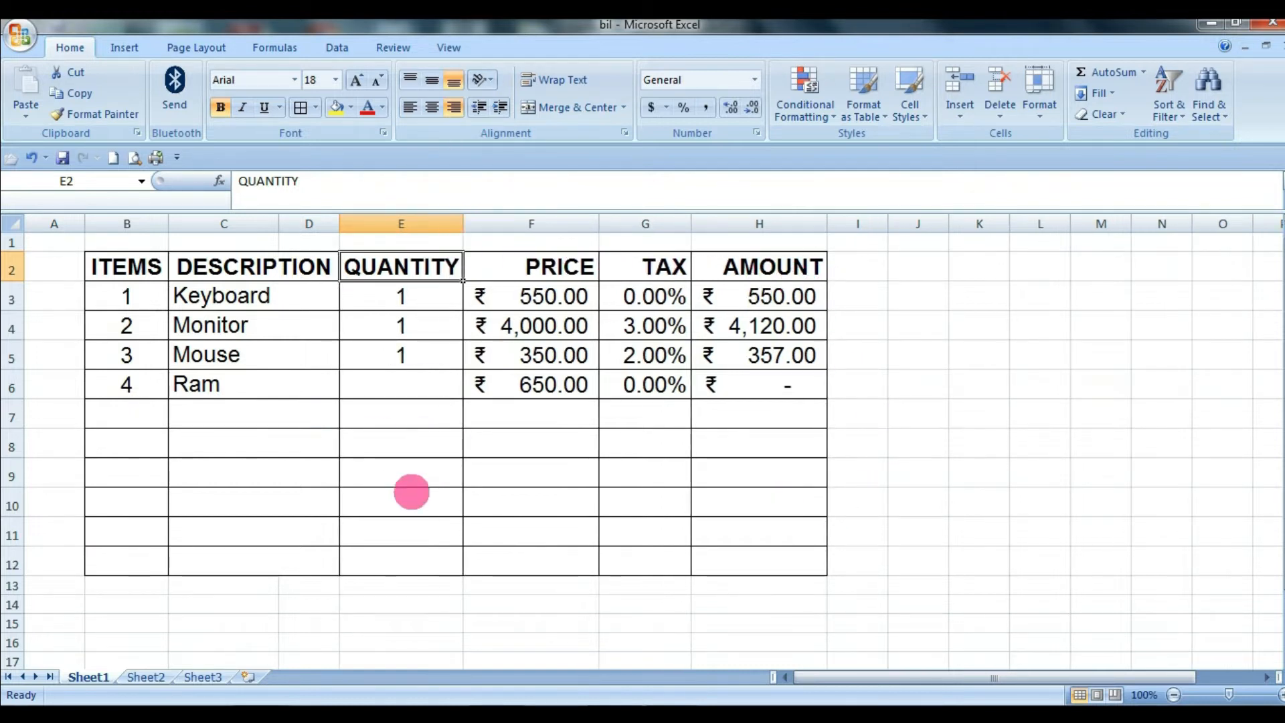
# Highlight the whole ITEMS column B with a yellow fill
pyautogui.click(128, 407)
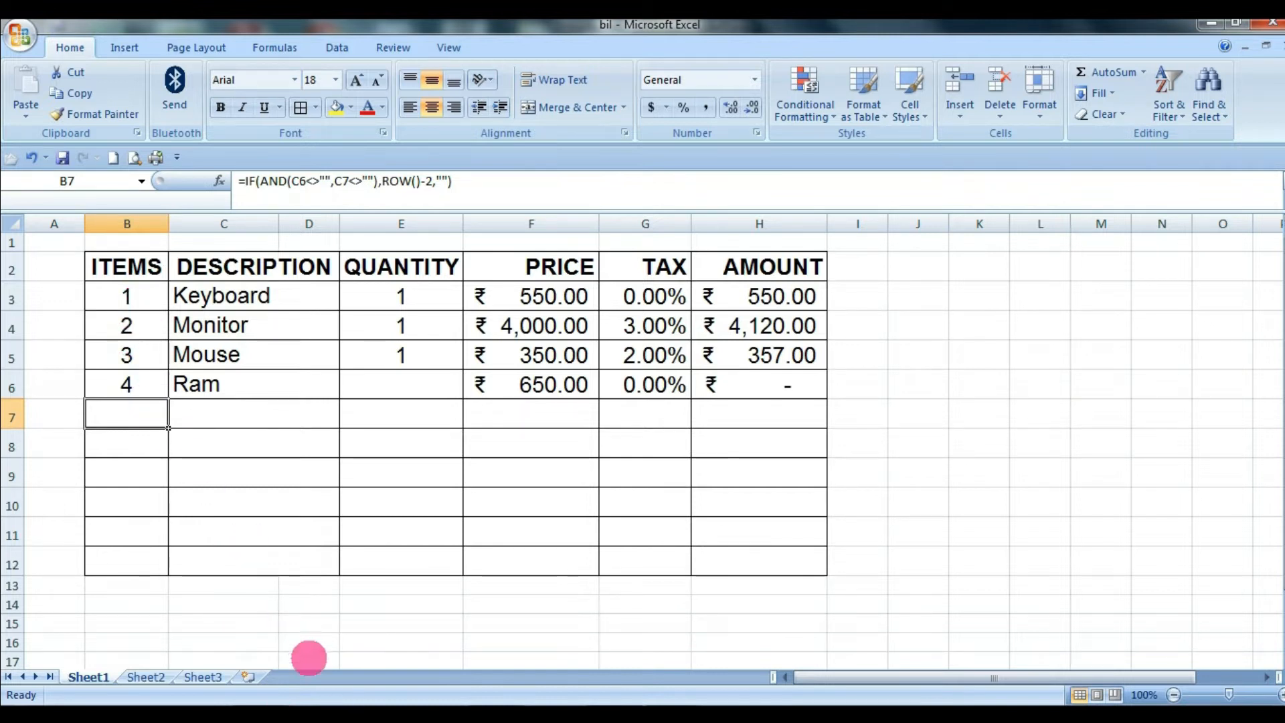
pyautogui.click(230, 413)
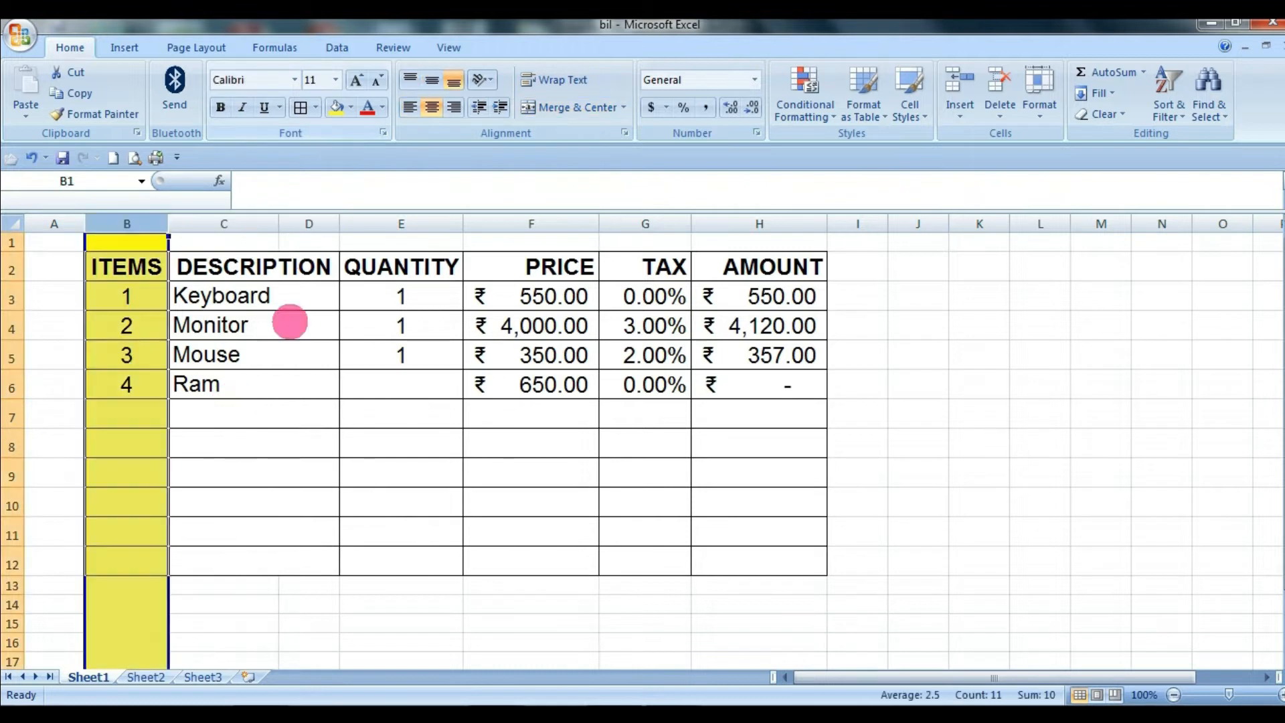
pyautogui.click(306, 433)
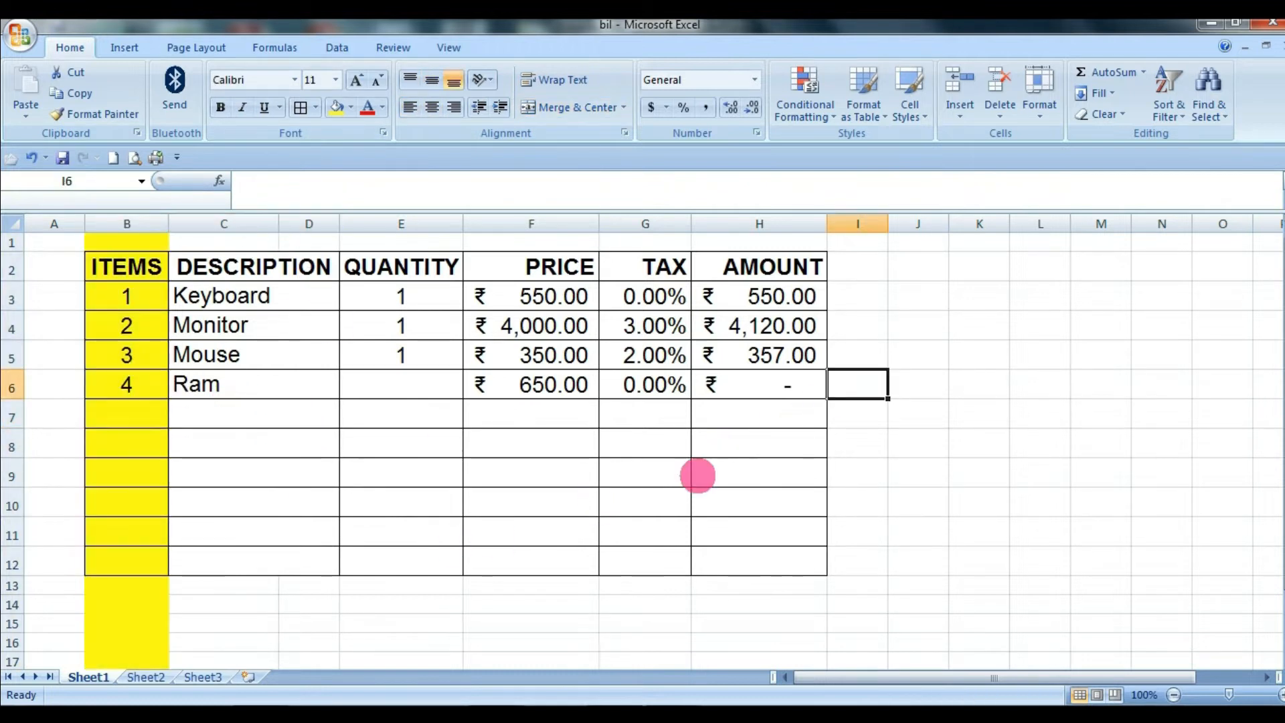
# Format column J as bold, centred, 18 pt, and enter 1 in J2 and 2 in J3
pyautogui.click(931, 286)
pyautogui.click(932, 276)
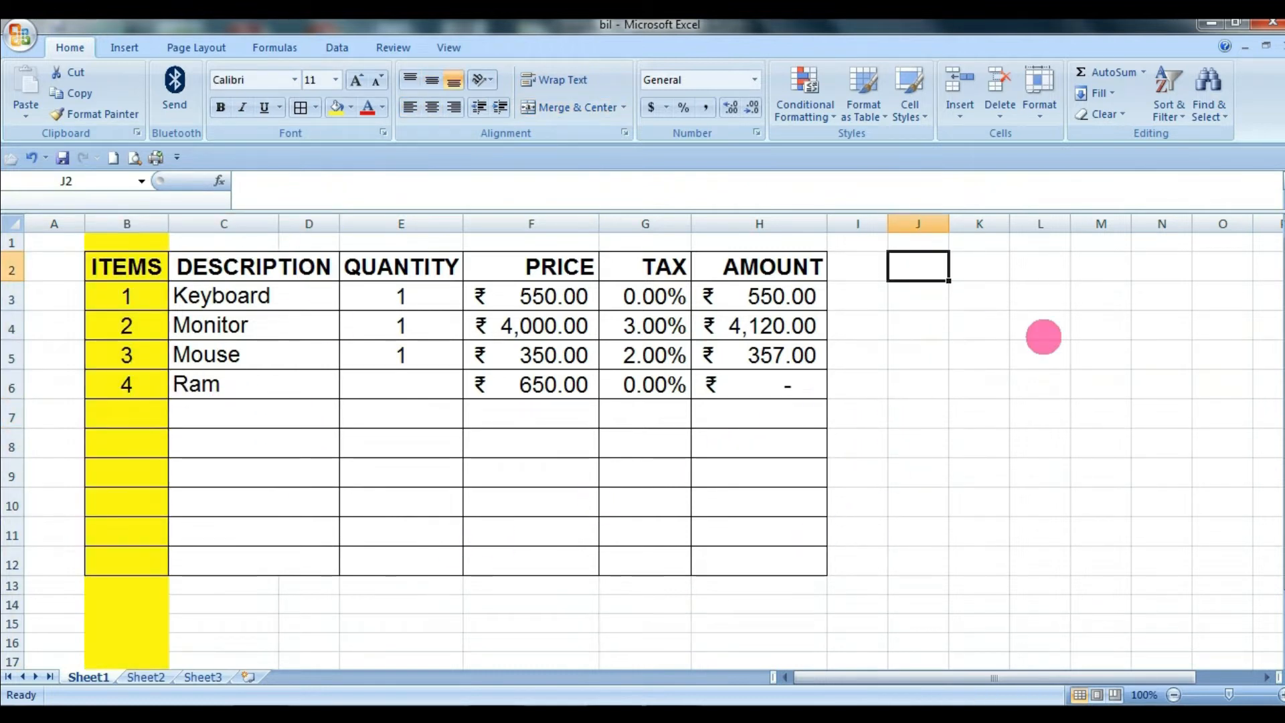
pyautogui.write('1')
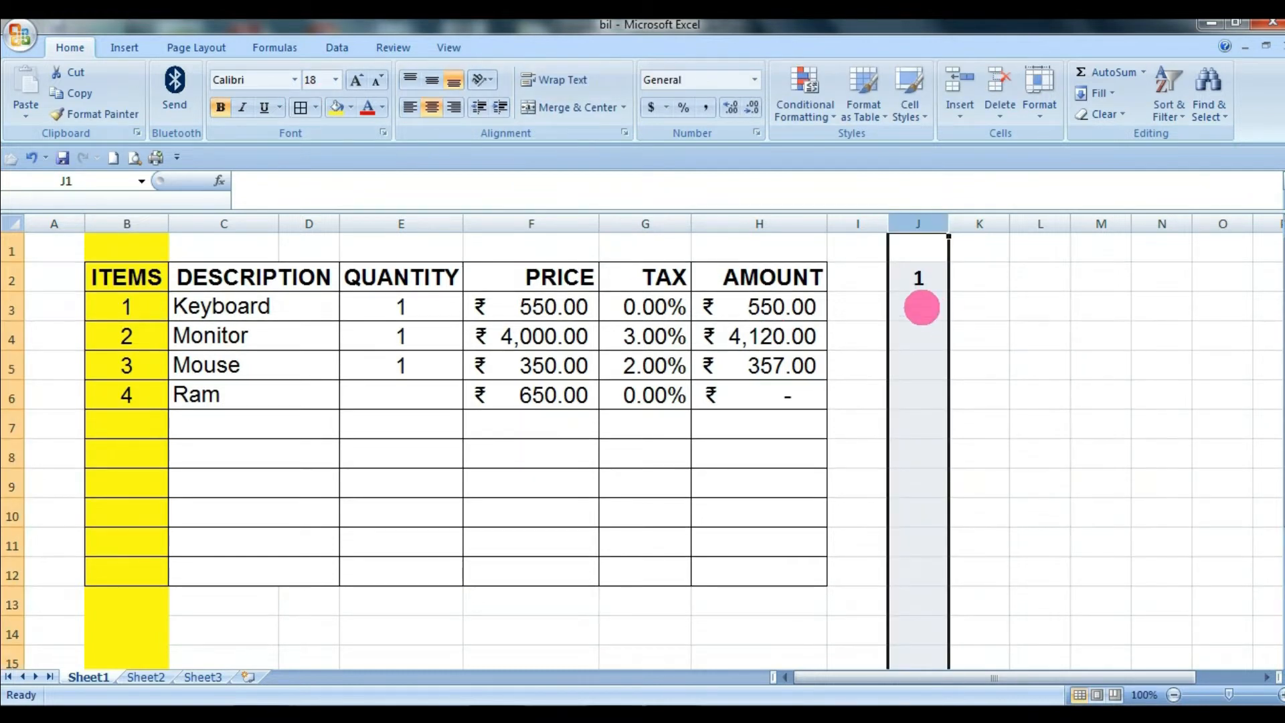
pyautogui.click(917, 306)
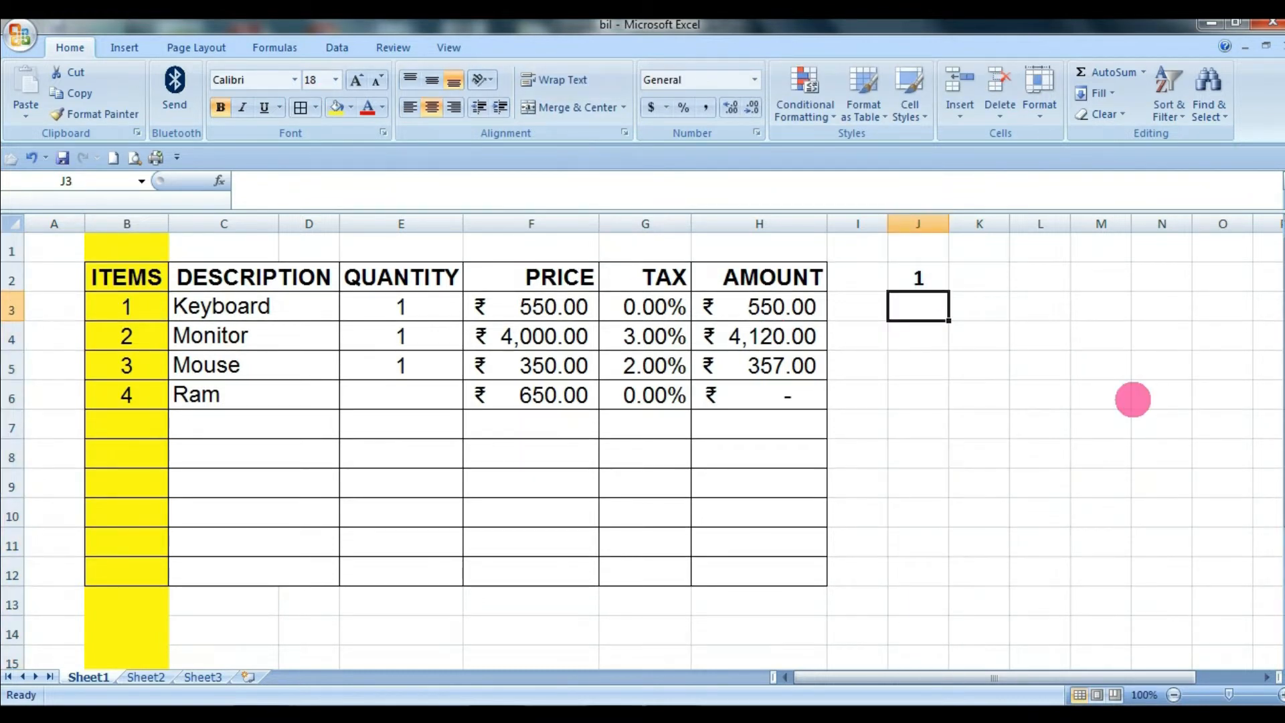
pyautogui.write('2')
pyautogui.click(1061, 393)
pyautogui.doubleClick(921, 309)
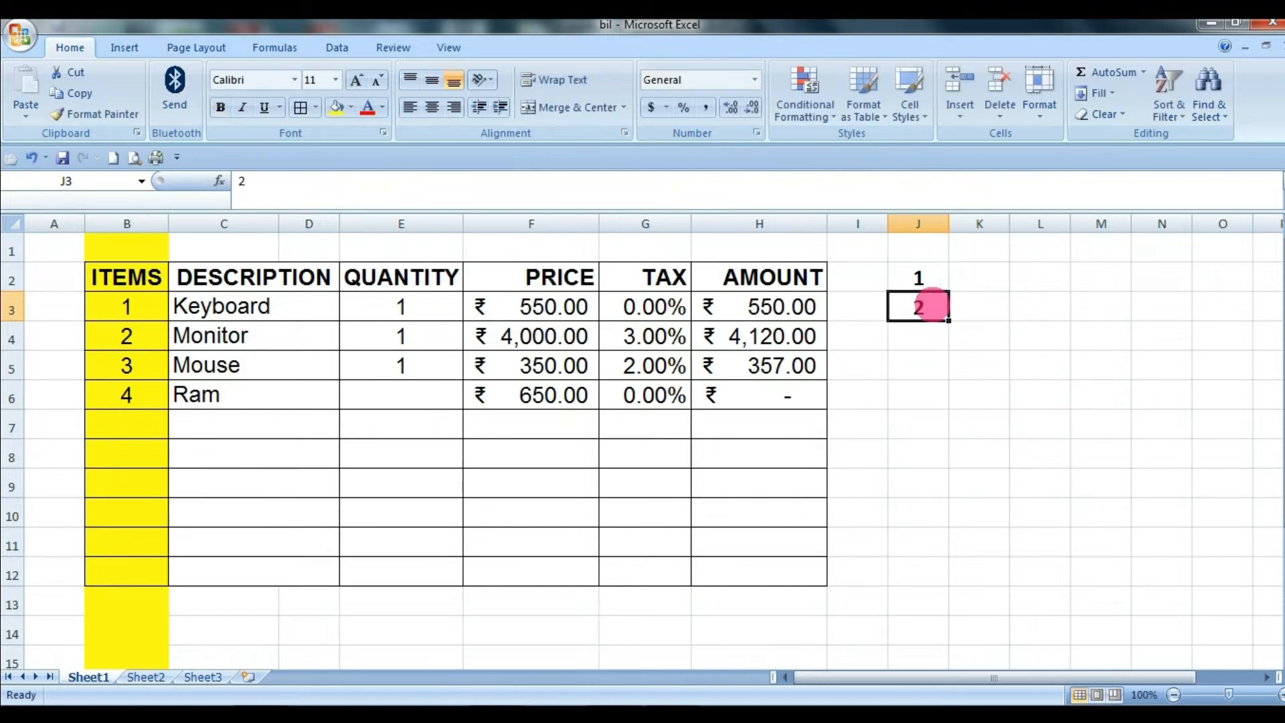
# Try to fill the single value in J2 down to J12, and undo the fill
pyautogui.click(947, 388)
pyautogui.click(921, 286)
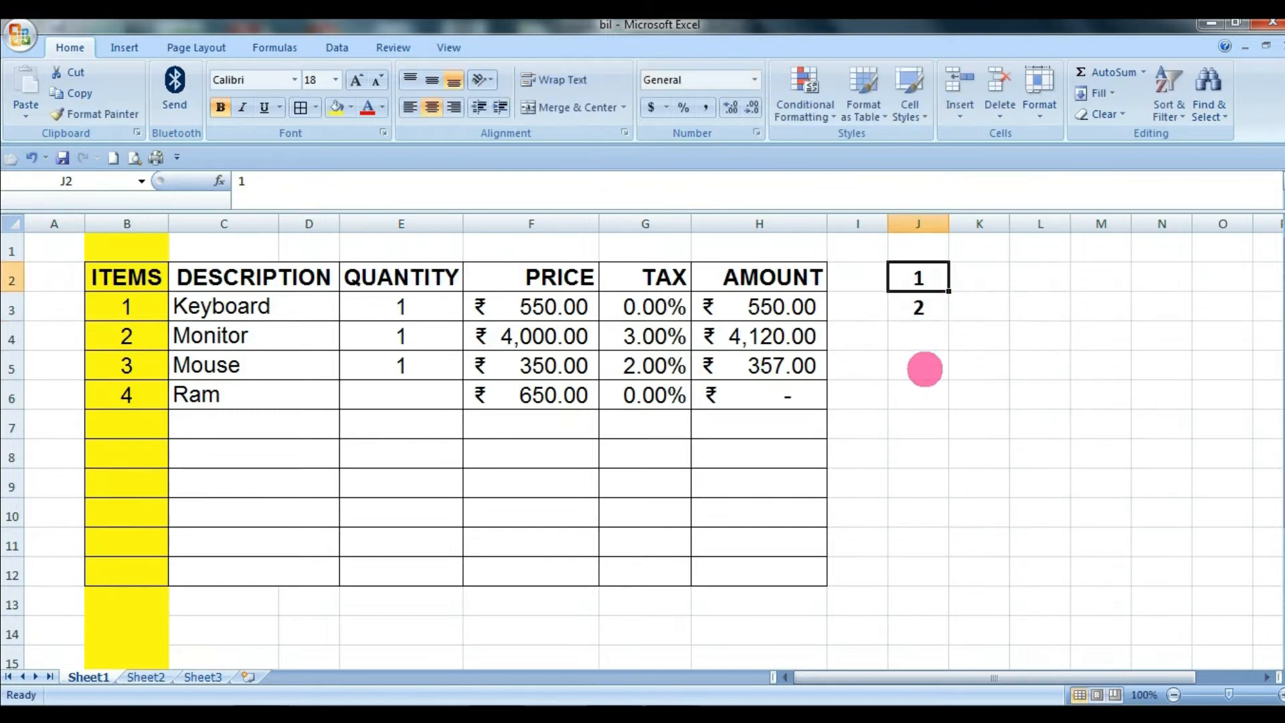
pyautogui.moveTo(949, 291); pyautogui.dragTo(920, 585)
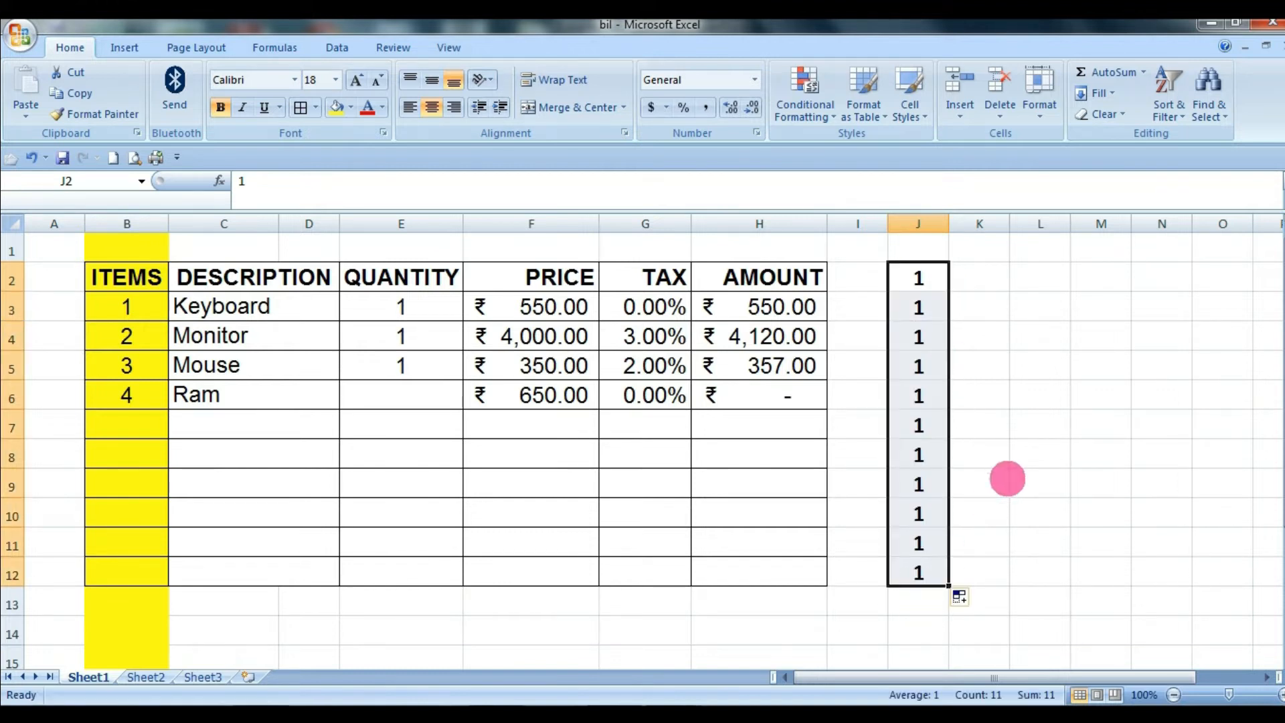
pyautogui.hotkey('ctrl', 'z')
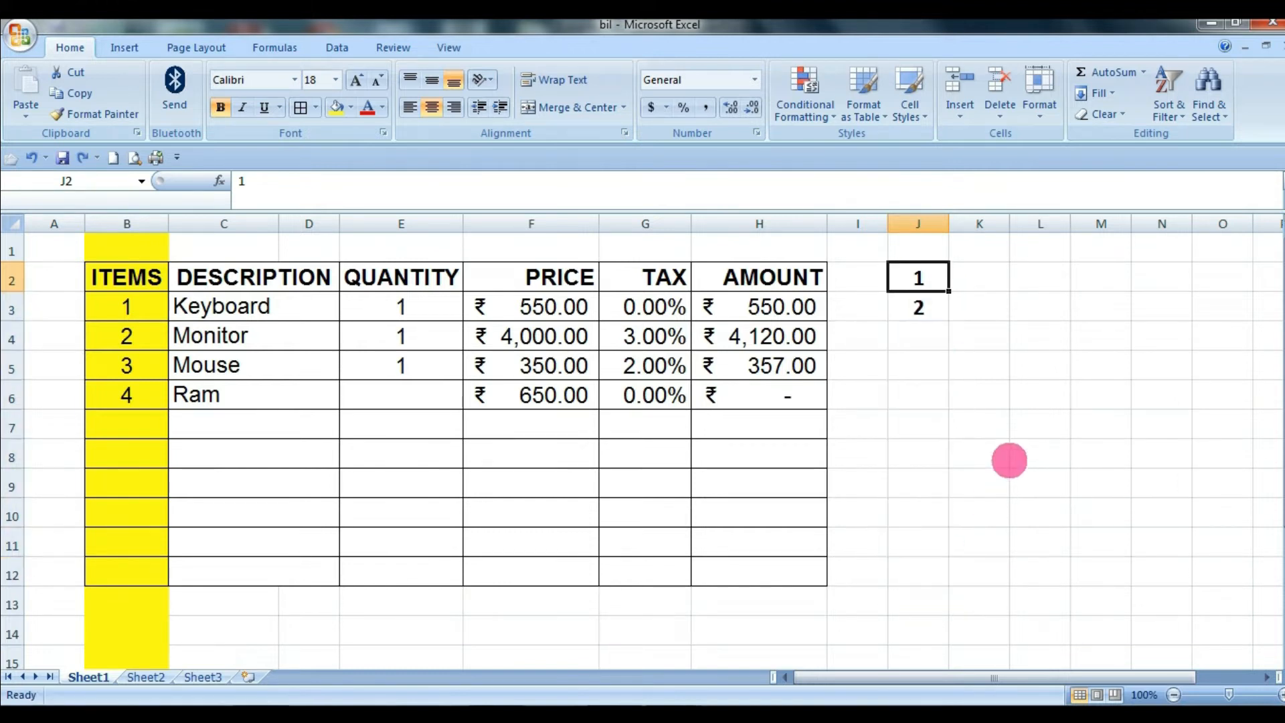
# Extend the number series in J2:J3 down to J12 using both starting values
pyautogui.click(928, 329)
pyautogui.moveTo(915, 280); pyautogui.dragTo(938, 593)
pyautogui.click(1010, 525)
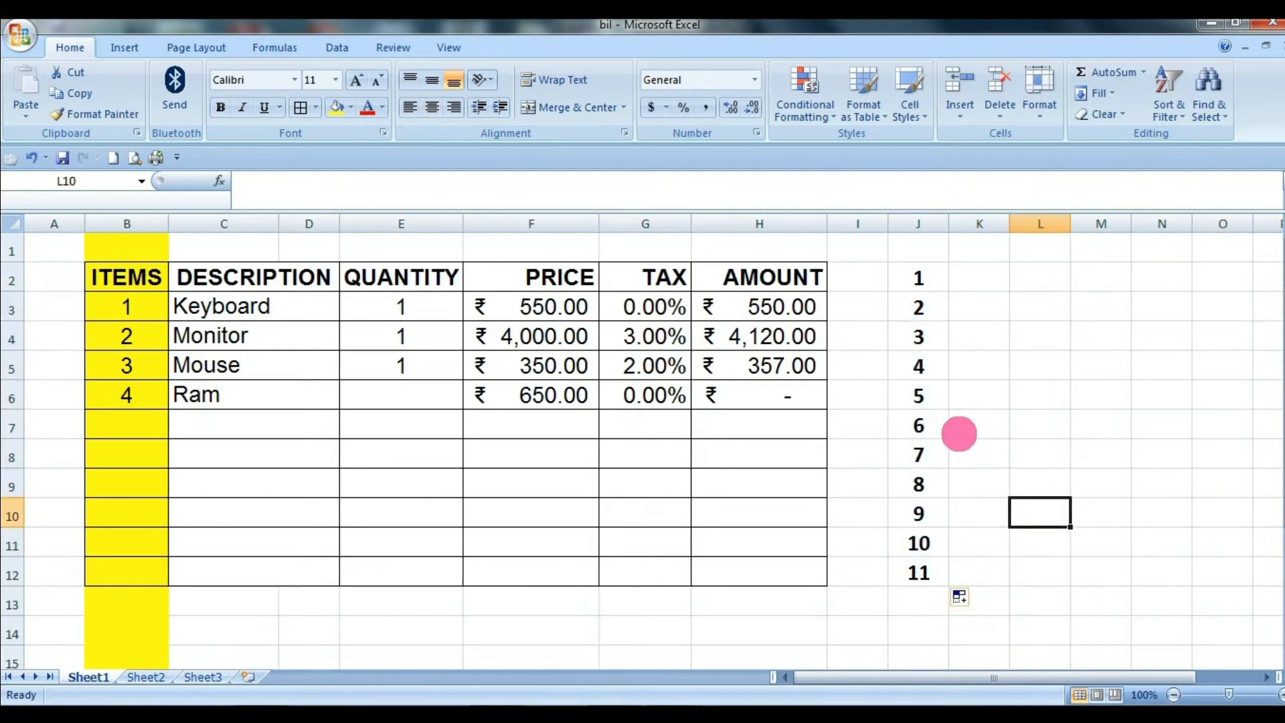
# Clear the serial numbers from cells J2 to J12
pyautogui.moveTo(917, 278); pyautogui.dragTo(920, 560)
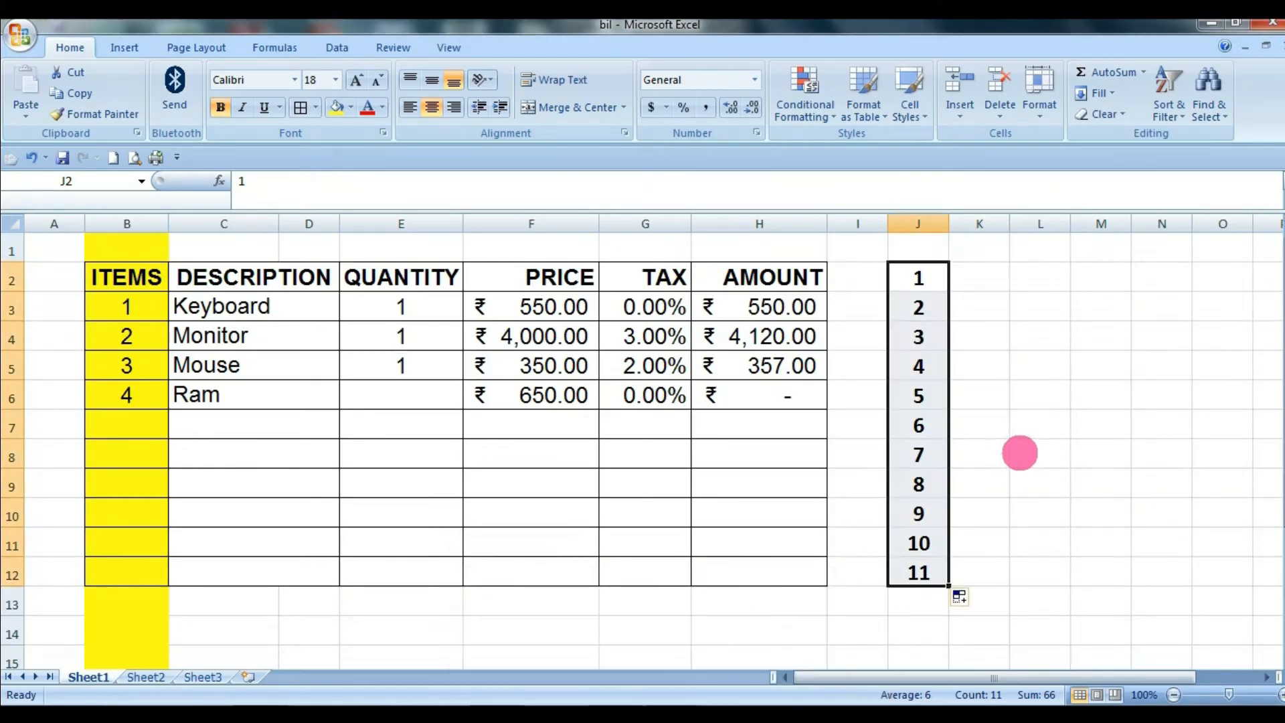
pyautogui.click(935, 276)
pyautogui.click(1014, 313)
pyautogui.moveTo(919, 279); pyautogui.dragTo(921, 582)
pyautogui.press('Delete')
pyautogui.click(970, 519)
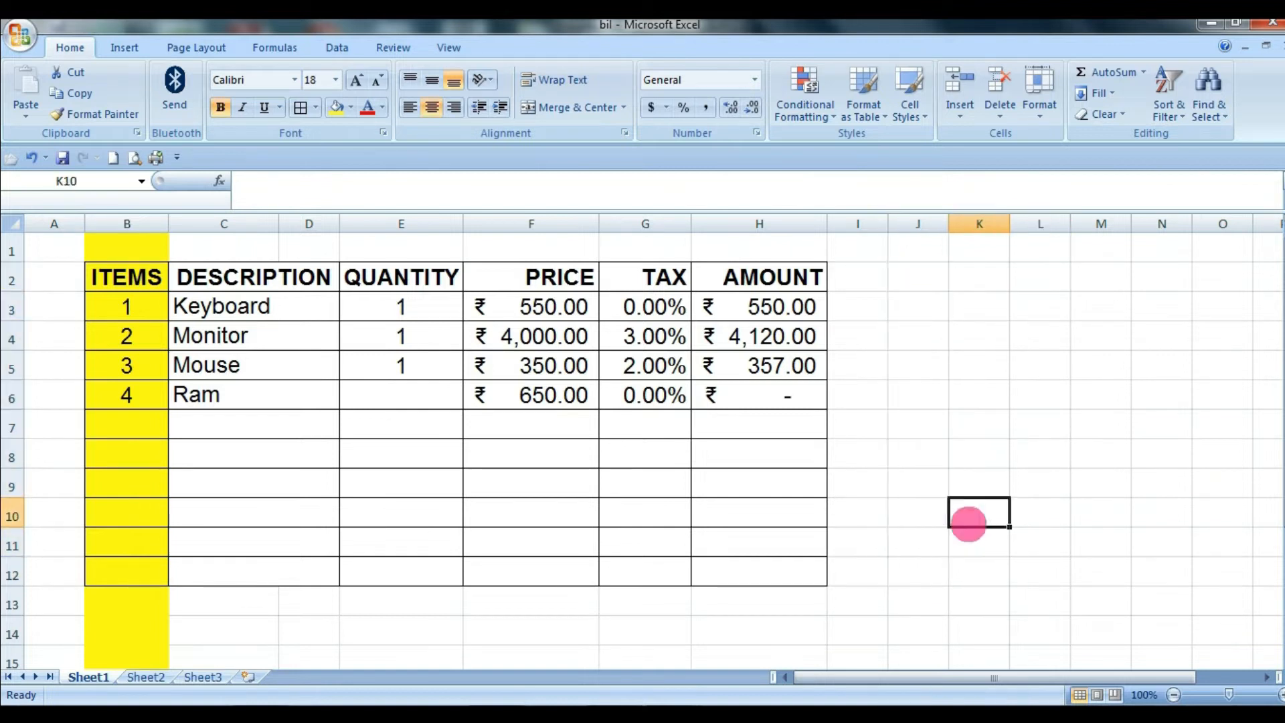
# Enter 1 in cell J2 as the starting value for a number series
pyautogui.click(914, 288)
pyautogui.click(961, 372)
pyautogui.click(926, 270)
pyautogui.write('1')
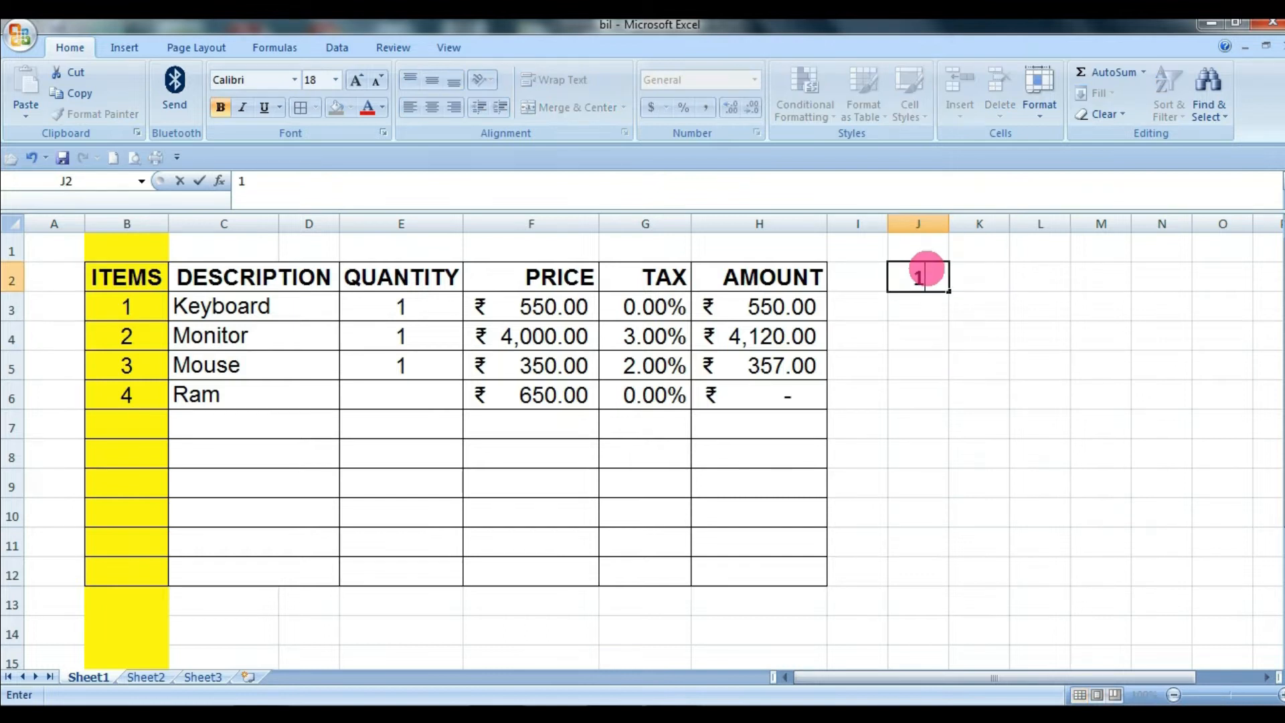
pyautogui.click(929, 310)
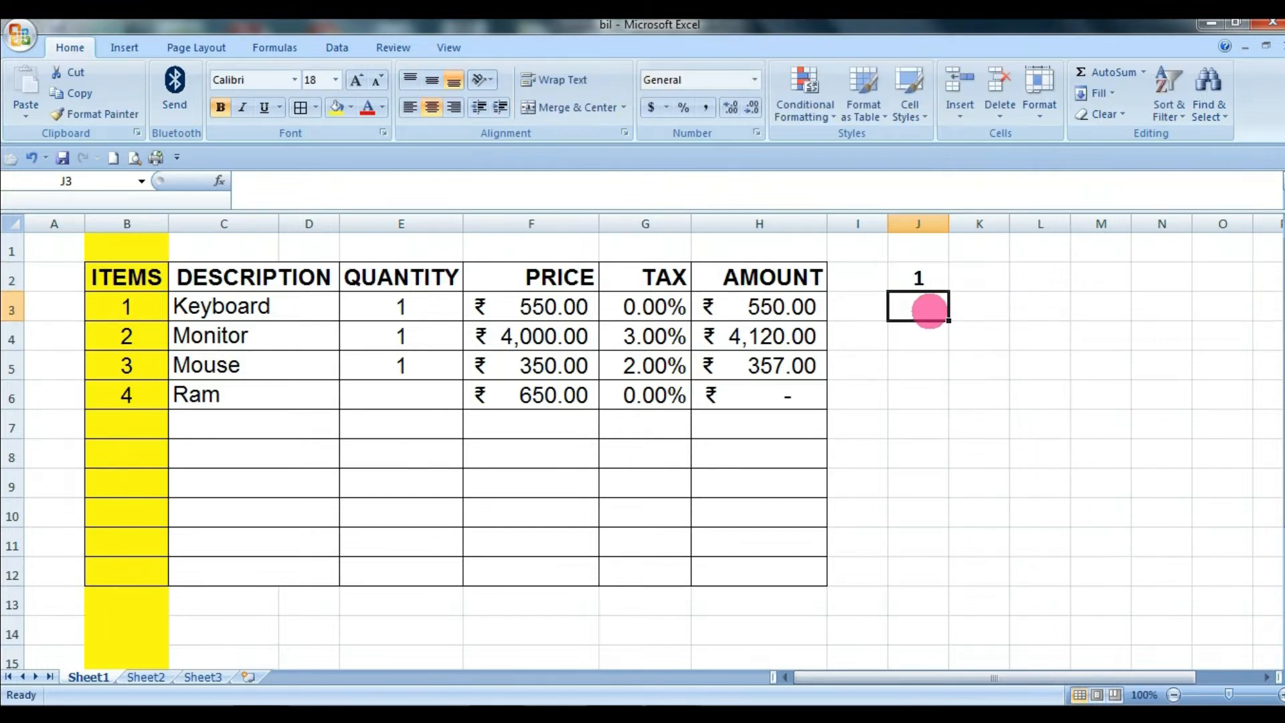
pyautogui.write('2')
pyautogui.click(1000, 301)
pyautogui.click(899, 286)
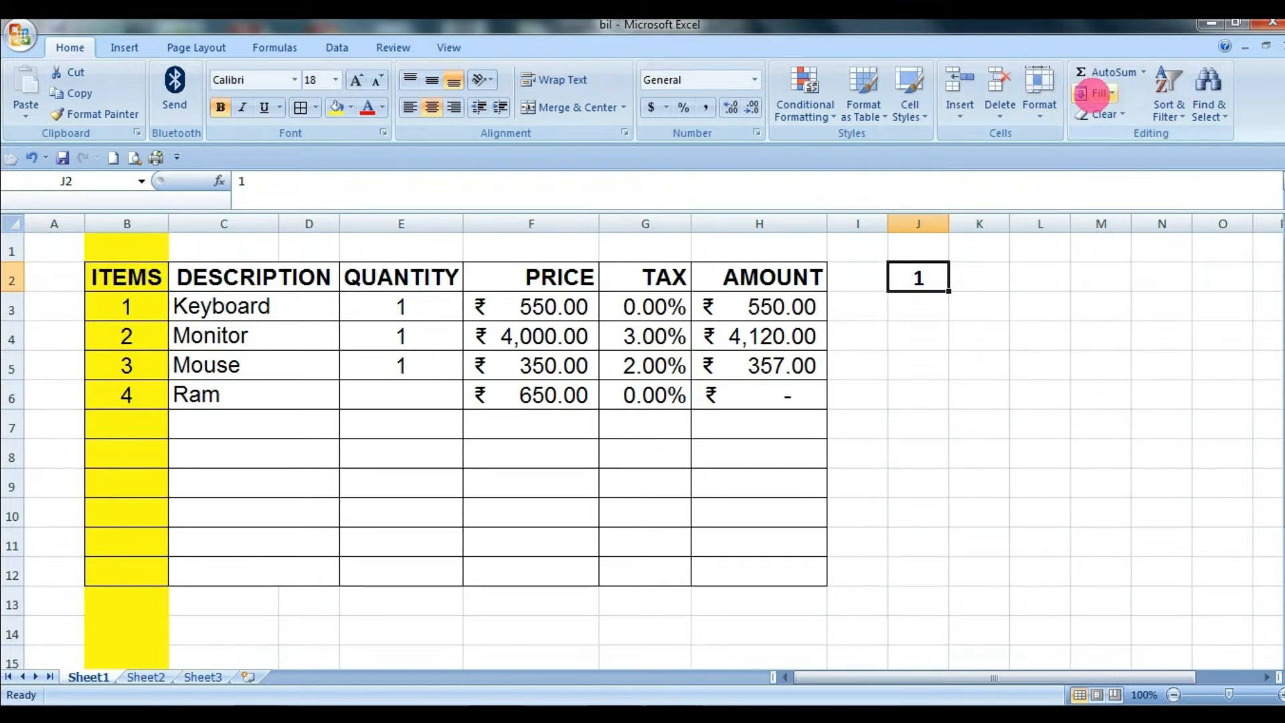
# Fill a linear series down the column from J2 with step value 1 and stop value 10
pyautogui.click(1093, 94)
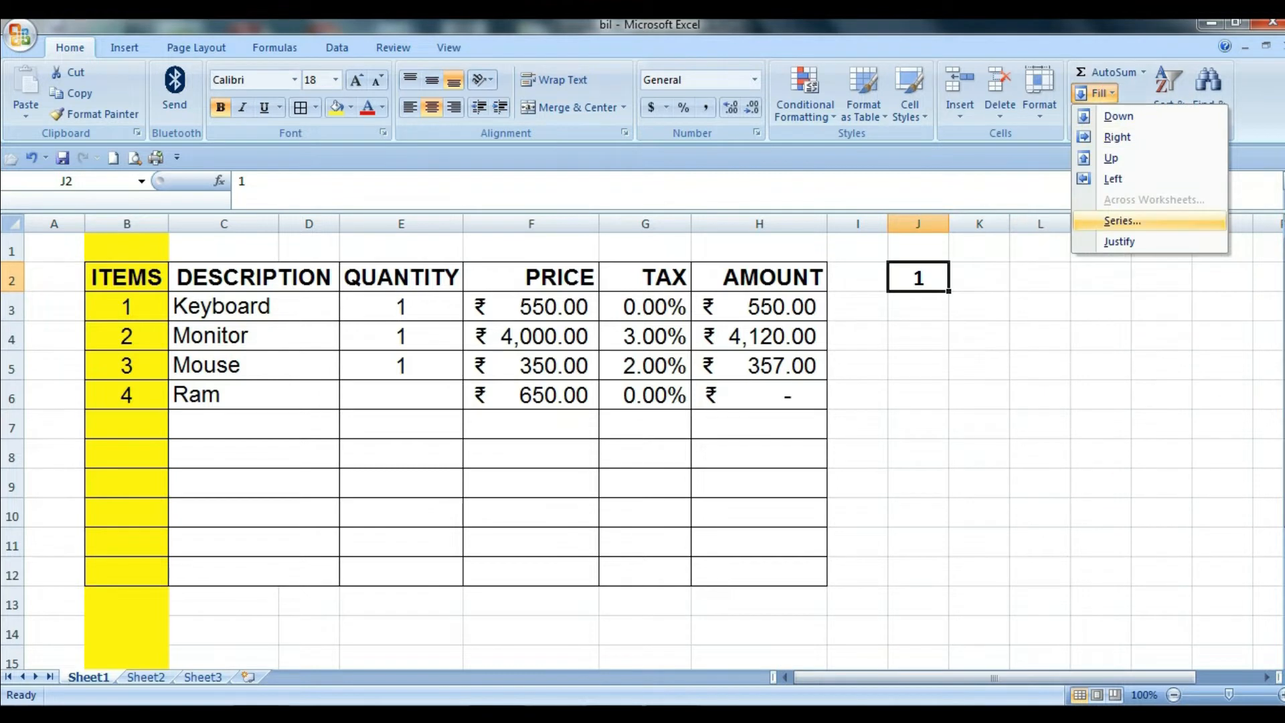
pyautogui.click(1127, 221)
pyautogui.moveTo(740, 149); pyautogui.dragTo(1136, 180)
pyautogui.click(1098, 245)
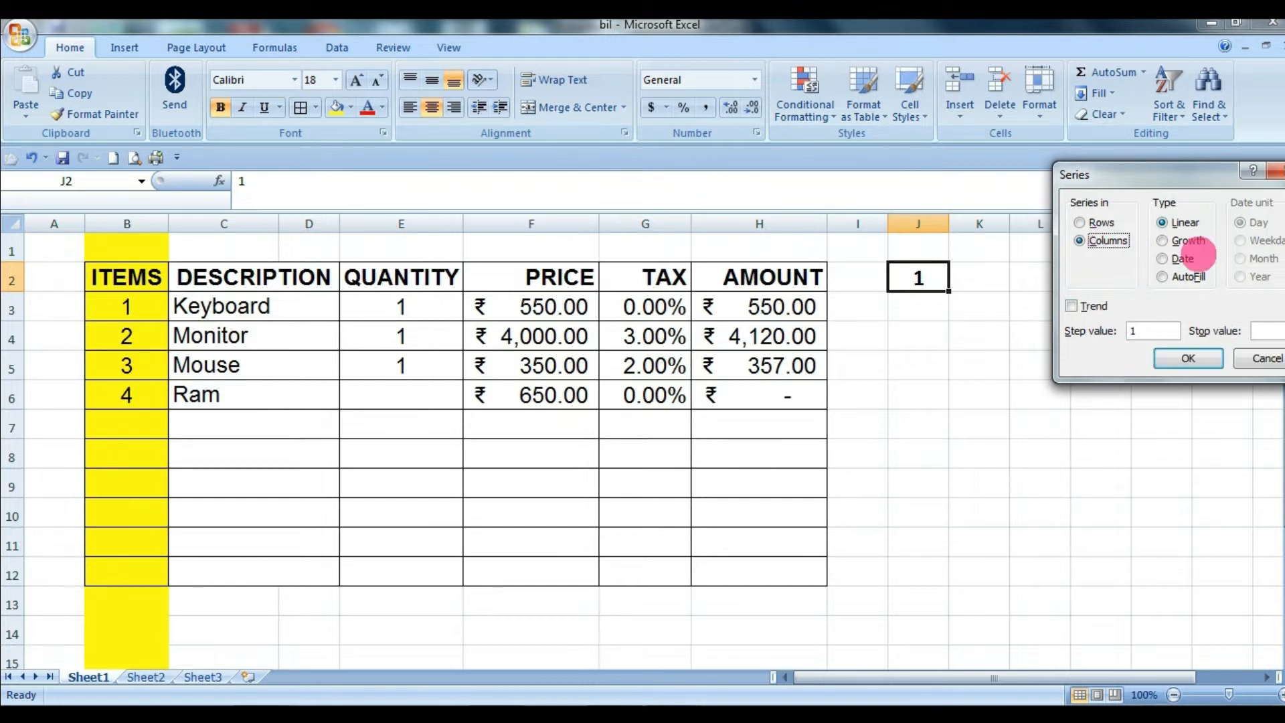
pyautogui.moveTo(1189, 176); pyautogui.dragTo(1123, 177)
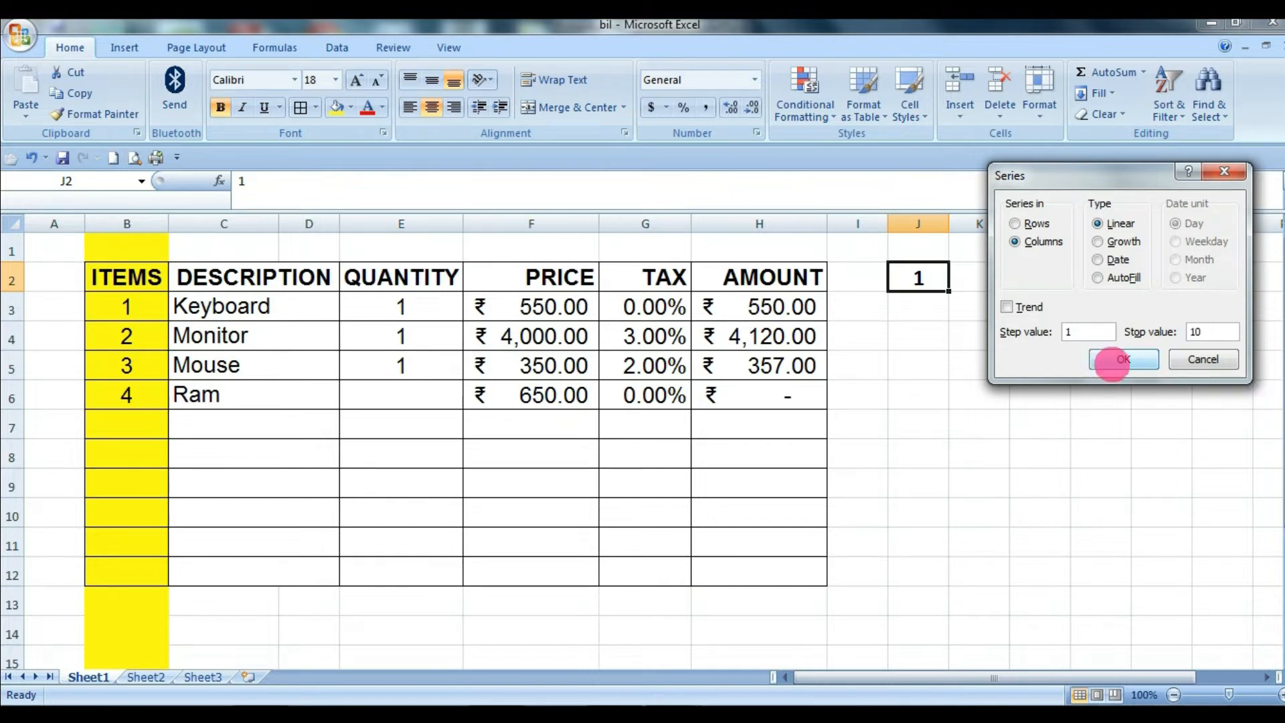
pyautogui.click(1106, 359)
pyautogui.click(998, 599)
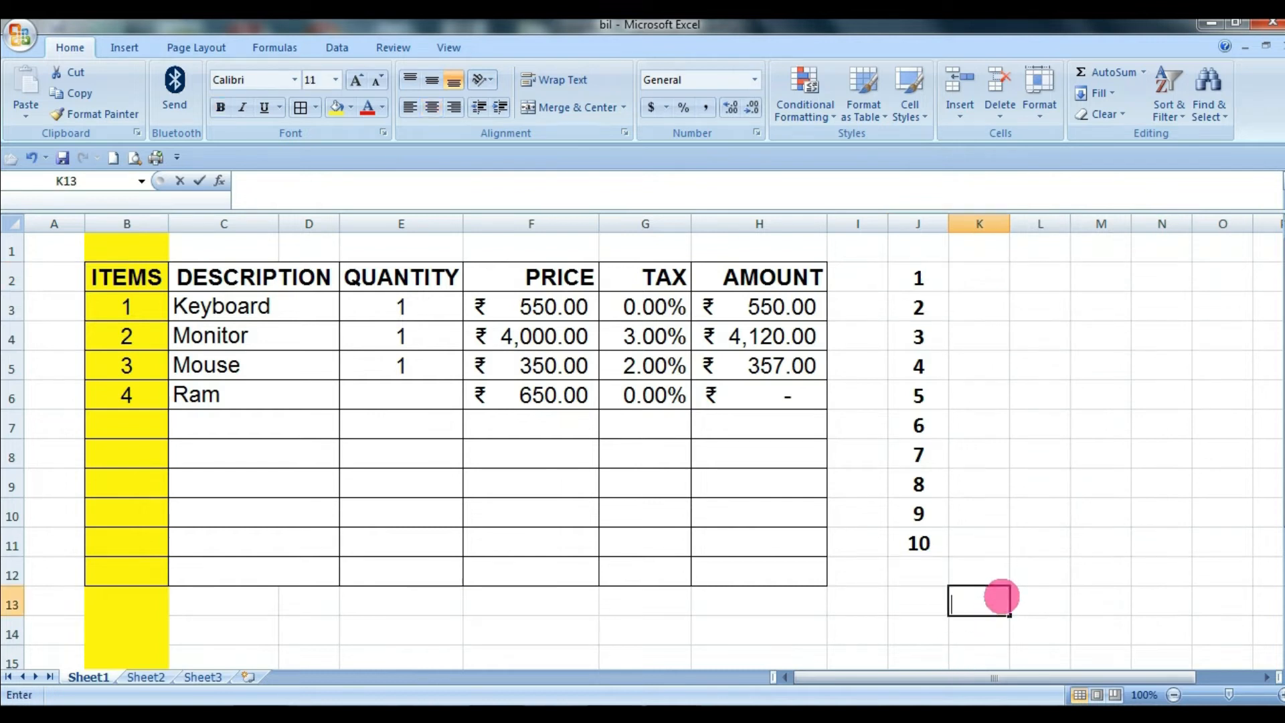
# Clear the number series from cells J2 to J11
pyautogui.moveTo(934, 281); pyautogui.dragTo(926, 542)
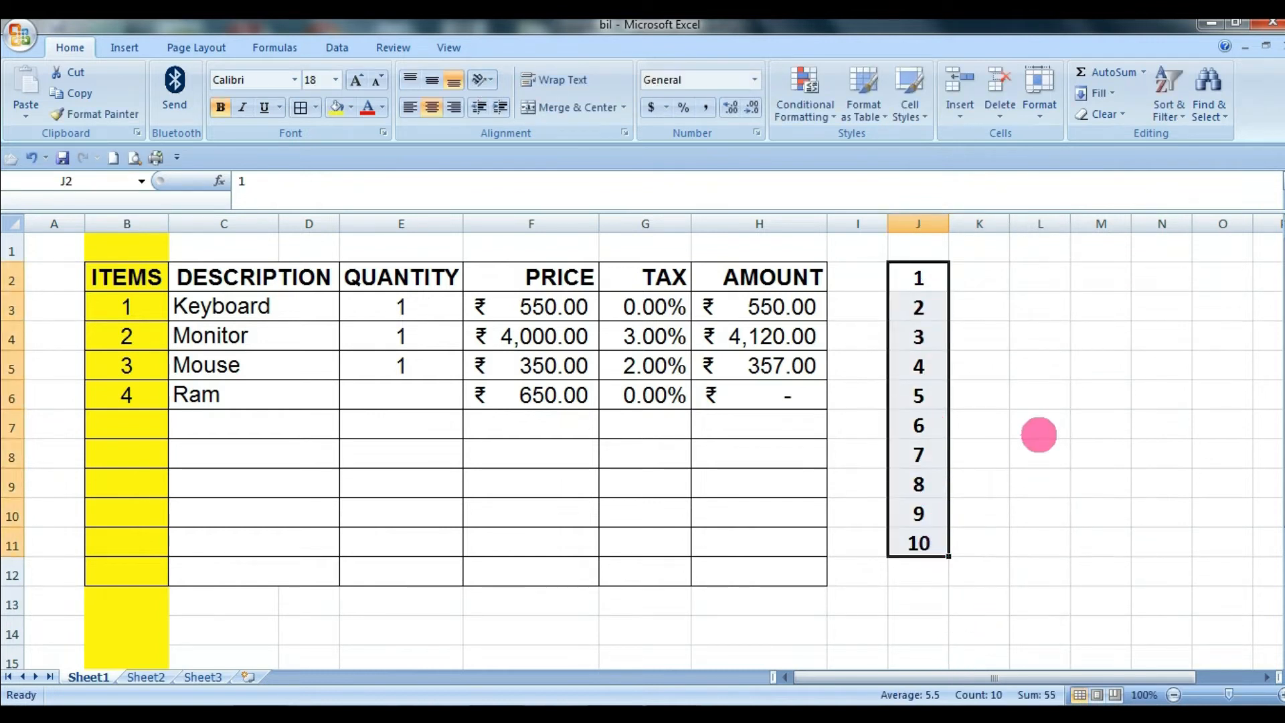
pyautogui.press('Delete')
pyautogui.click(1039, 435)
# Enter the formula =ROW() in cell J2 and select the cell to show its formula
pyautogui.click(911, 275)
pyautogui.write('=')
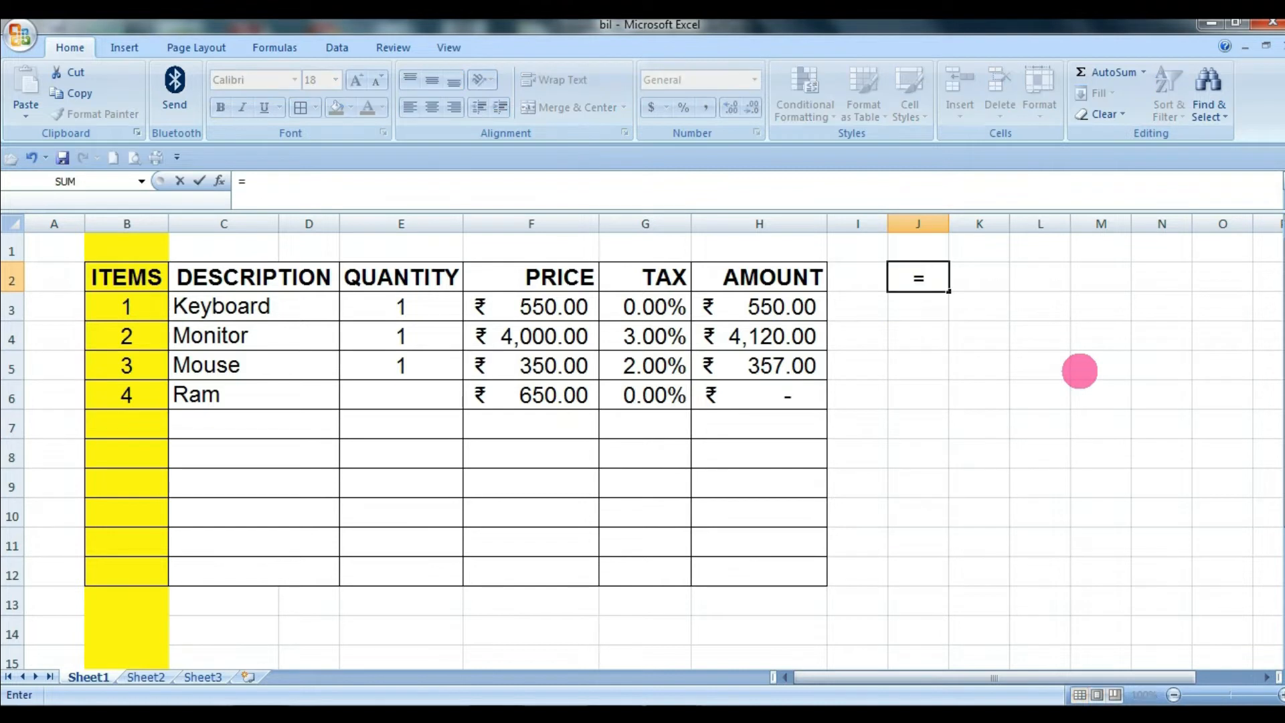
pyautogui.write('row')
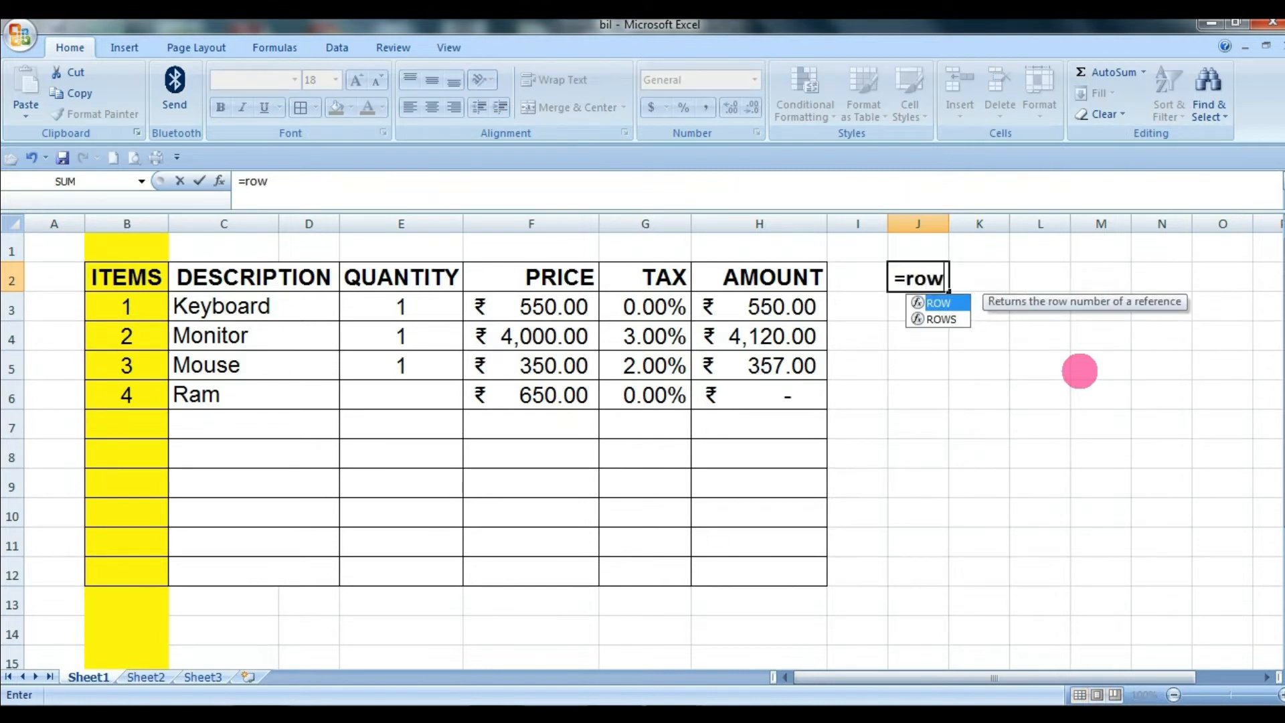
pyautogui.write('()')
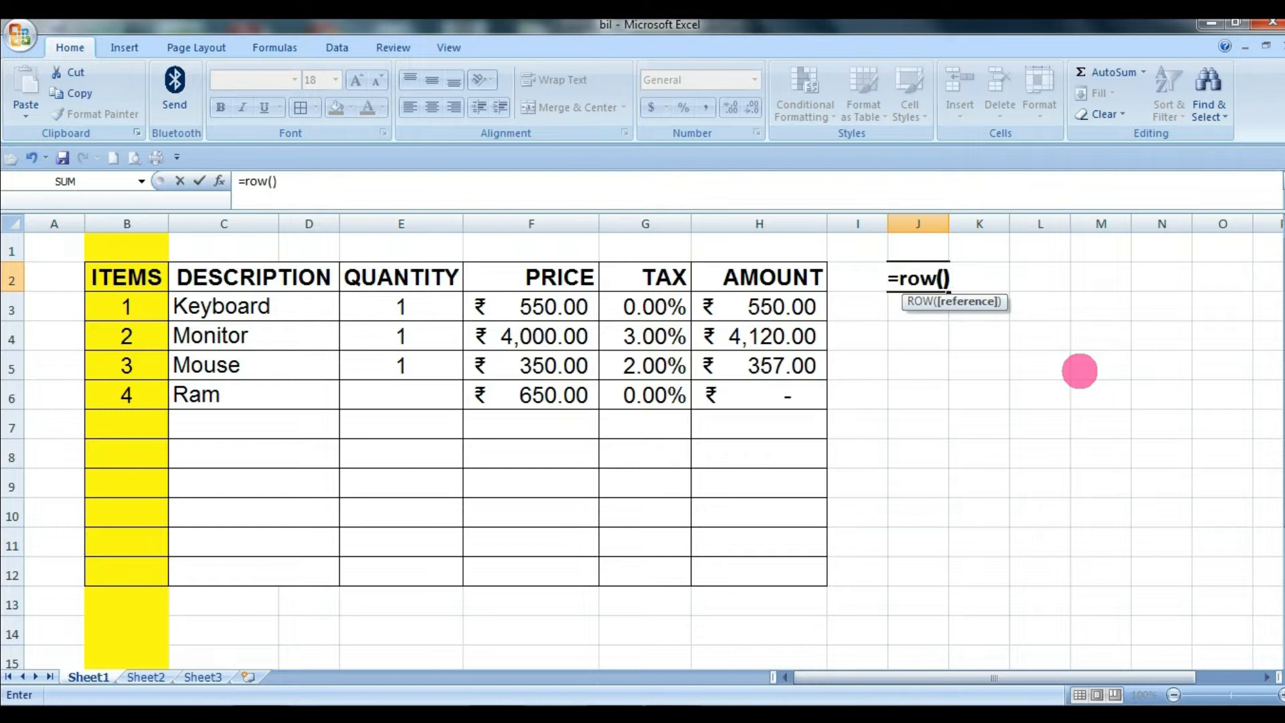
pyautogui.press('Return')
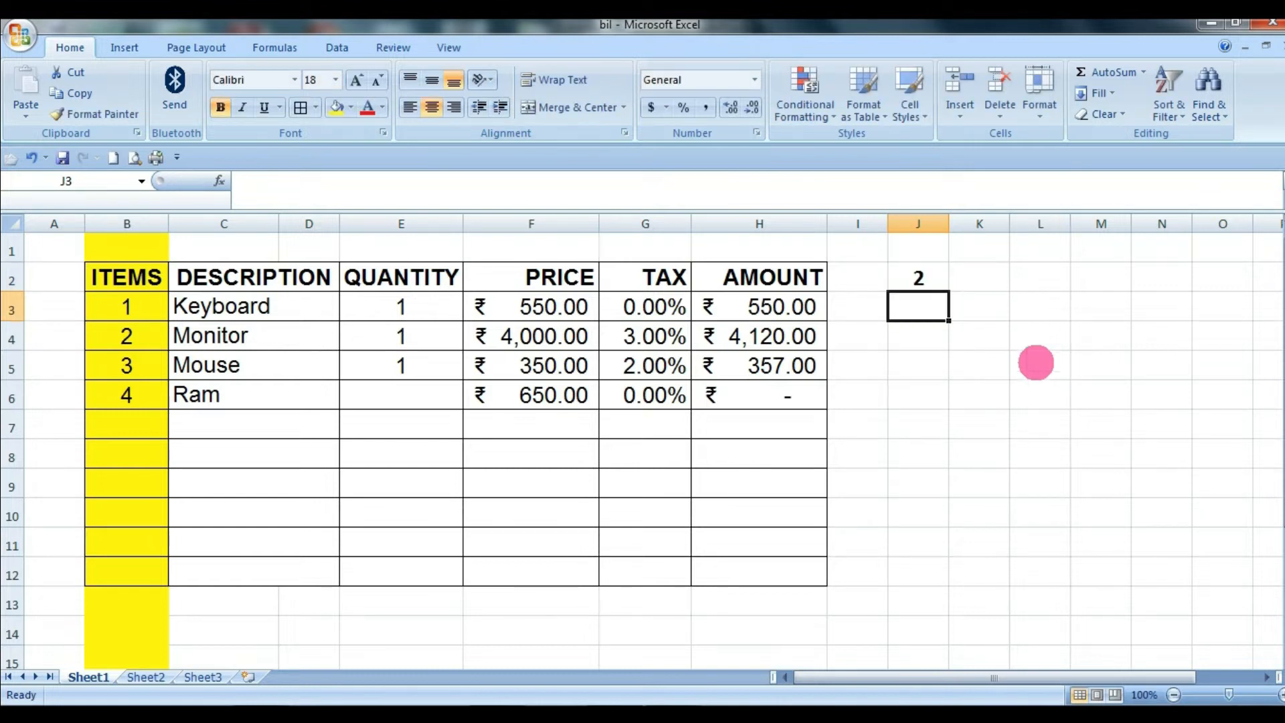
pyautogui.click(946, 279)
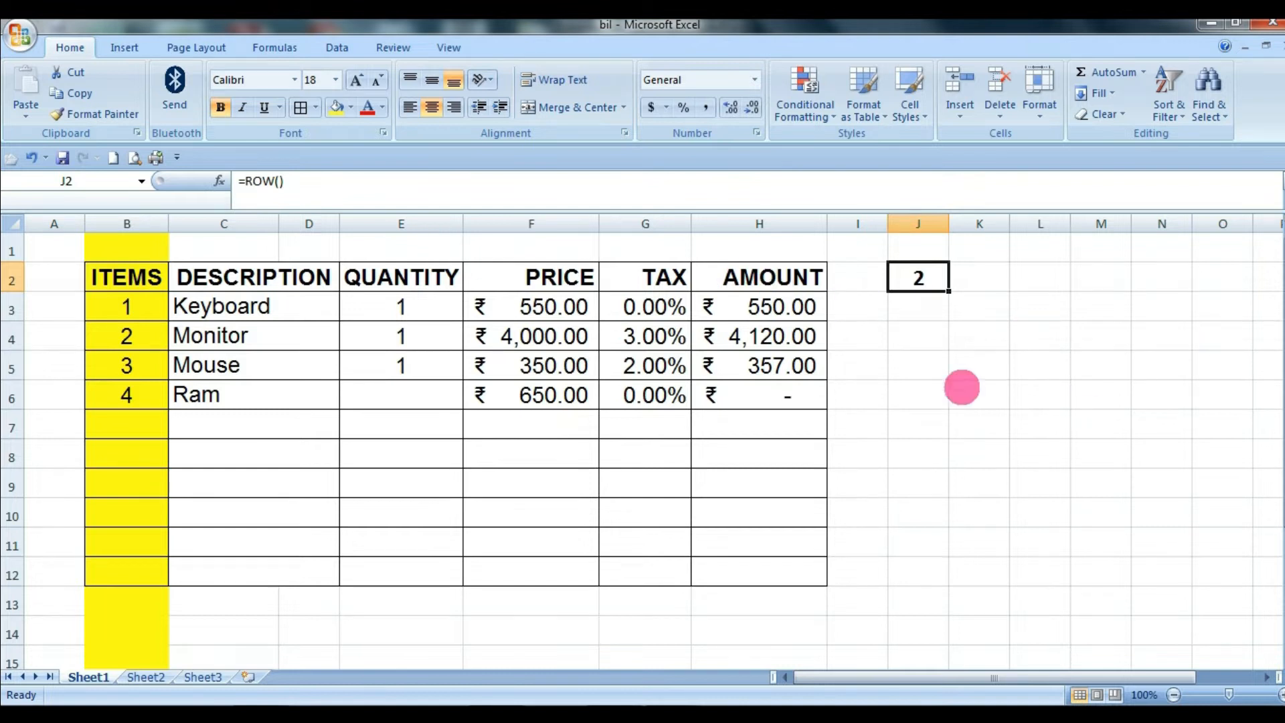
pyautogui.click(914, 450)
pyautogui.click(927, 288)
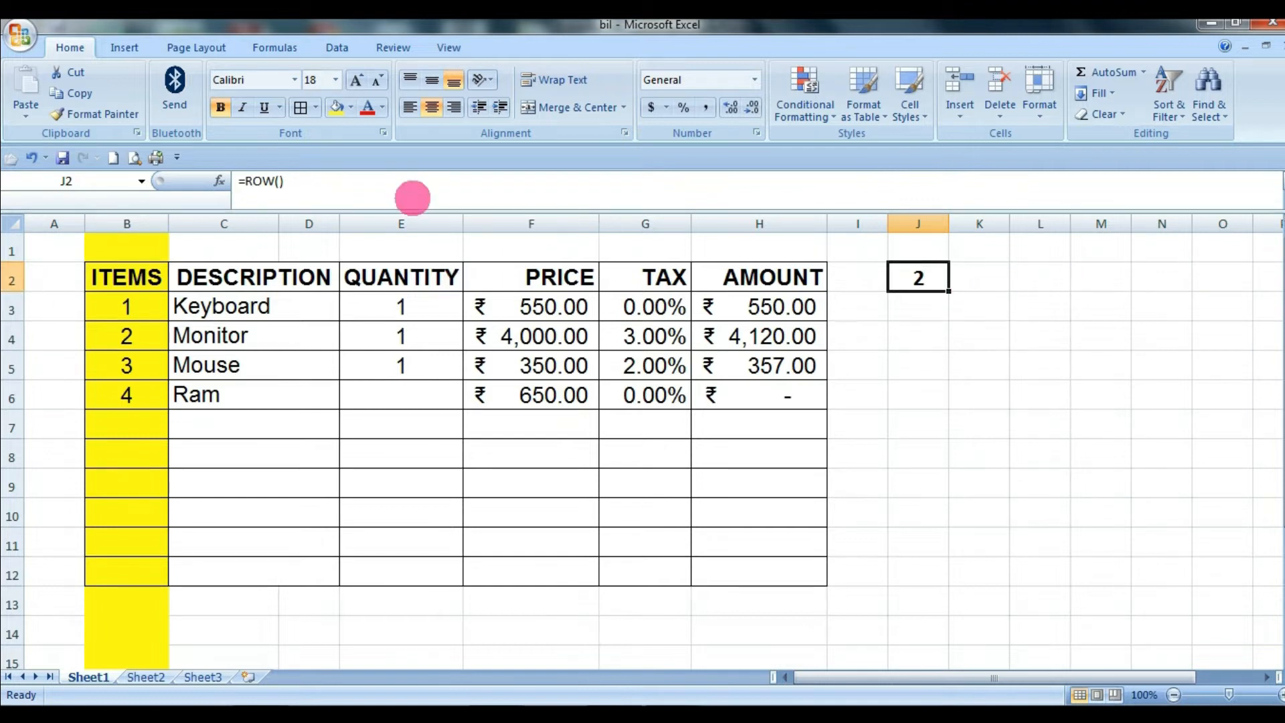
# Change the formula in cell J2 to =ROW()-1 and reselect the cell
pyautogui.click(415, 183)
pyautogui.write('-1')
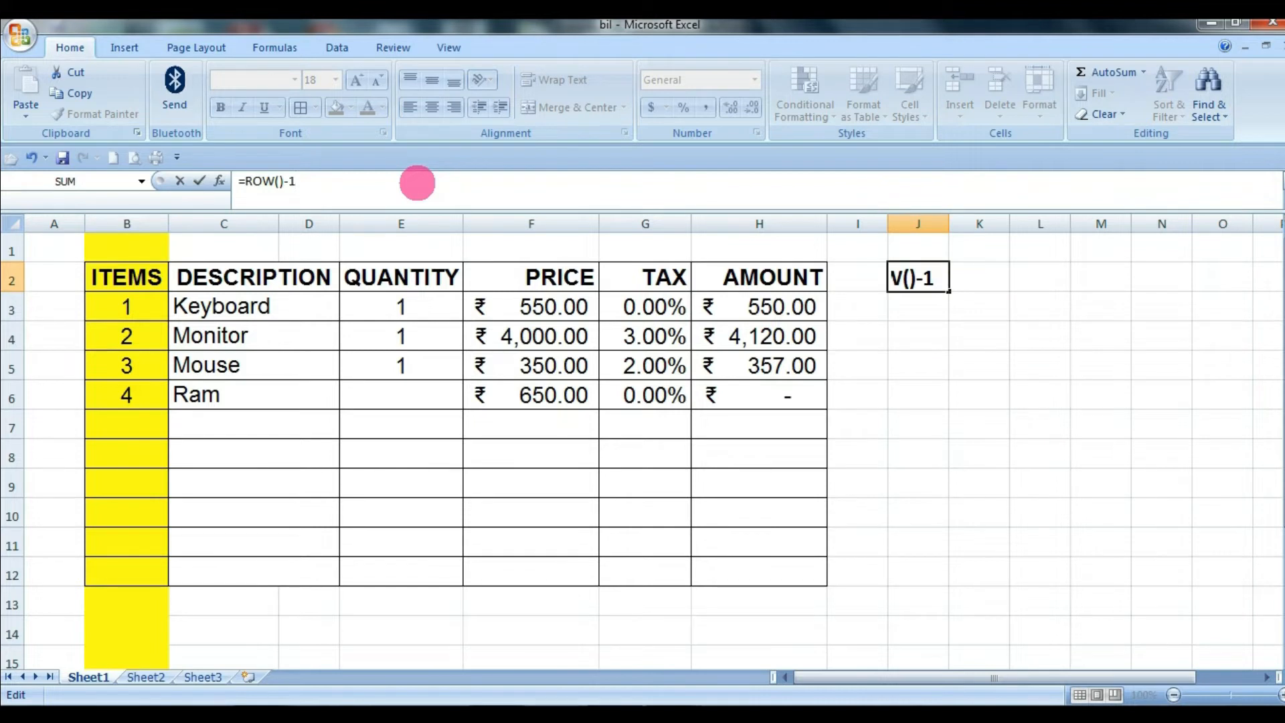
pyautogui.press('Return')
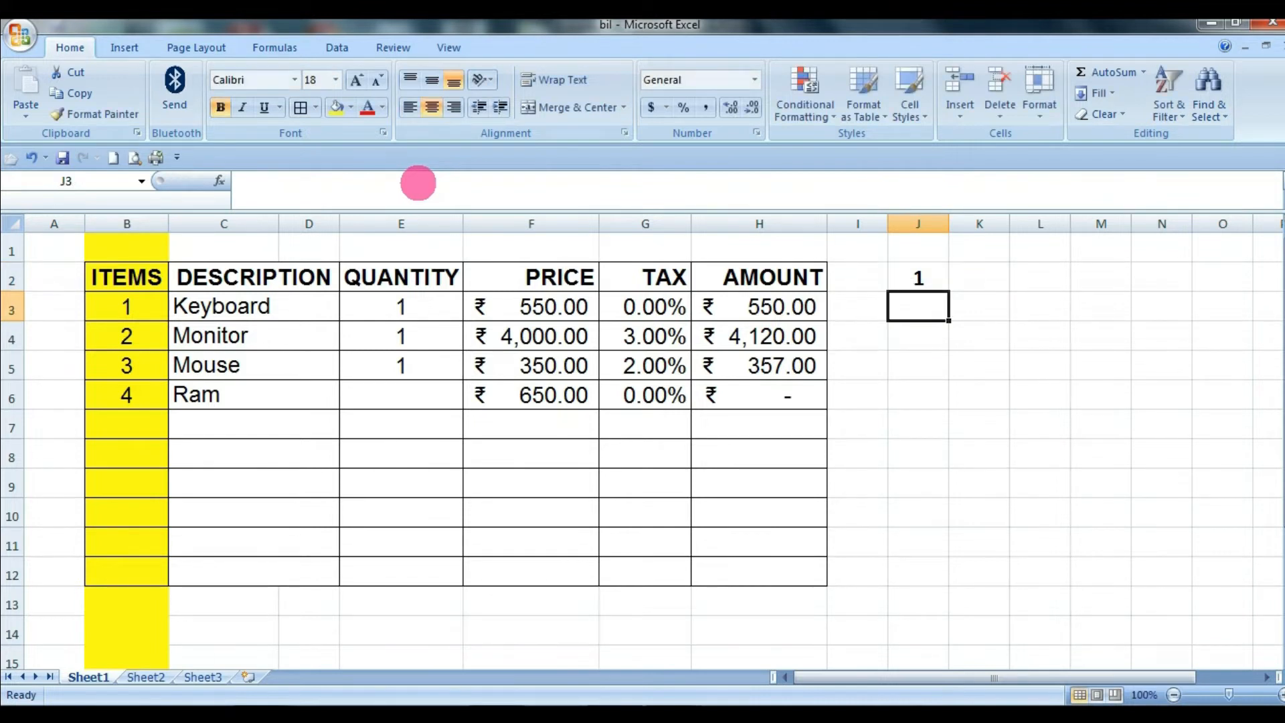
pyautogui.click(926, 288)
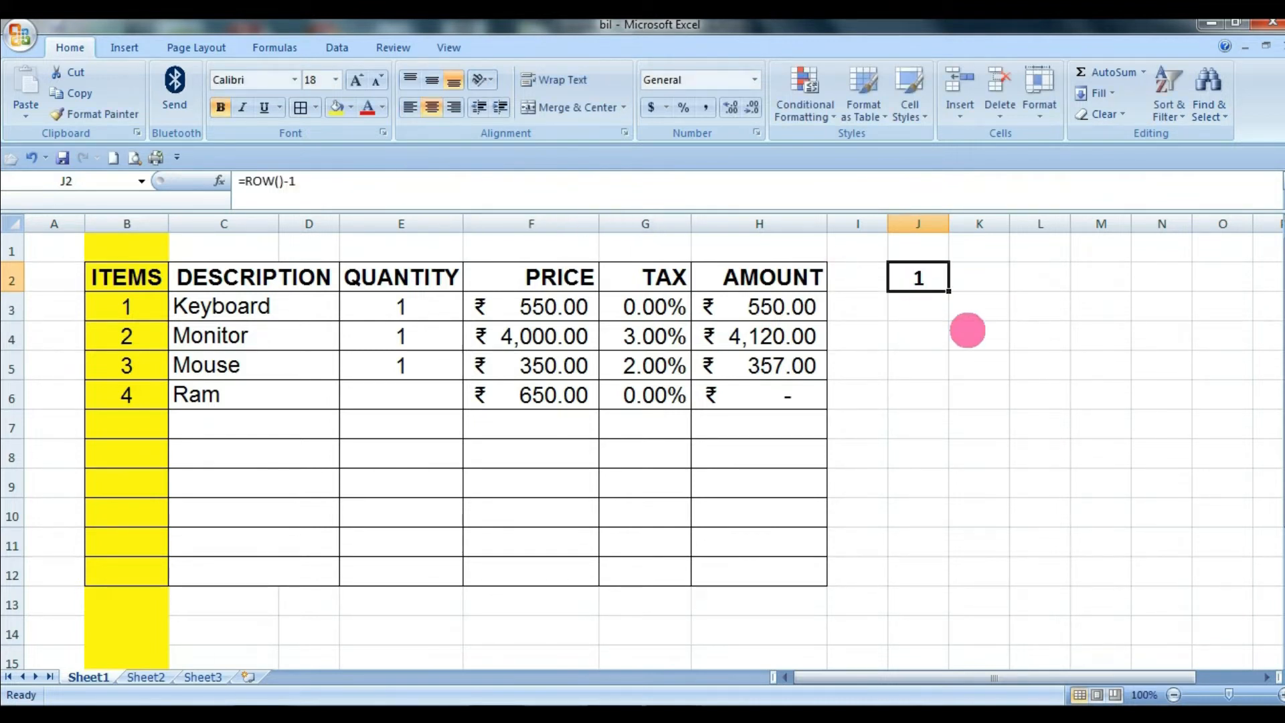
# Copy the =ROW()-1 formula from J2 down through cell J12
pyautogui.hotkey('ctrl', 'c')
pyautogui.press('capslock')
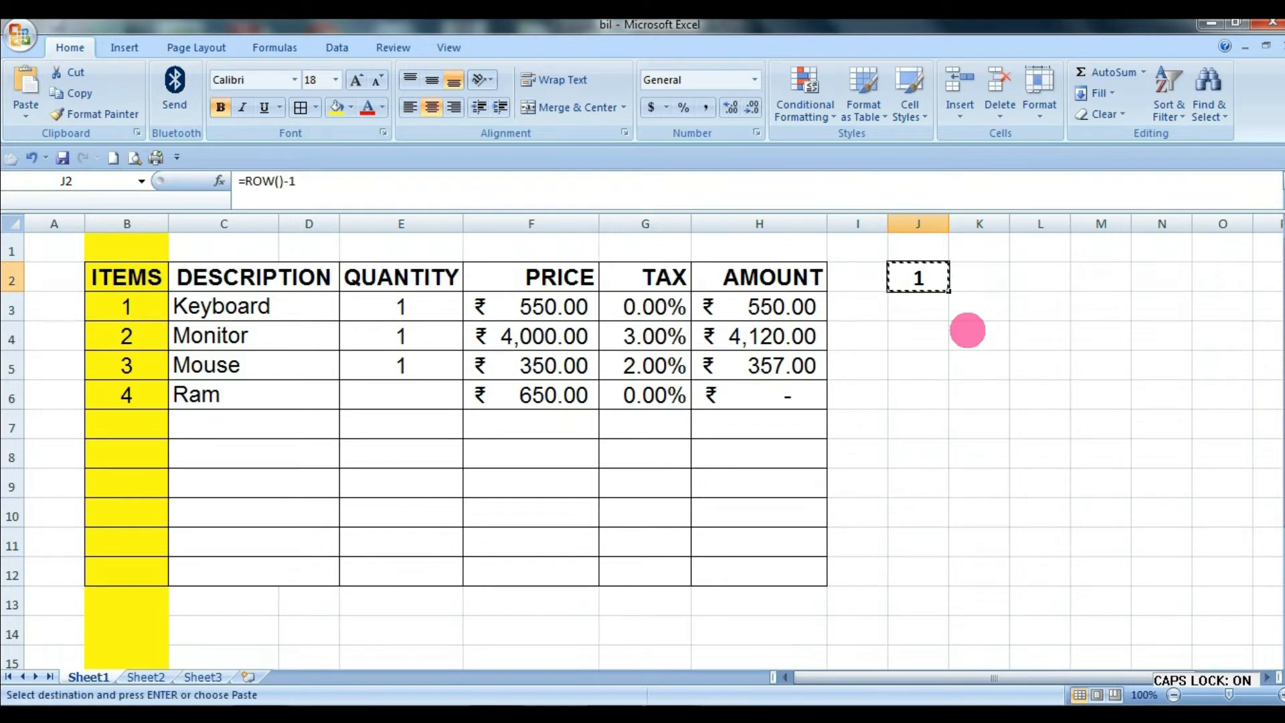
pyautogui.hotkey('shift', 'Down')
pyautogui.hotkey('shift', 'Down')
pyautogui.hotkey('shift', 'Down')
pyautogui.hotkey('shift', 'Down')
pyautogui.hotkey('shift', 'Down')
pyautogui.hotkey('shift', 'Down')
pyautogui.hotkey('shift', 'Down')
pyautogui.hotkey('shift', 'Down')
pyautogui.hotkey('shift', 'Down')
pyautogui.hotkey('shift', 'Down')
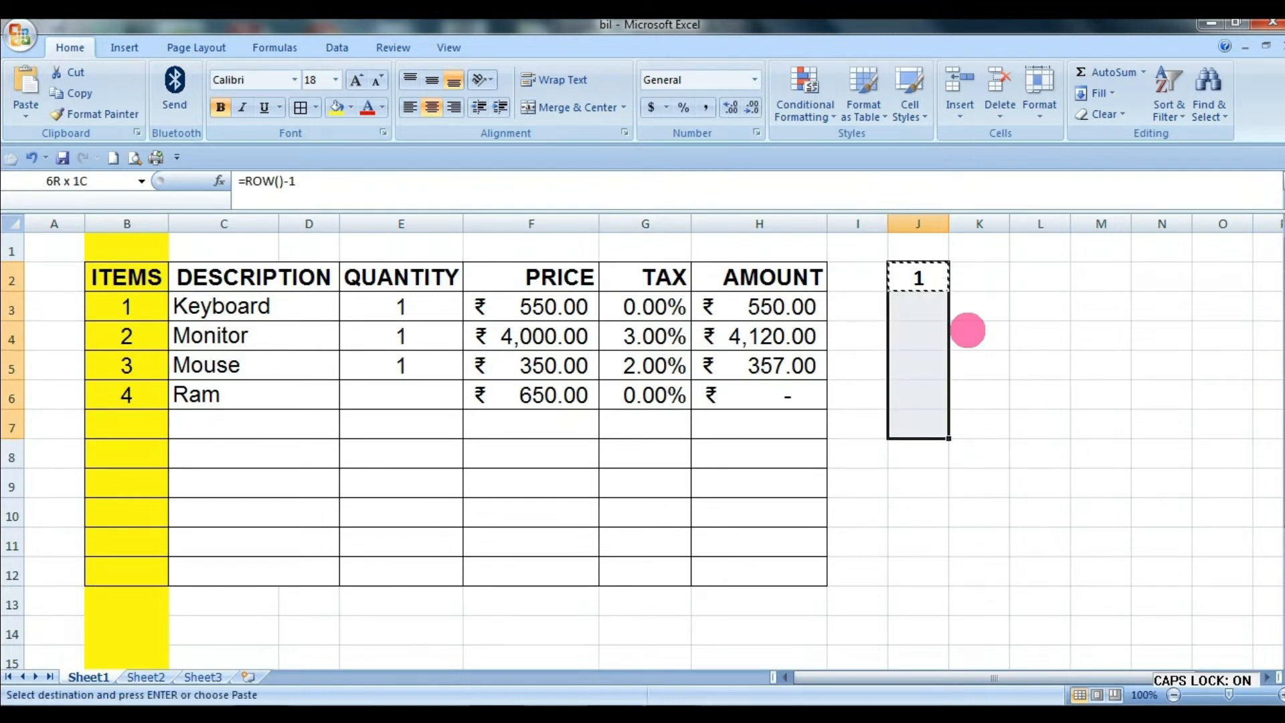
pyautogui.press('Return')
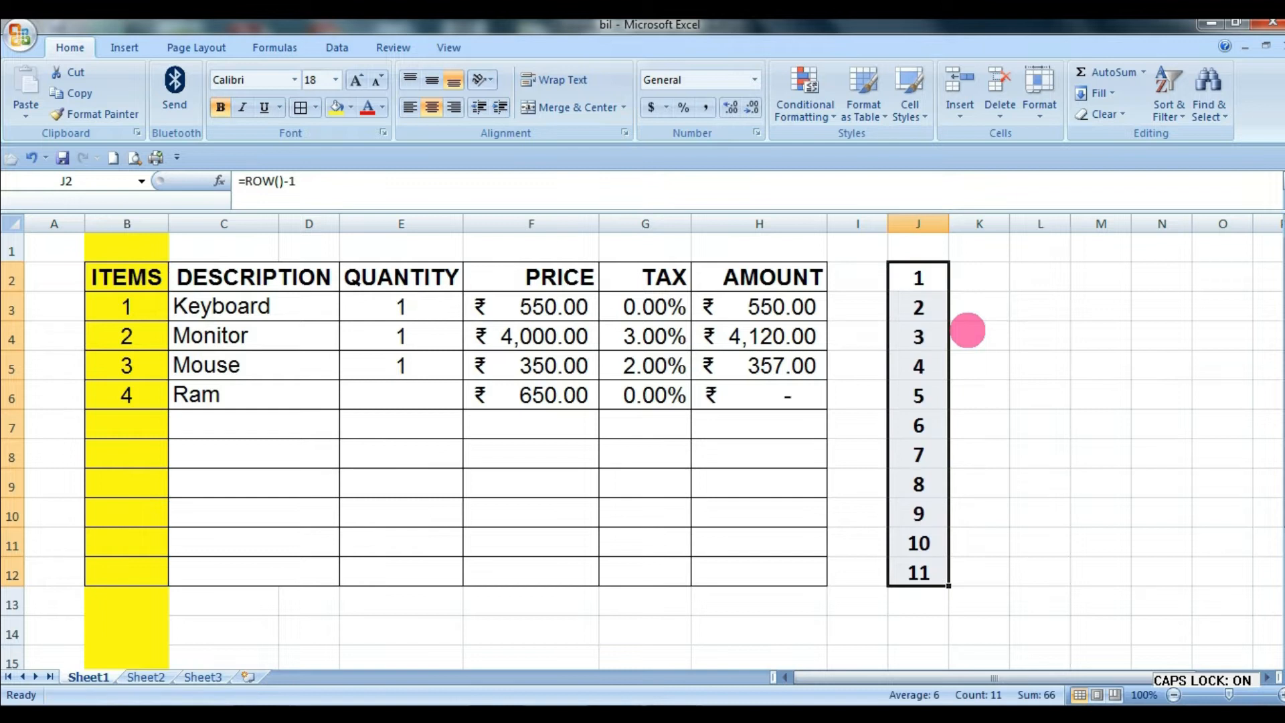
pyautogui.click(1074, 365)
# Clear the ROW formulas from cells J2 to J12
pyautogui.moveTo(919, 277); pyautogui.dragTo(922, 576)
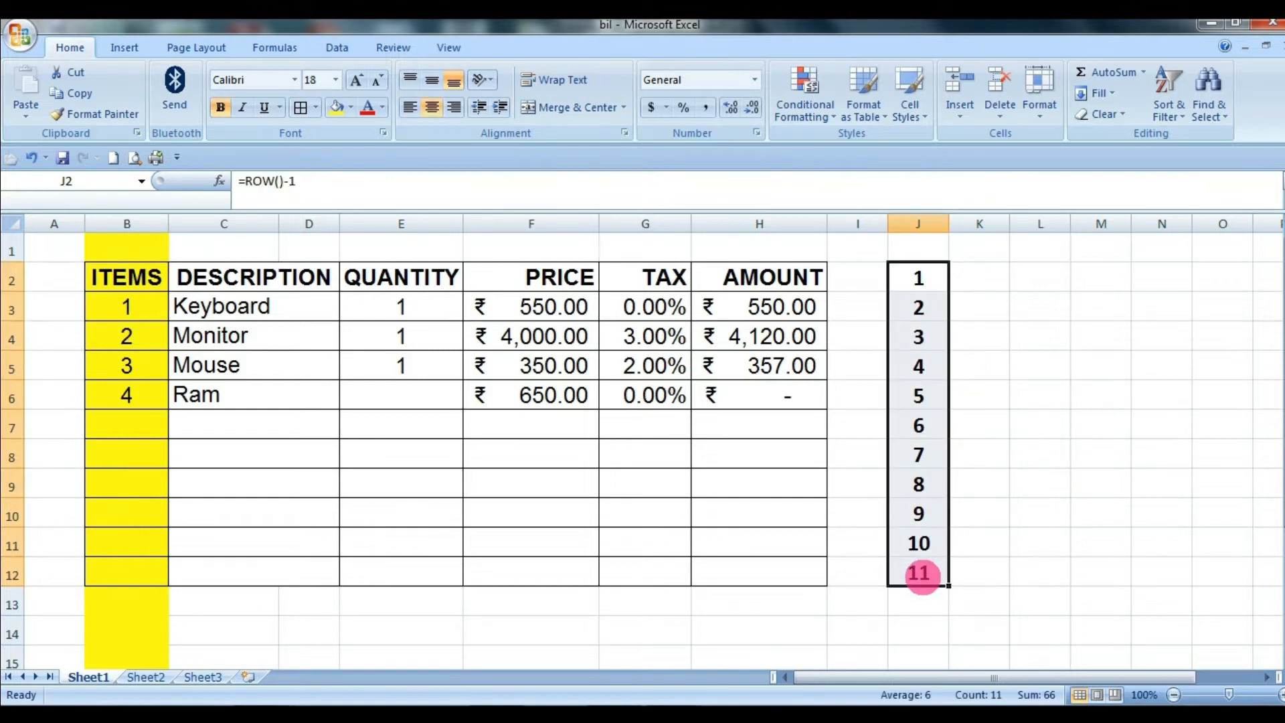
pyautogui.press('Delete')
pyautogui.click(982, 542)
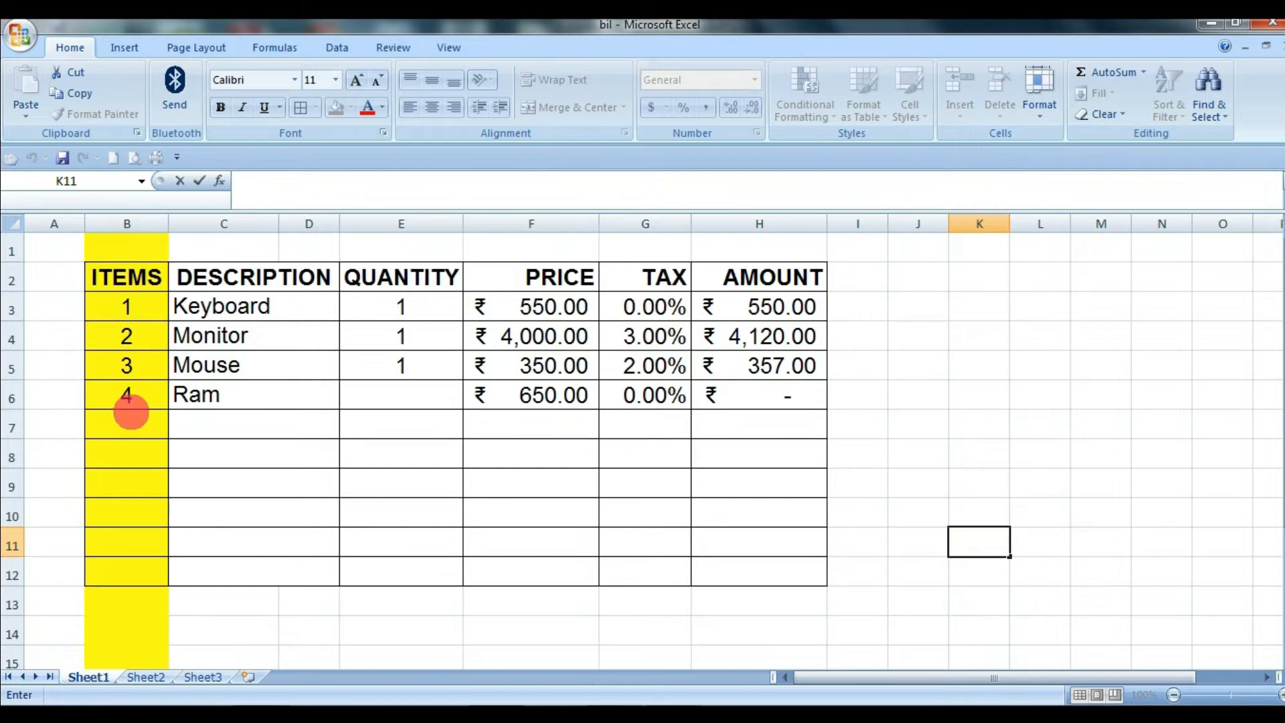
# Enter LK as a new description in cell C7 to test the automatic item numbering
pyautogui.click(109, 335)
pyautogui.click(183, 436)
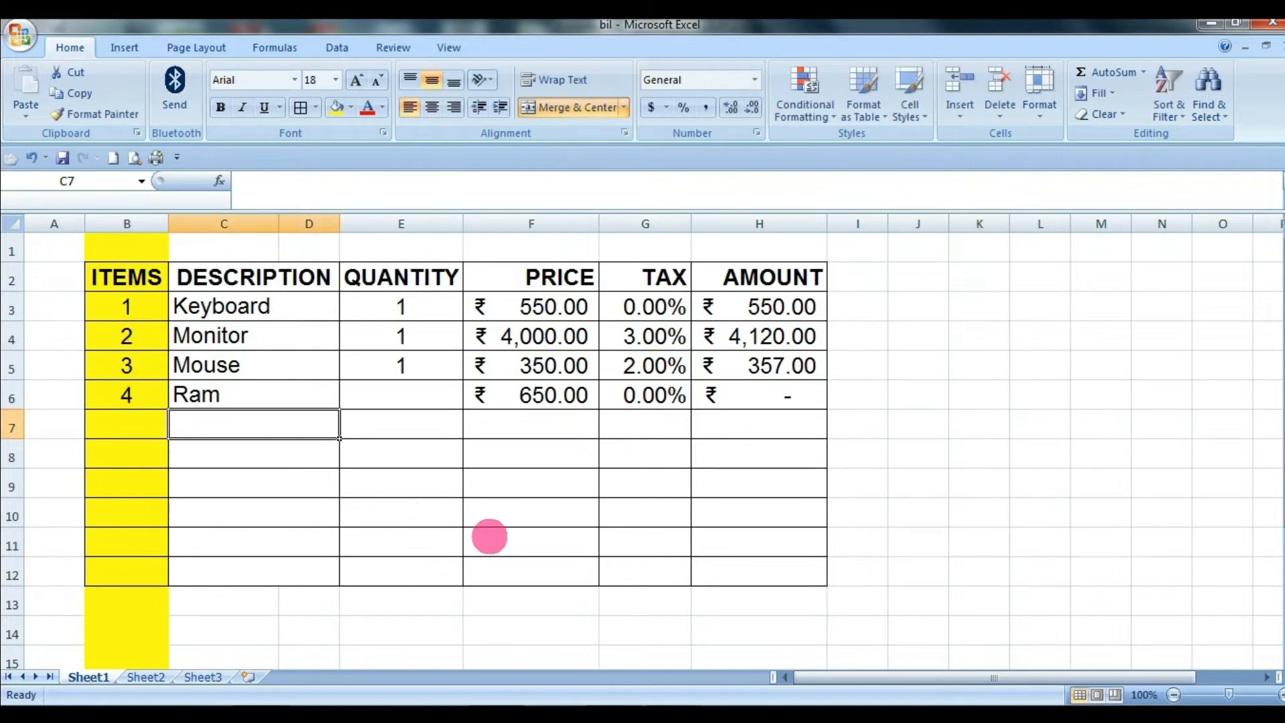
pyautogui.write('L')
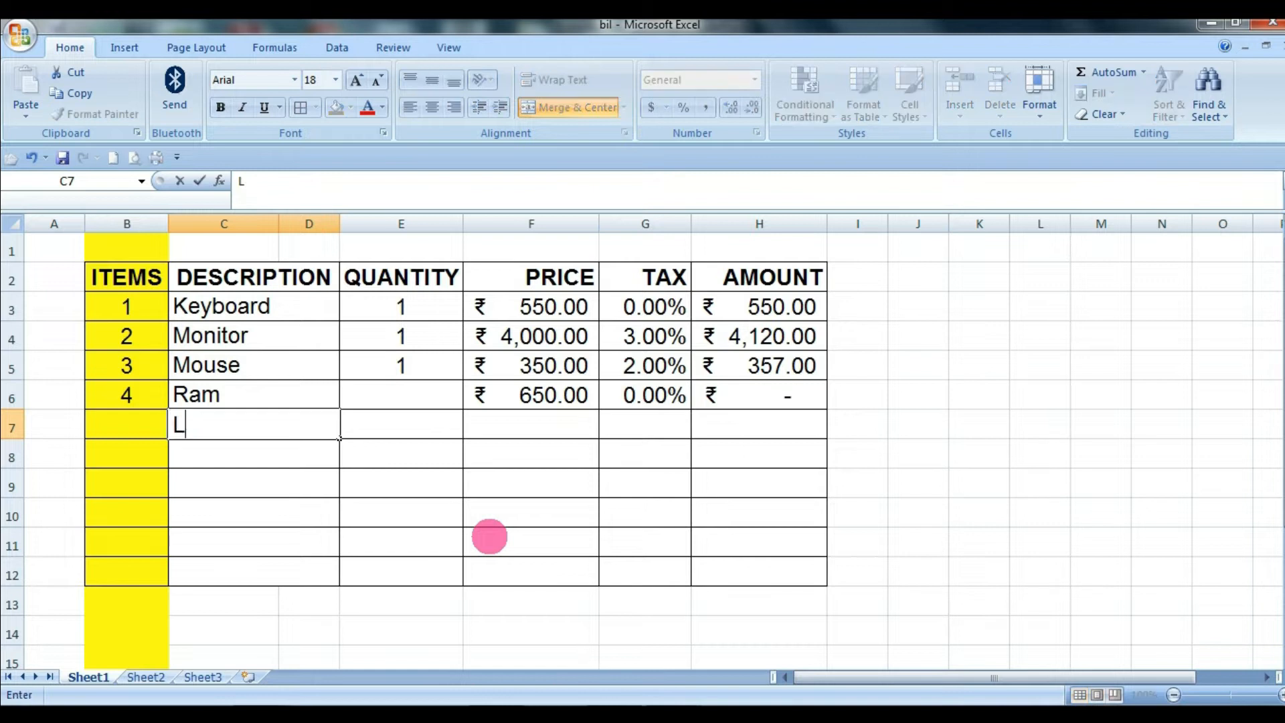
pyautogui.write('K')
pyautogui.press('Return')
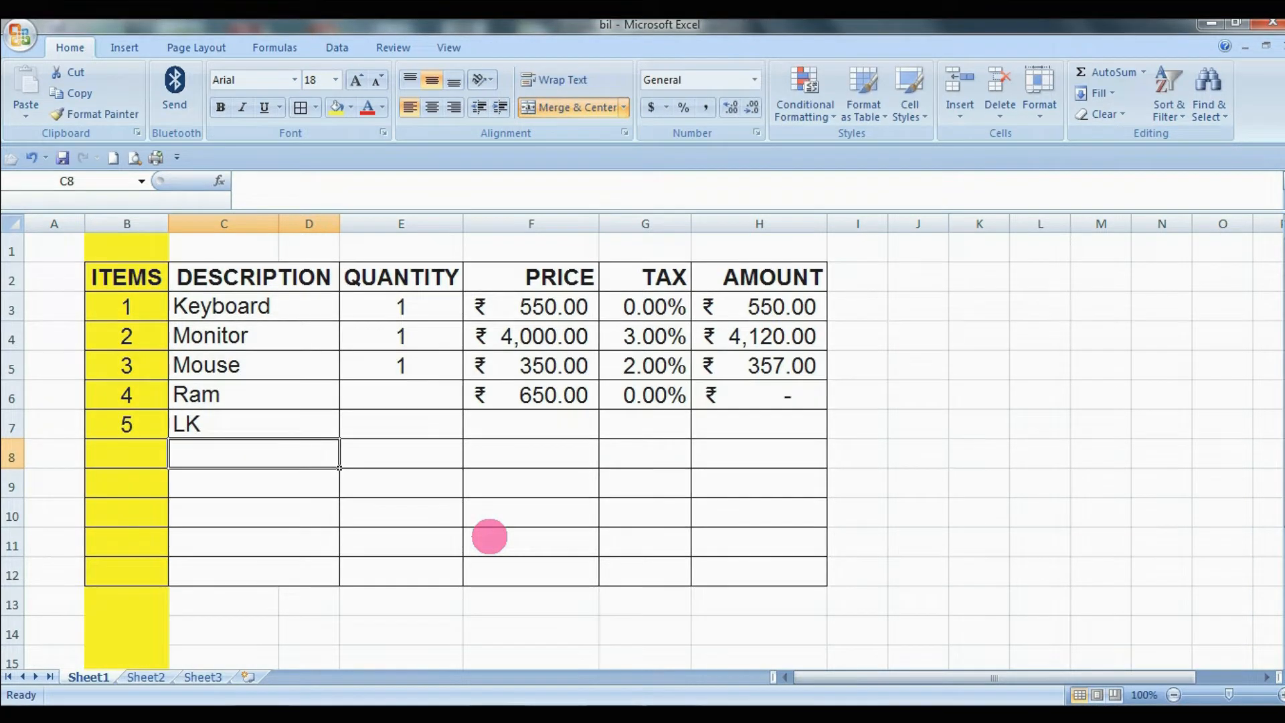
# Clear the item descriptions one by one from cell C7 up to C3
pyautogui.press('Up')
pyautogui.press('Delete')
pyautogui.press('Up')
pyautogui.press('Delete')
pyautogui.press('Up')
pyautogui.press('Delete')
pyautogui.press('Up')
pyautogui.press('Delete')
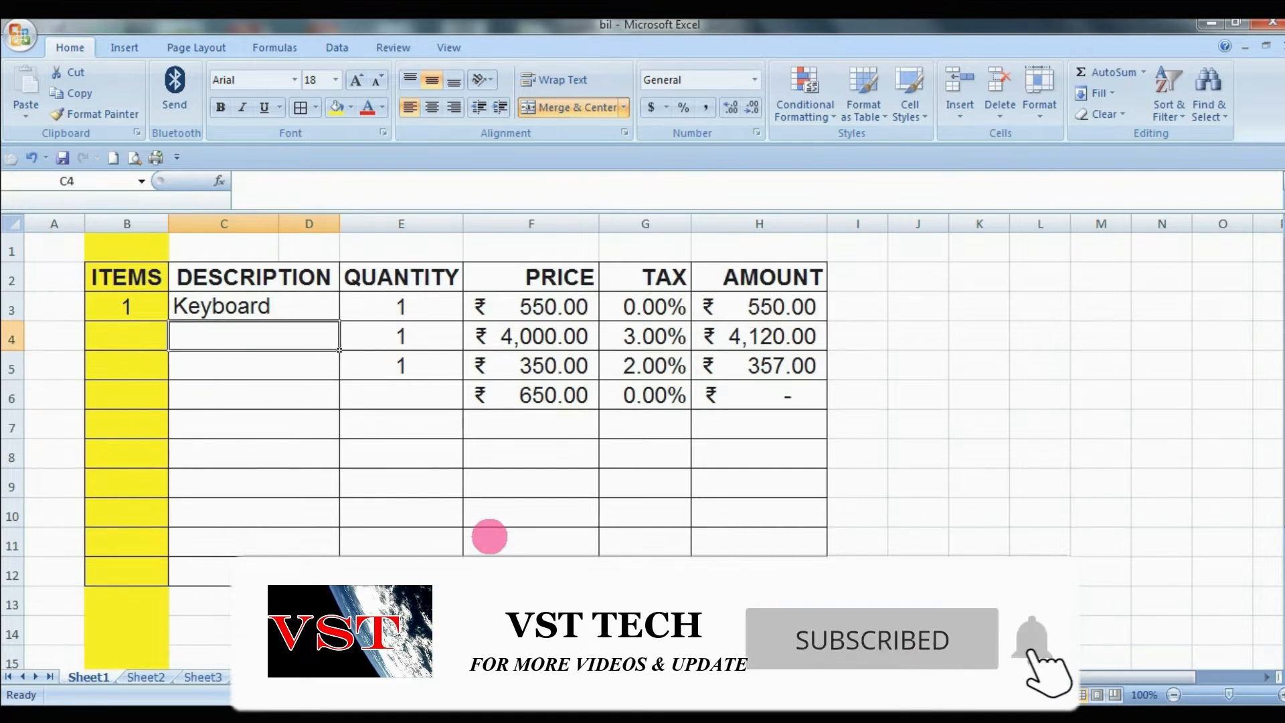
pyautogui.press('Up')
pyautogui.press('Delete')
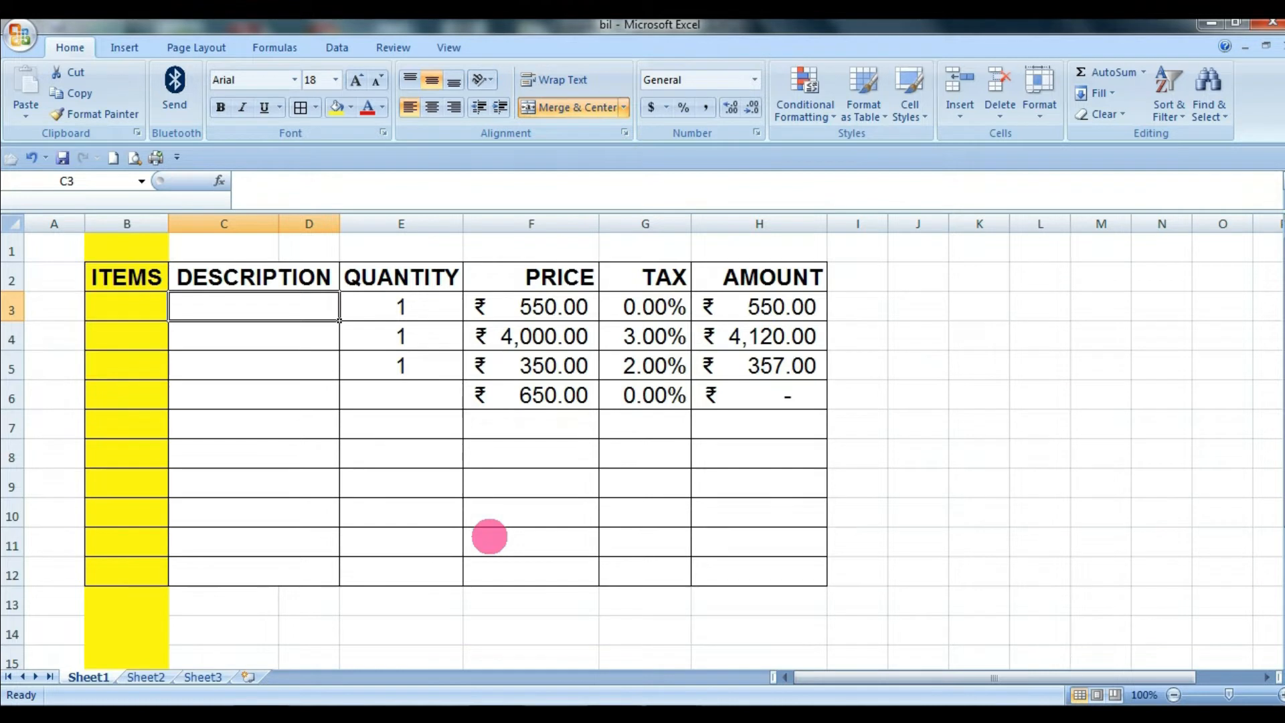
# Undo the deletions of the Keyboard and Monitor descriptions and select the Monitor cell
pyautogui.hotkey('ctrl', 'z')
pyautogui.press('Down')
pyautogui.hotkey('ctrl', 'z')
pyautogui.hotkey('ctrl', 'Down')
pyautogui.press('Up')
pyautogui.press('Up')
pyautogui.press('Up')
pyautogui.press('Up')
pyautogui.press('Up')
pyautogui.press('Up')
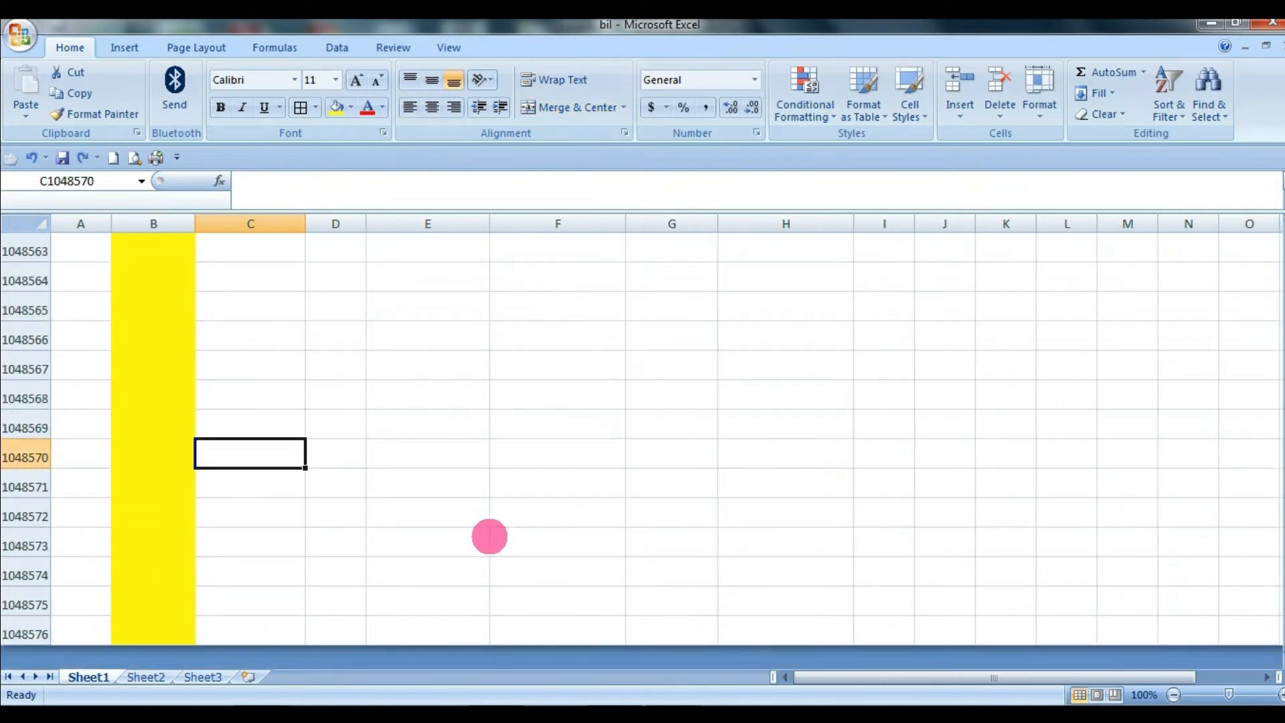
pyautogui.hotkey('ctrl', 'Home')
pyautogui.click(306, 333)
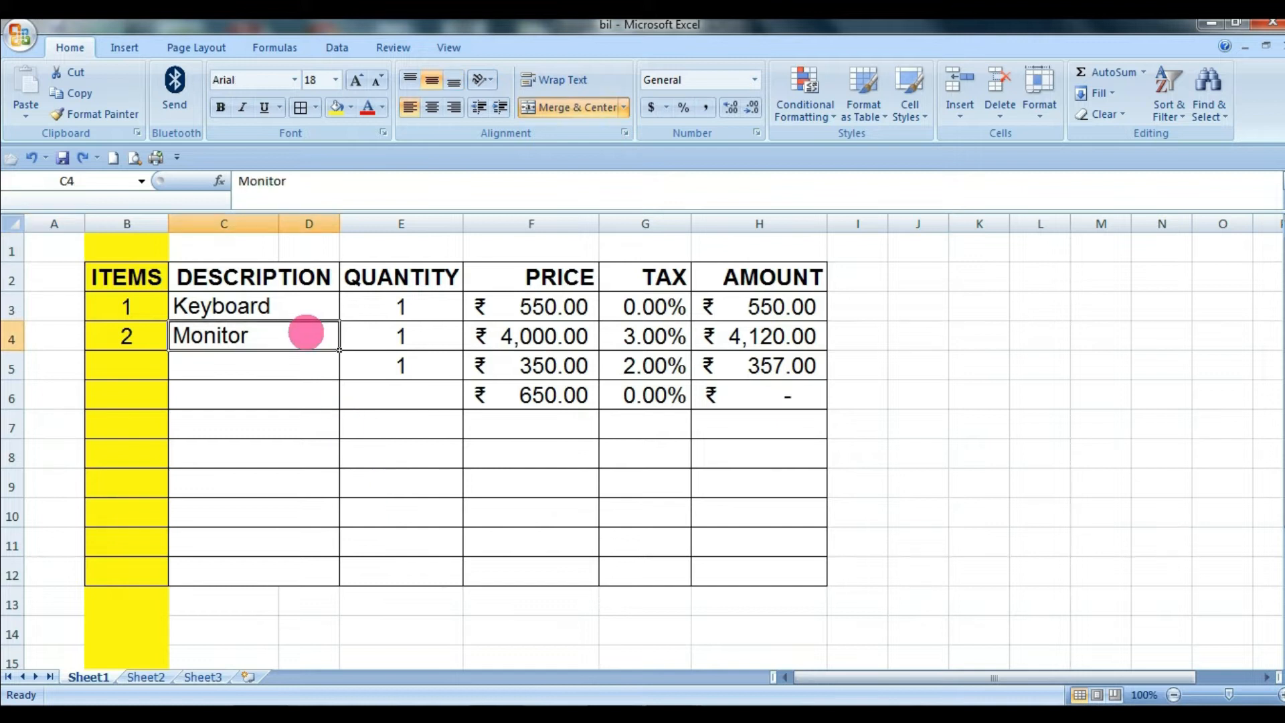
# Clear the Monitor and Keyboard descriptions from C4 and C3, and delete the numbering formula from cell B3
pyautogui.press('Delete')
pyautogui.press('Up')
pyautogui.press('Delete')
pyautogui.press('Left')
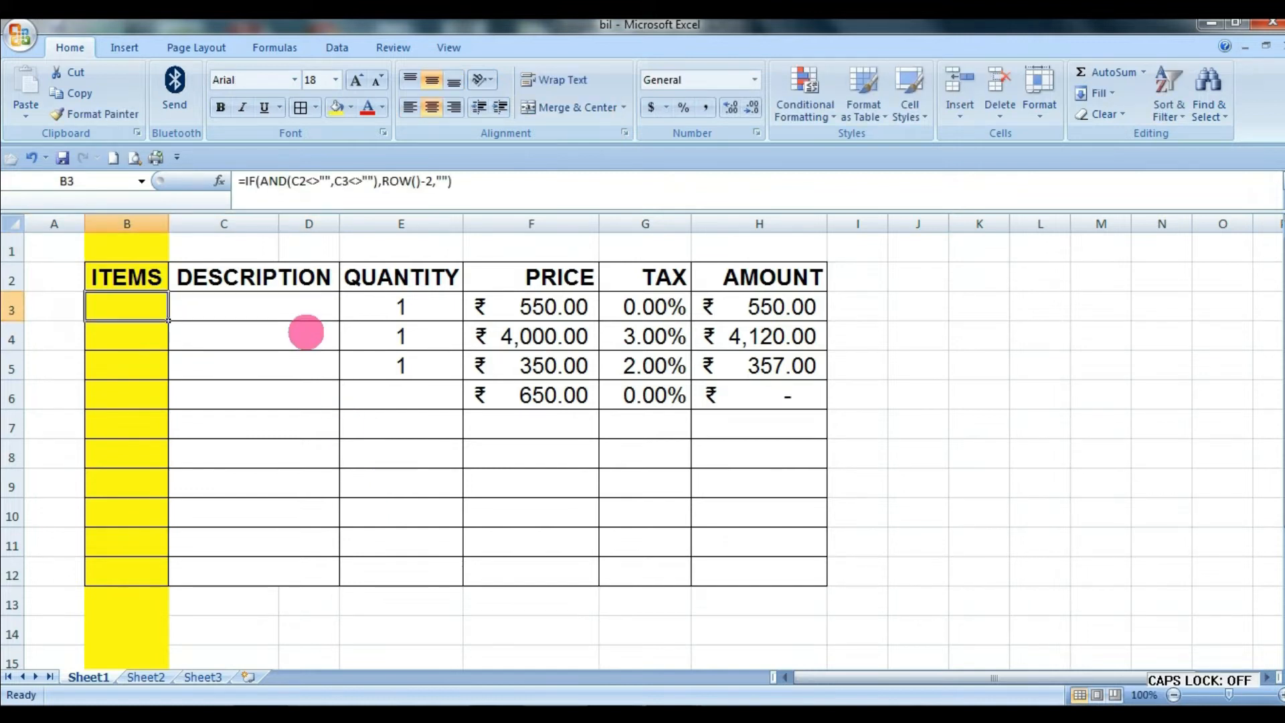
pyautogui.press('Delete')
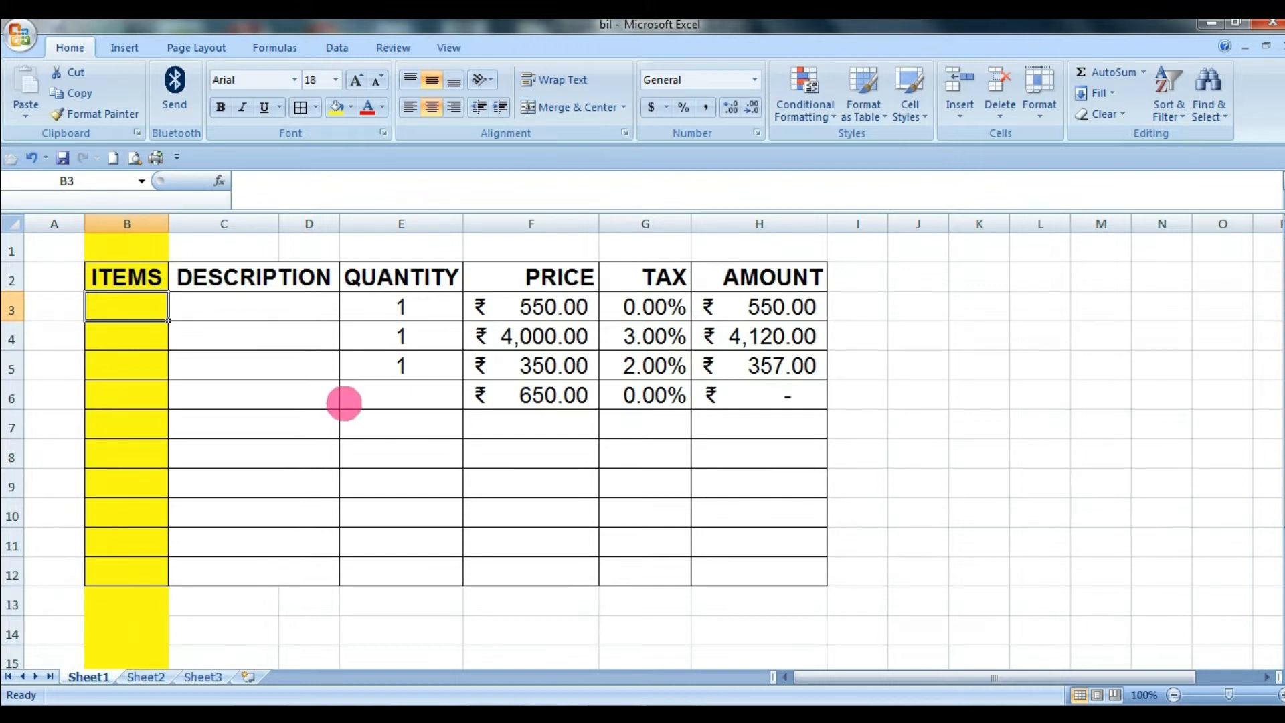
# Examine how the ITEMS cells relate to the DESCRIPTION cells in the same row and the row above, starting from C2 and C3
pyautogui.click(279, 277)
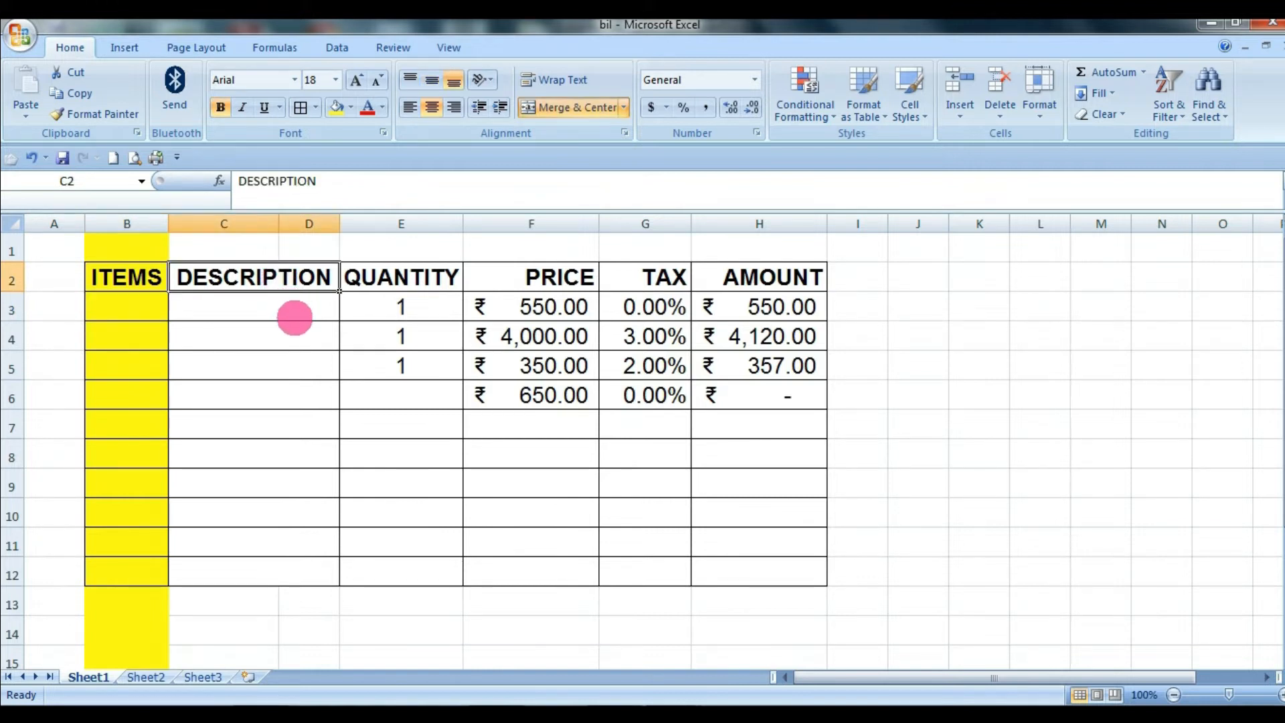
pyautogui.click(296, 306)
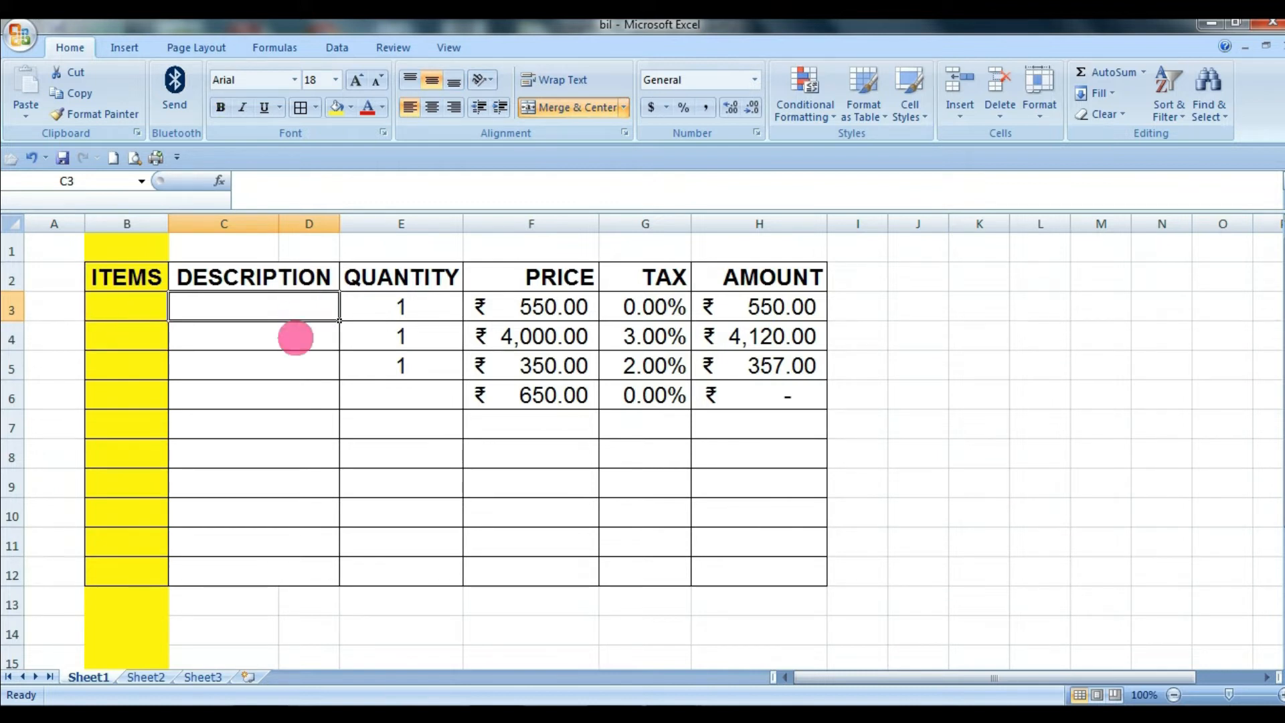
pyautogui.click(295, 335)
pyautogui.click(295, 313)
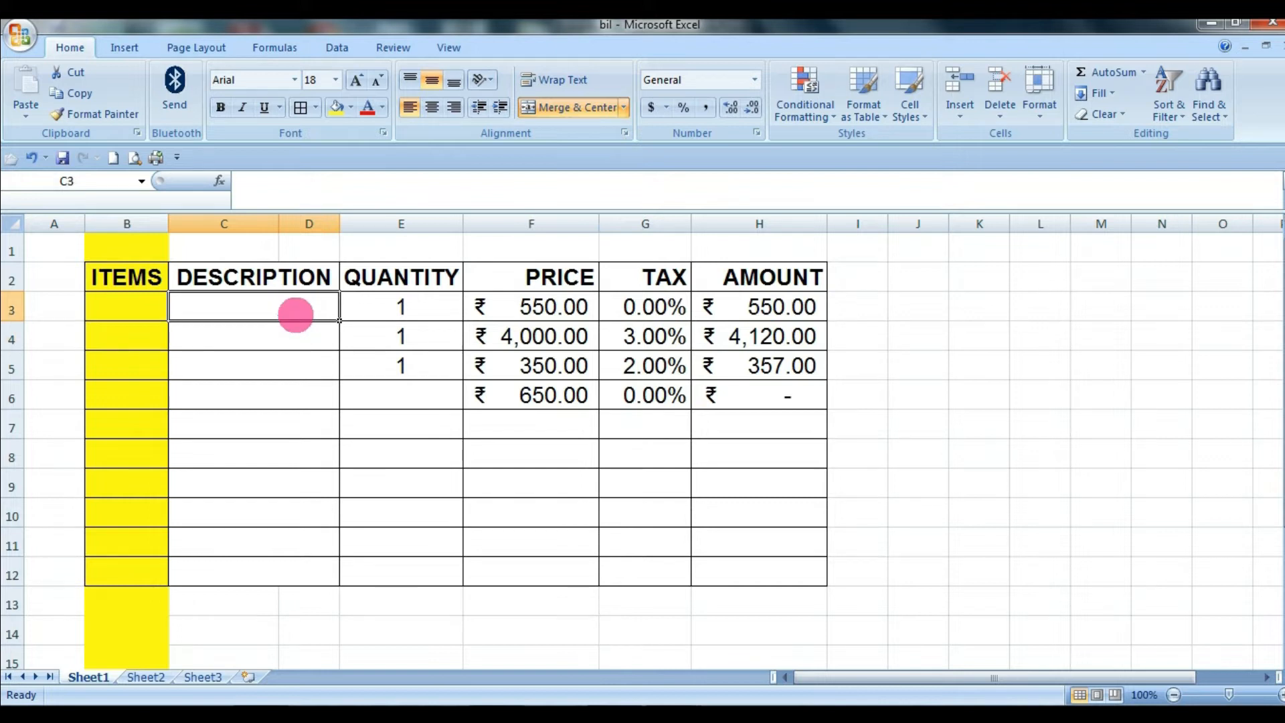
pyautogui.click(301, 338)
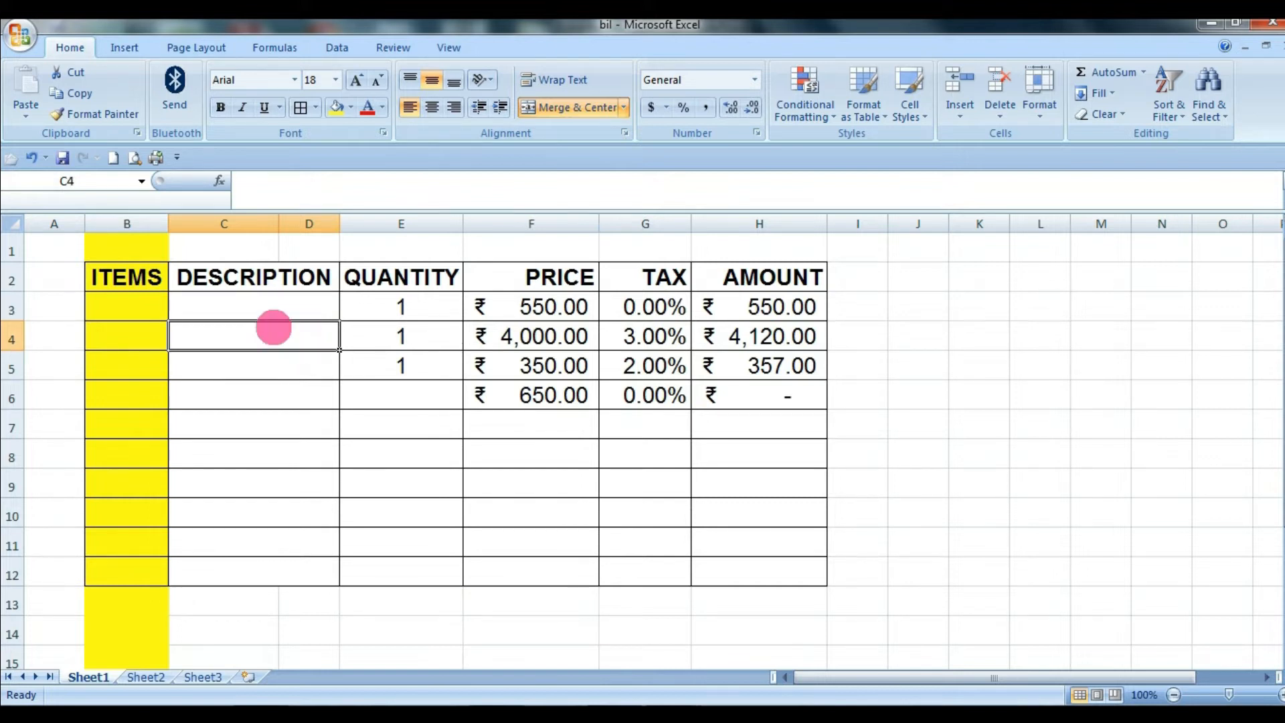
pyautogui.click(145, 300)
pyautogui.click(230, 279)
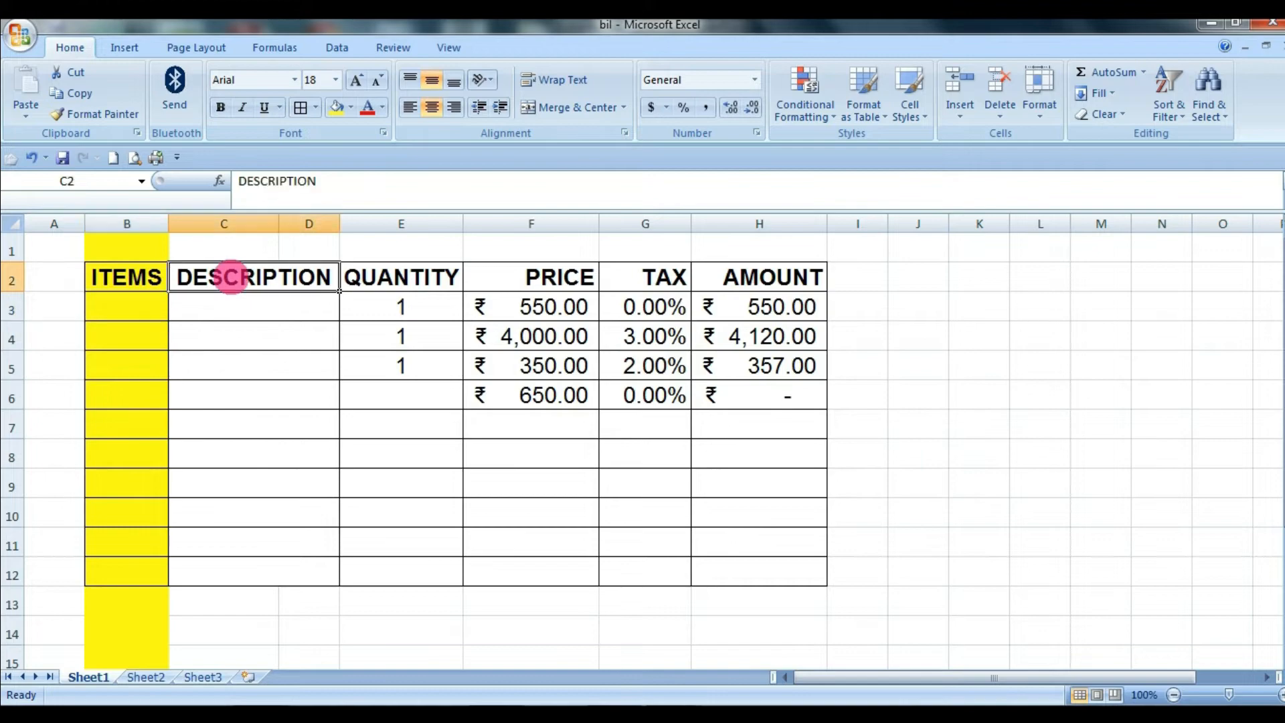
pyautogui.click(265, 311)
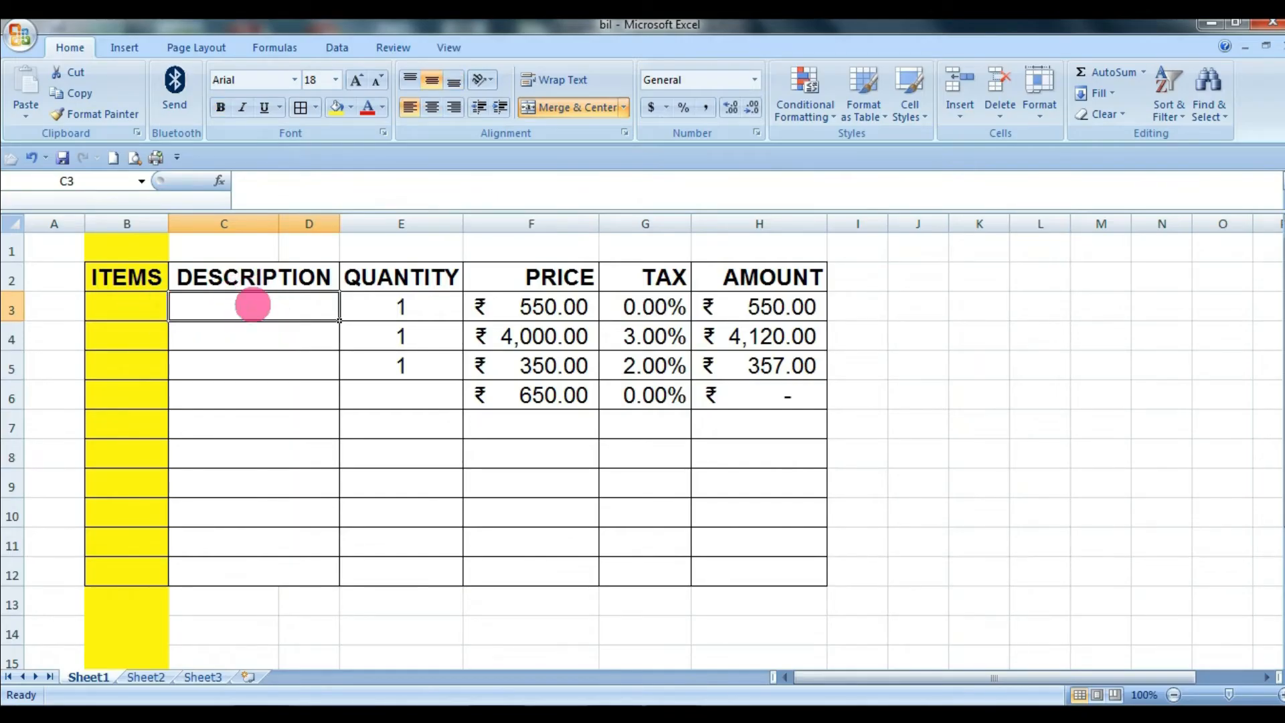
pyautogui.click(133, 306)
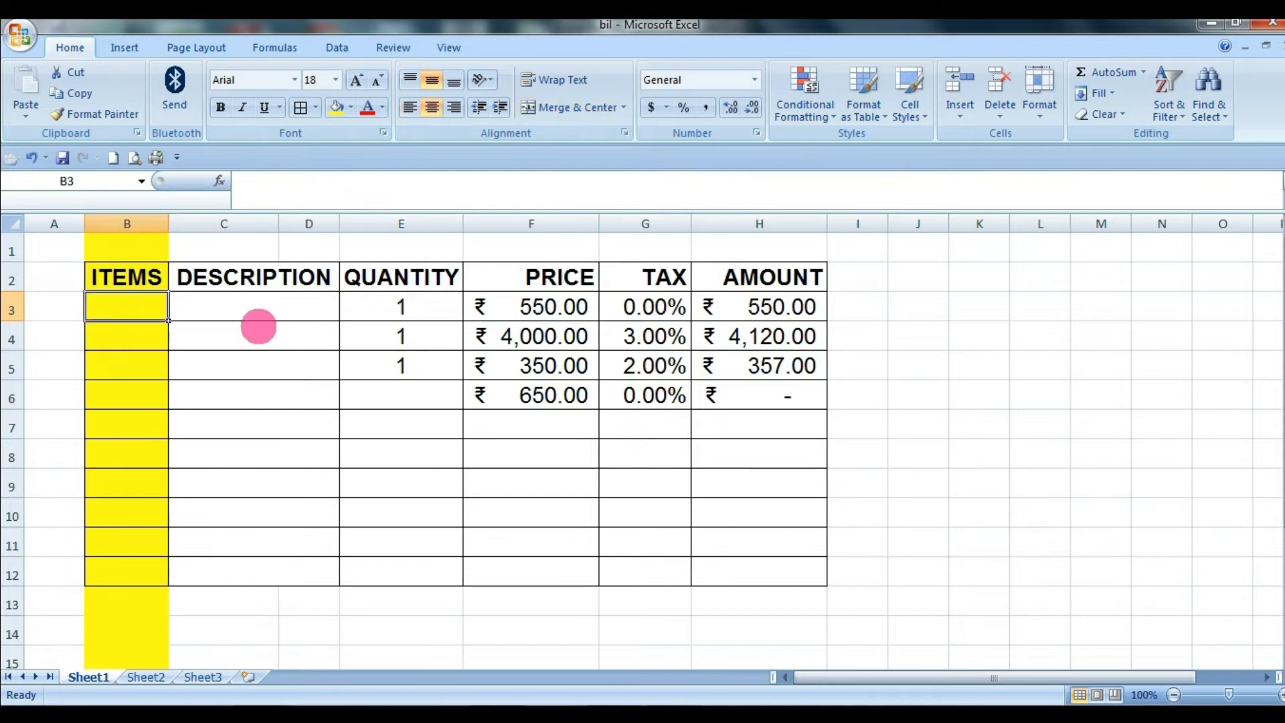
pyautogui.click(164, 327)
pyautogui.click(201, 306)
pyautogui.click(215, 339)
pyautogui.click(135, 356)
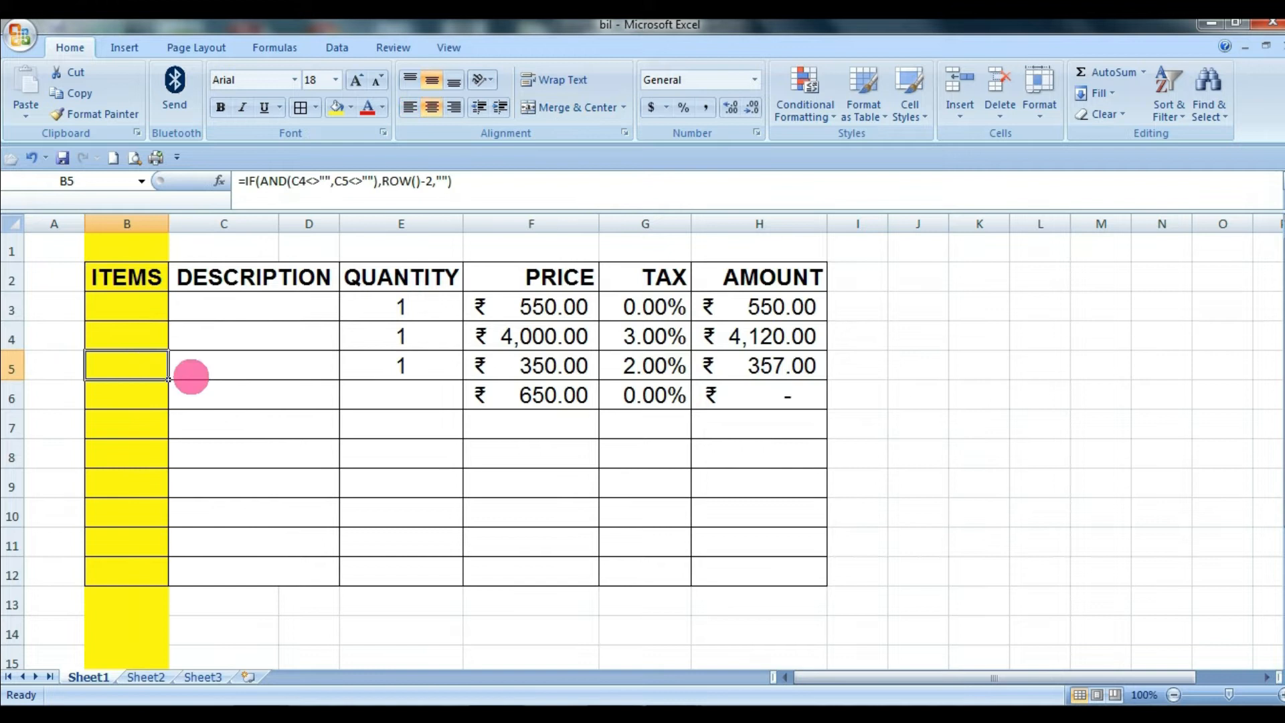
# Start a formula in cell B3 with IF and AND, using C2<>"" as the first logical condition
pyautogui.click(129, 300)
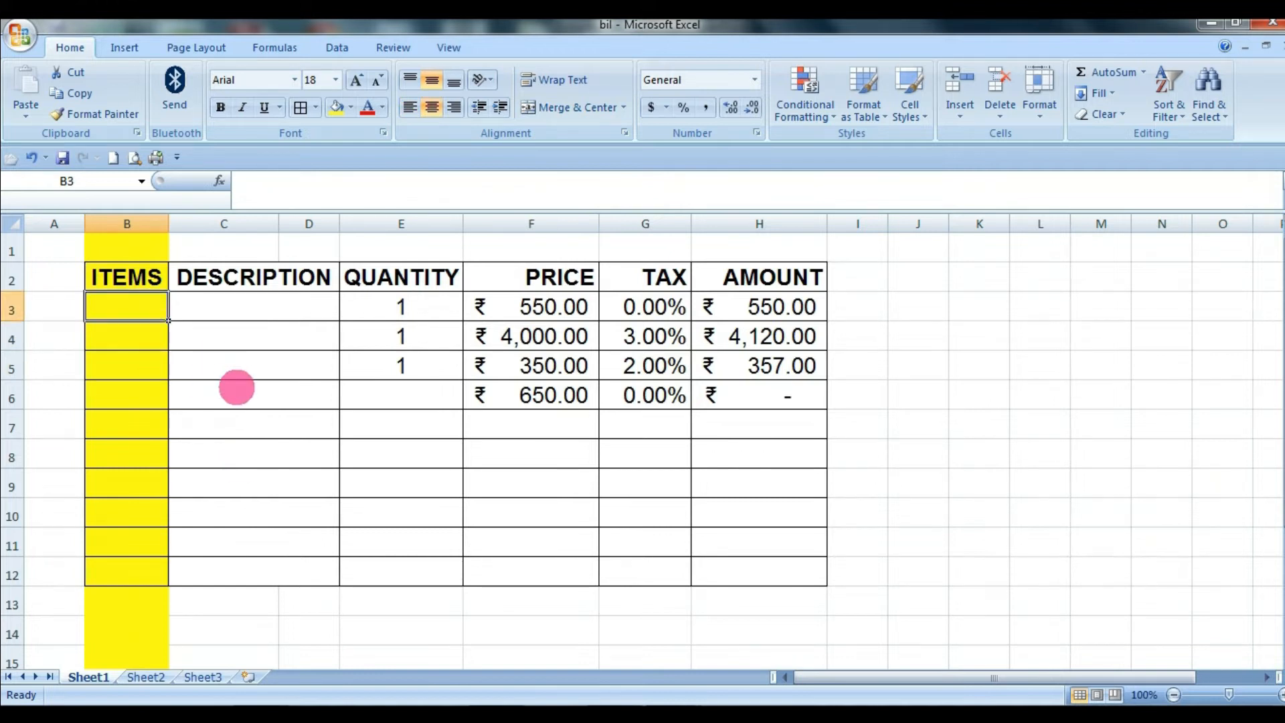
pyautogui.write('=if')
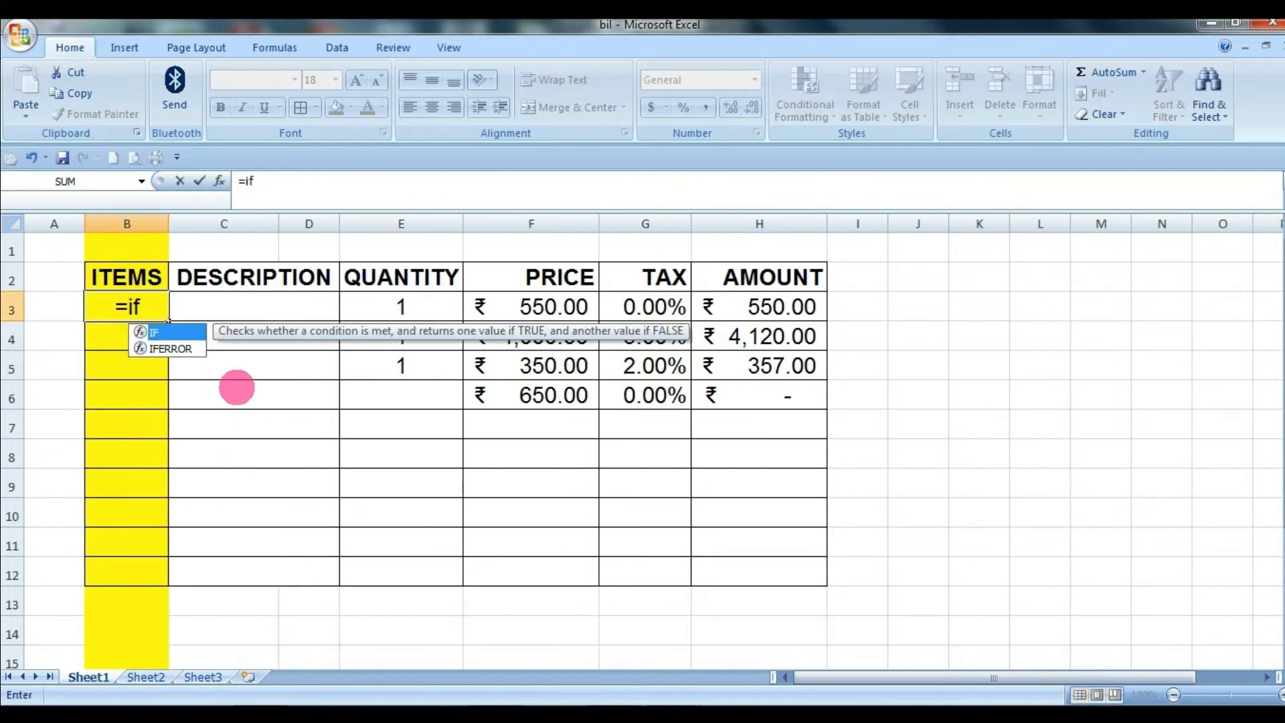
pyautogui.write('(')
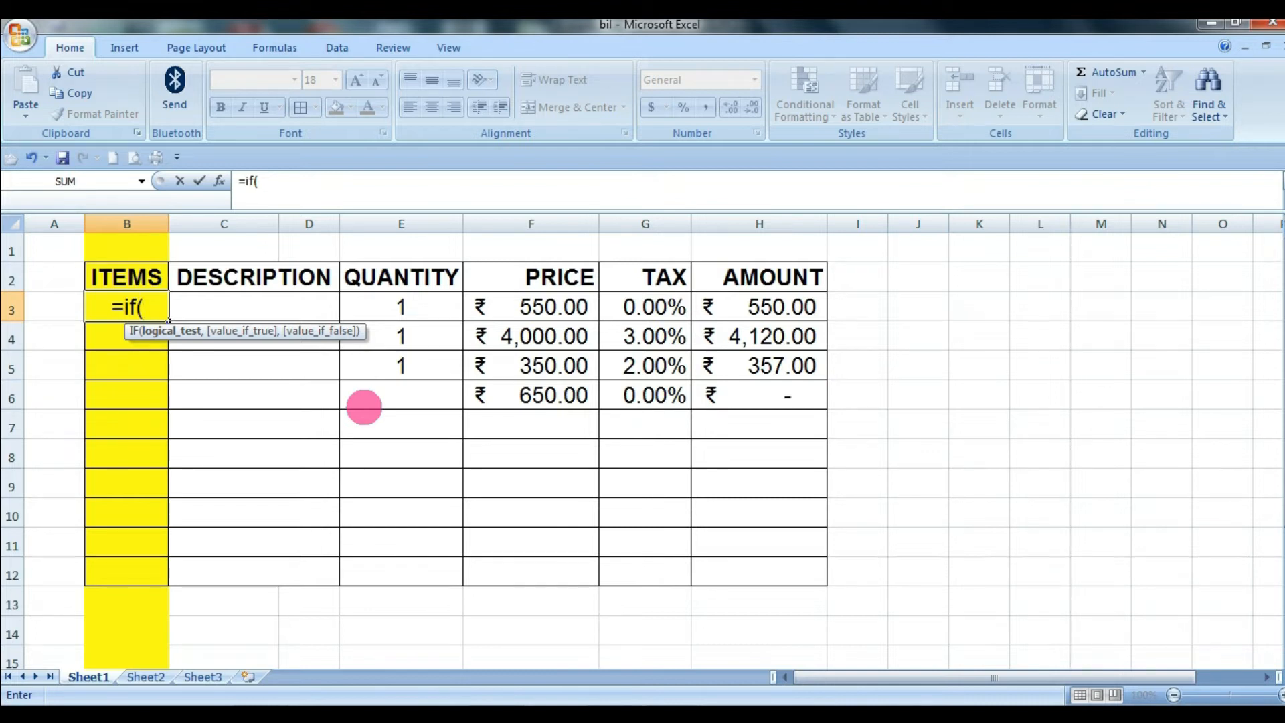
pyautogui.write('and')
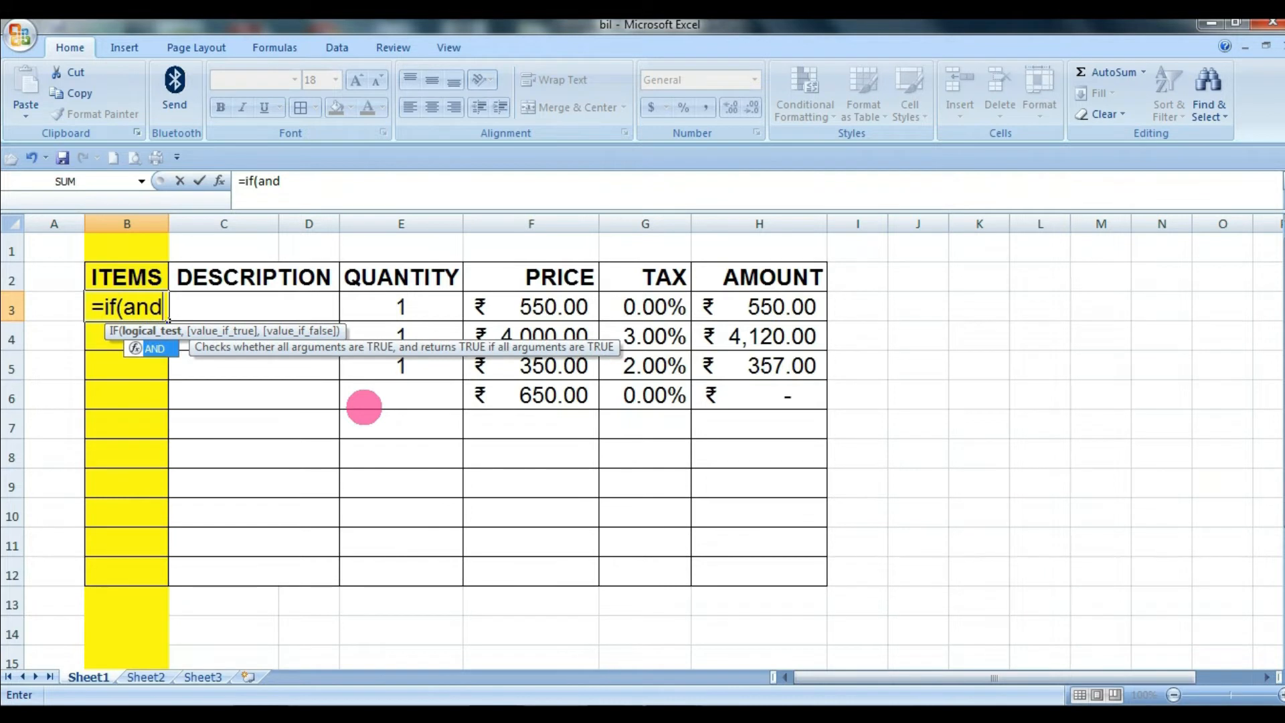
pyautogui.write('(')
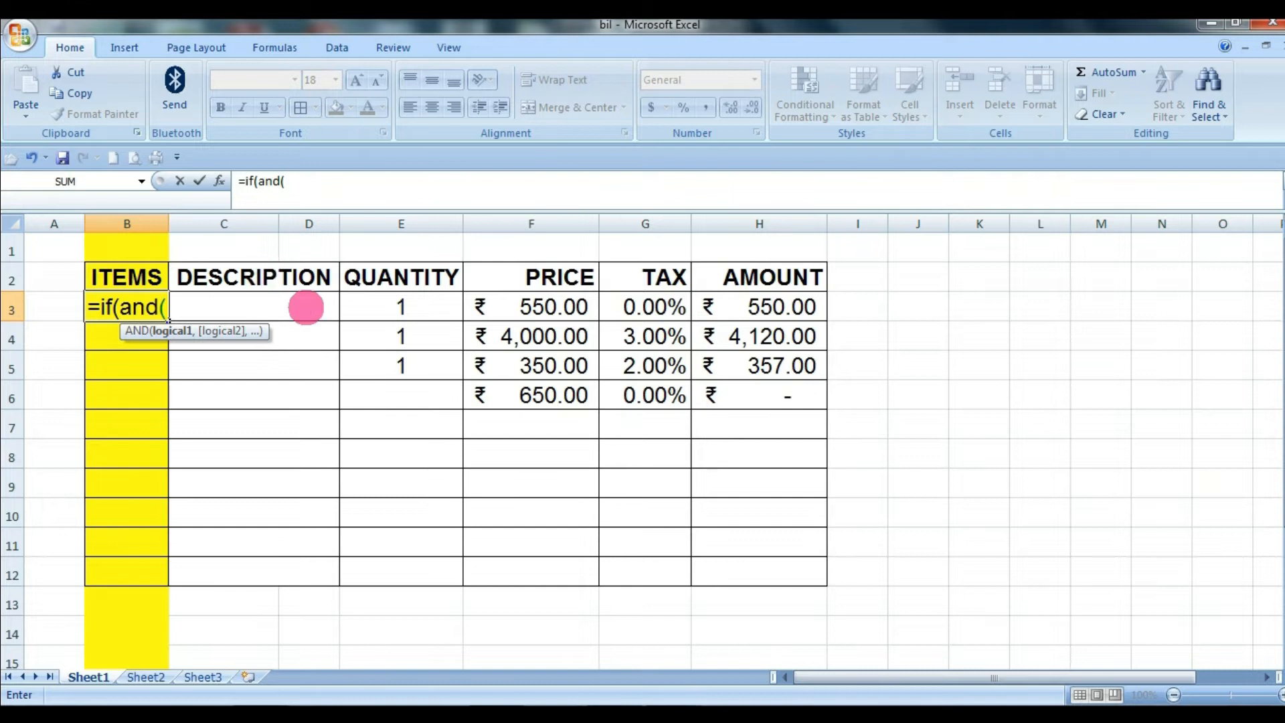
pyautogui.click(248, 279)
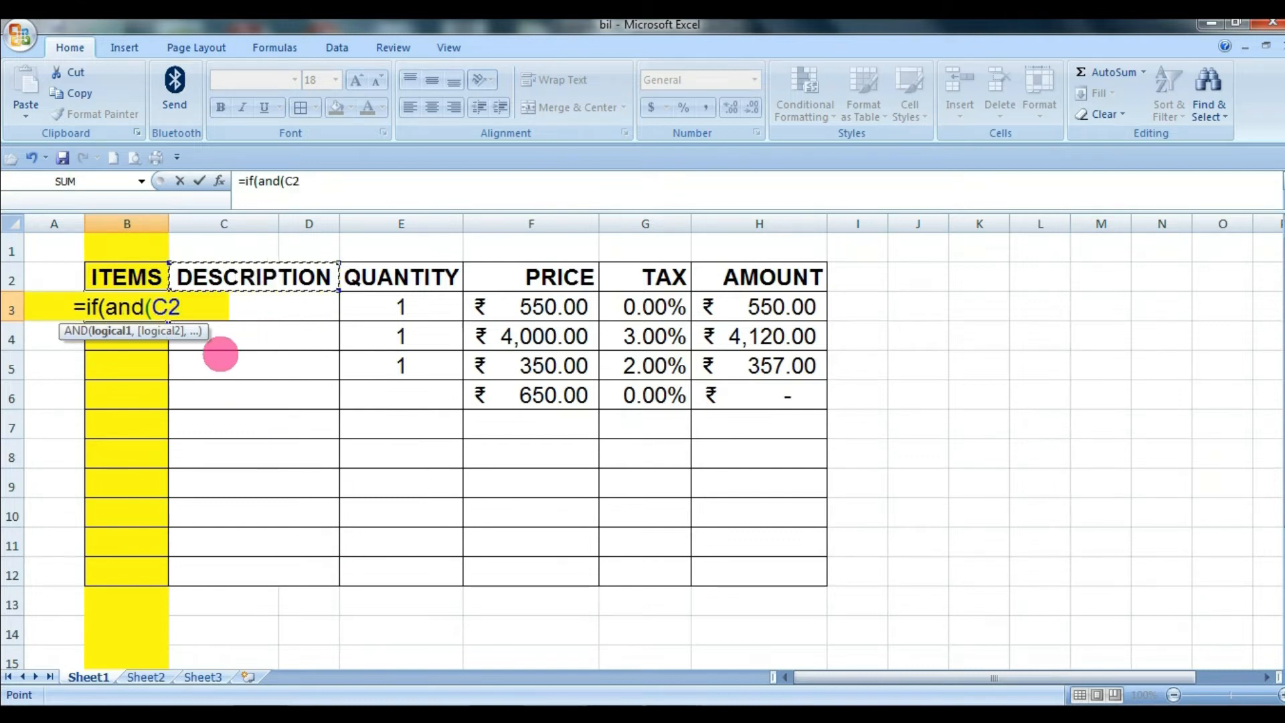
pyautogui.write('<>')
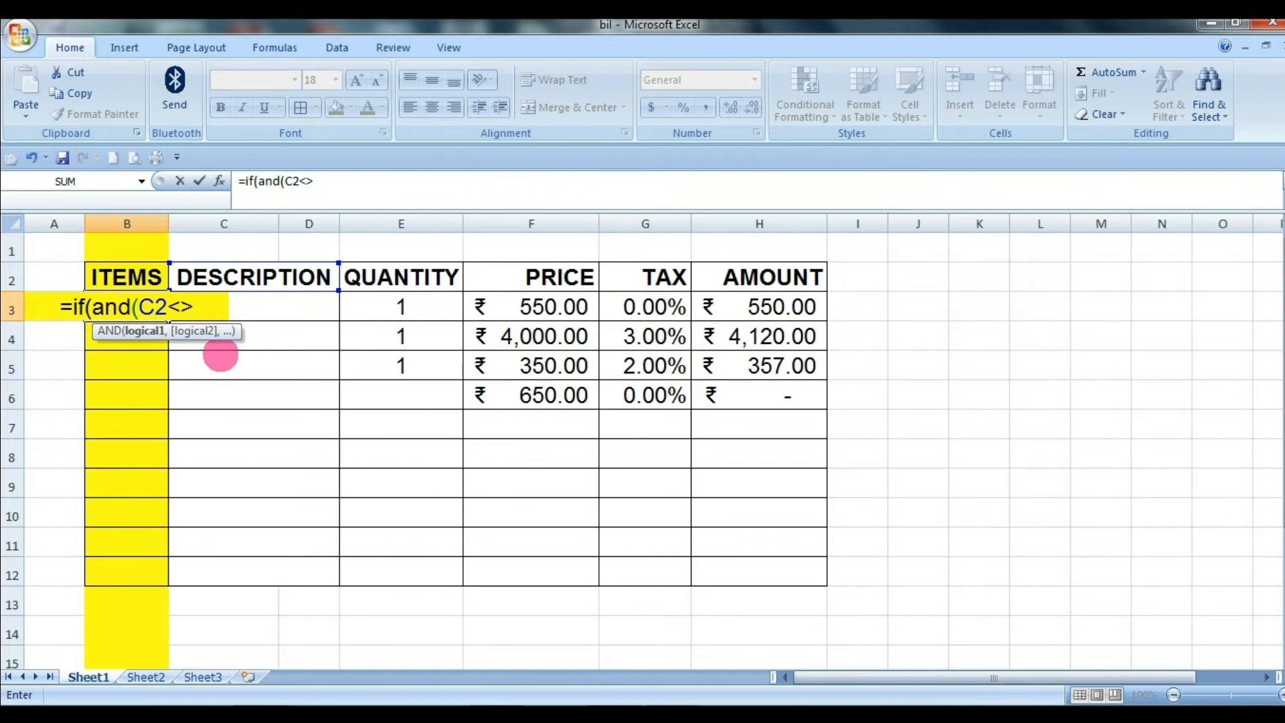
pyautogui.write('""')
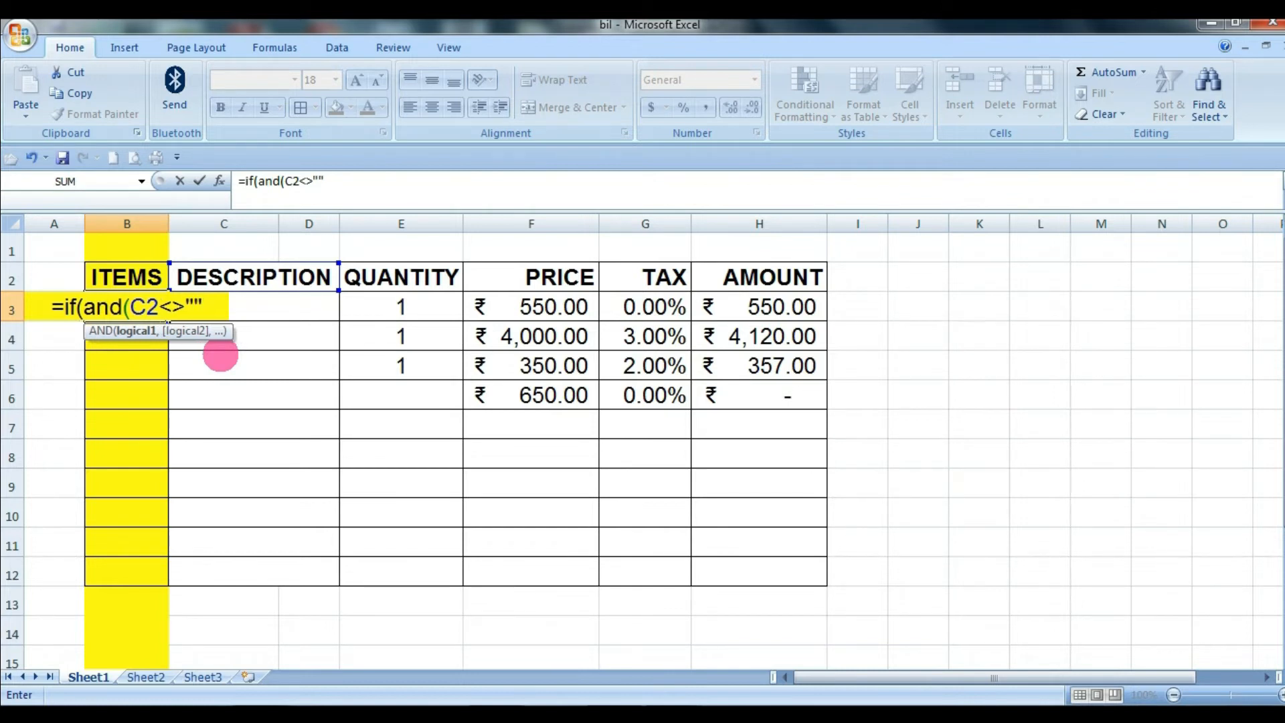
pyautogui.press('BackSpace')
pyautogui.write('",')
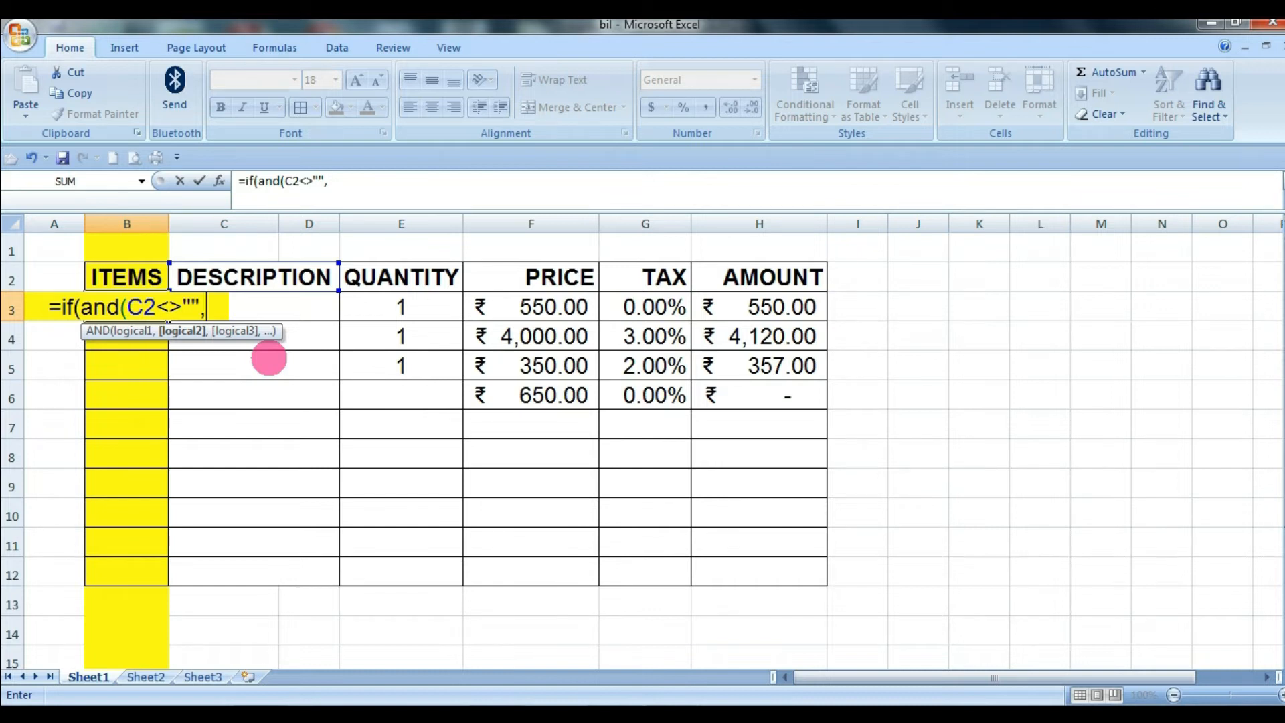
# Add C3<>="" as the second AND condition in the B3 formula and close the logical test
pyautogui.write('c')
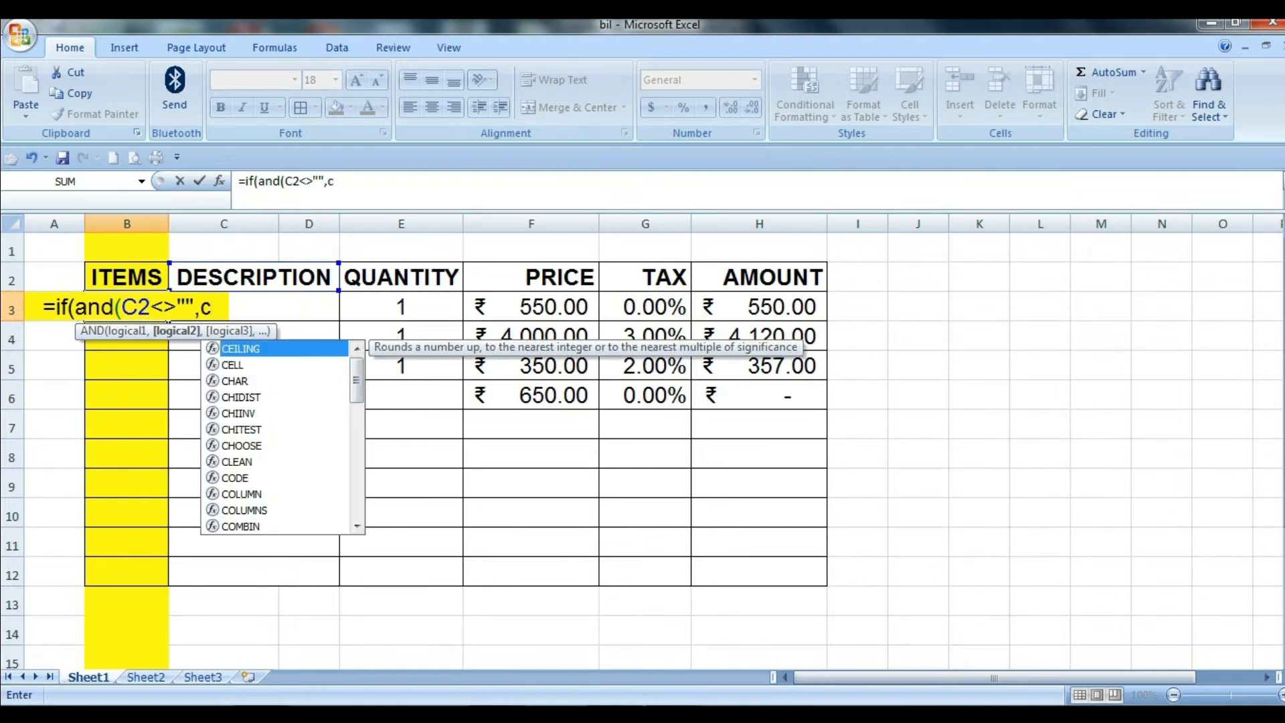
pyautogui.write('3')
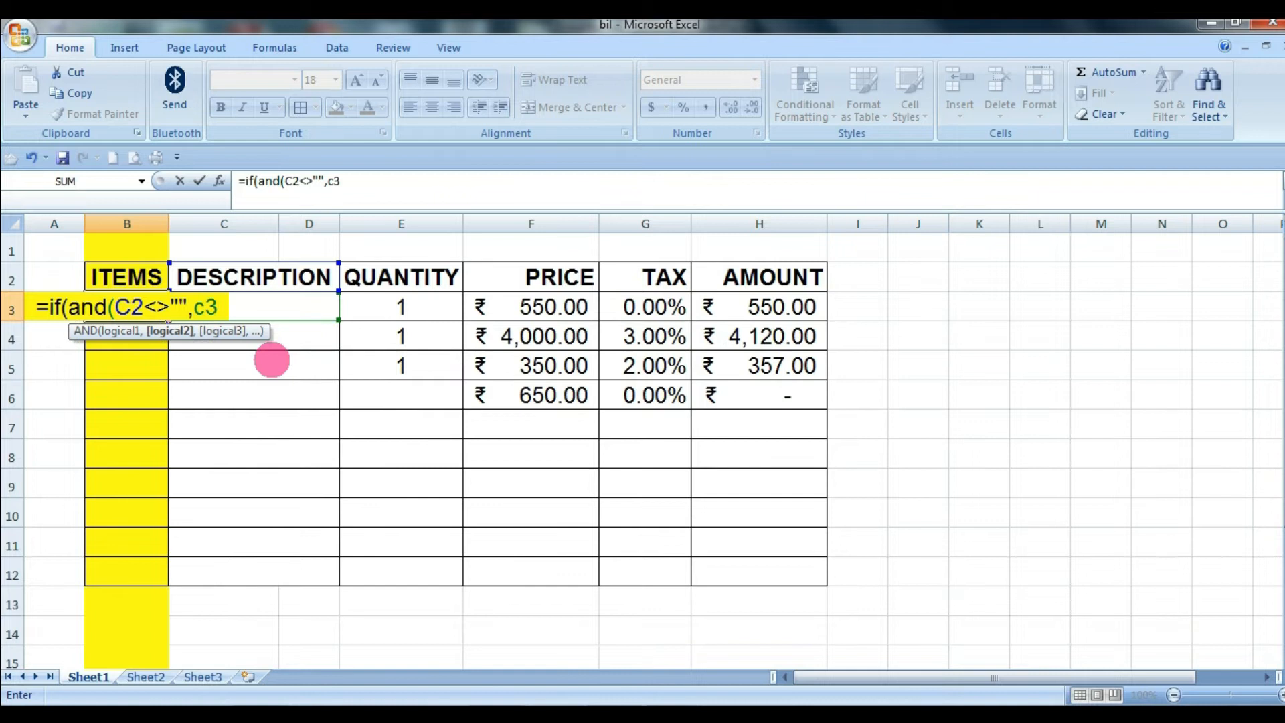
pyautogui.write('<>')
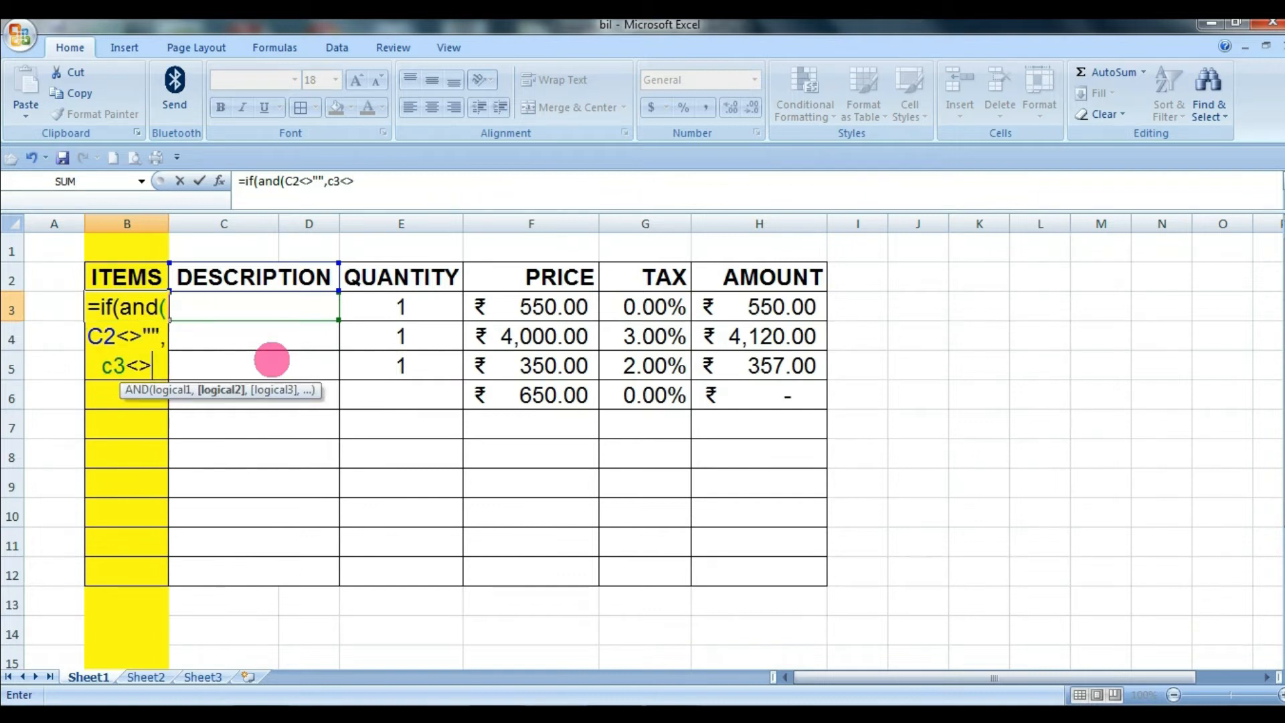
pyautogui.write('=')
pyautogui.click(443, 189)
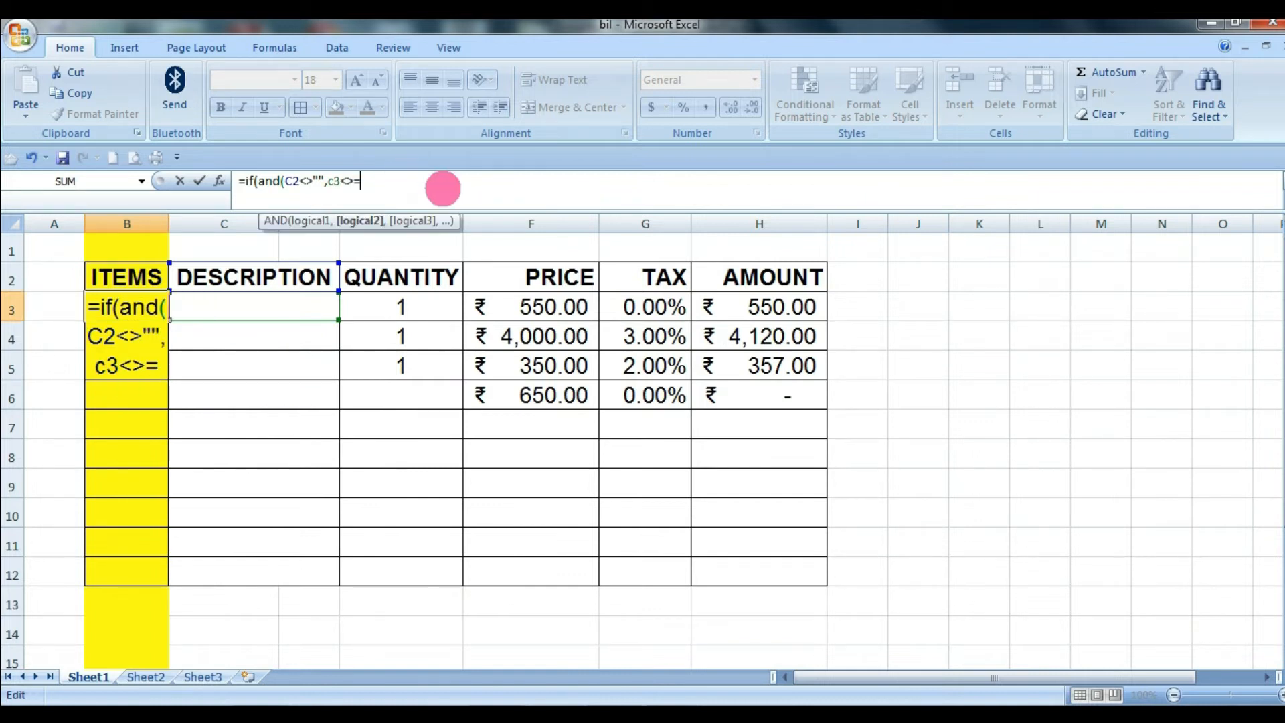
pyautogui.write('""')
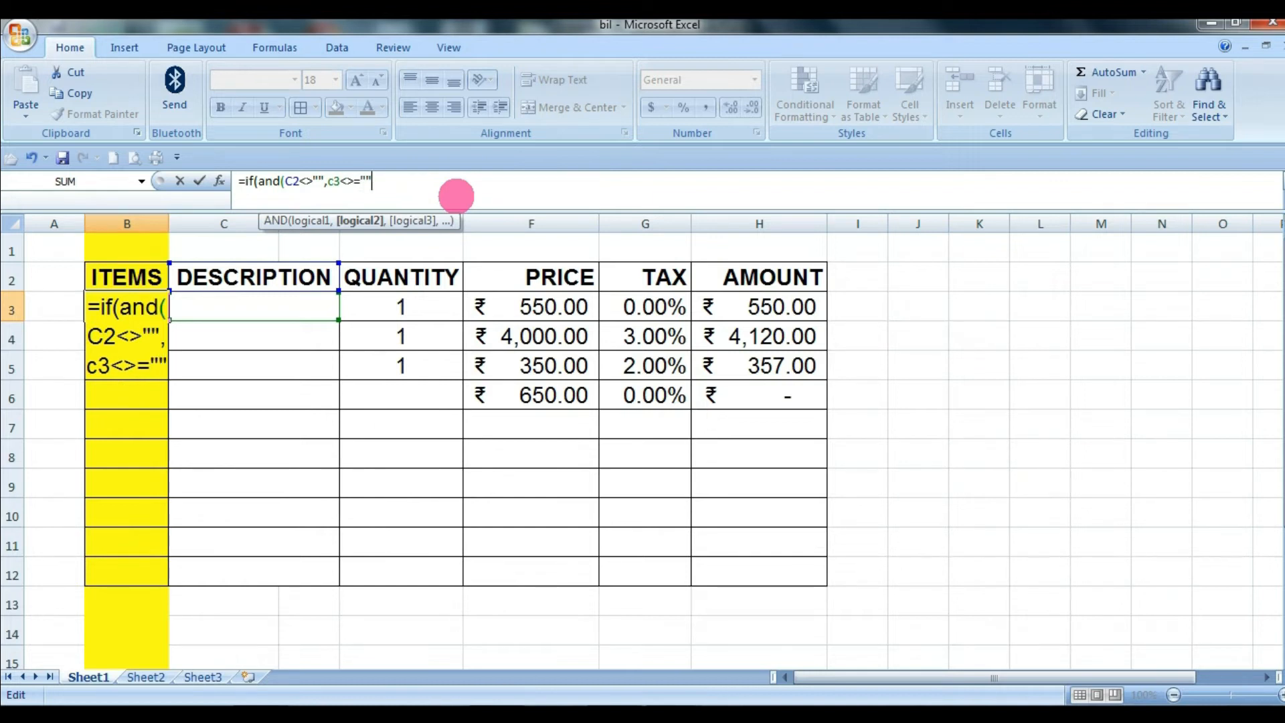
pyautogui.write(')')
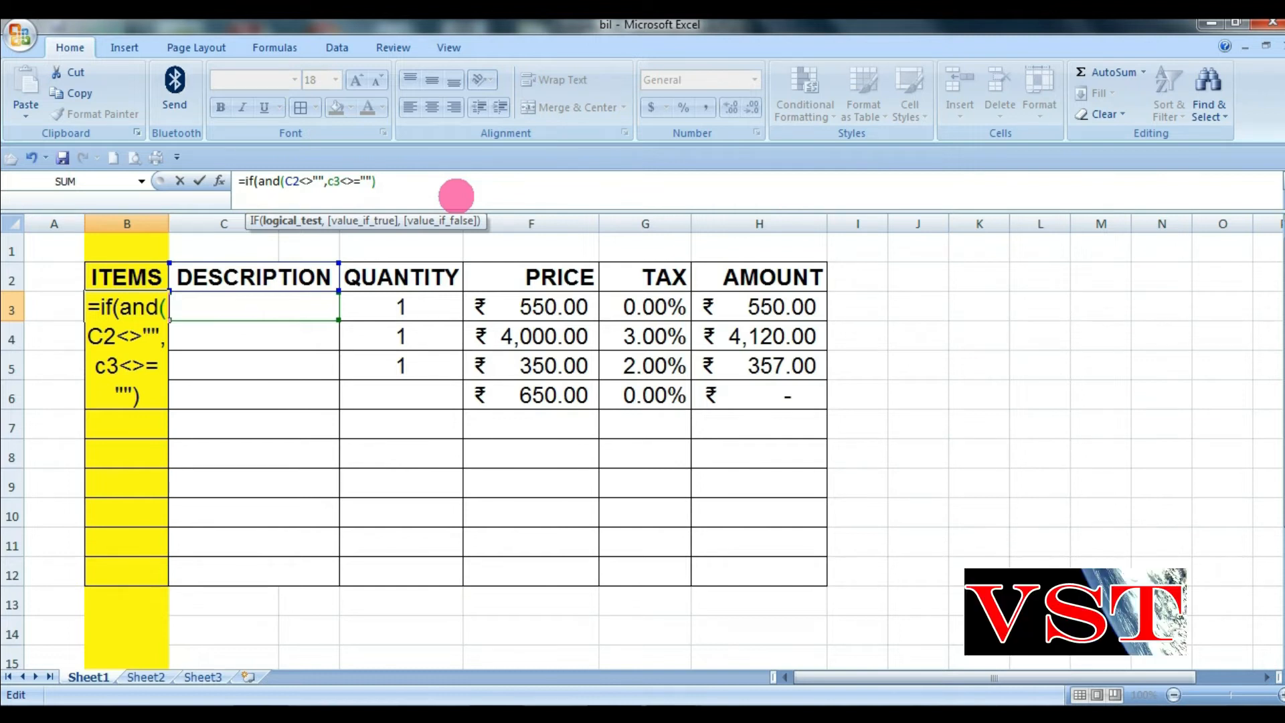
pyautogui.write(',')
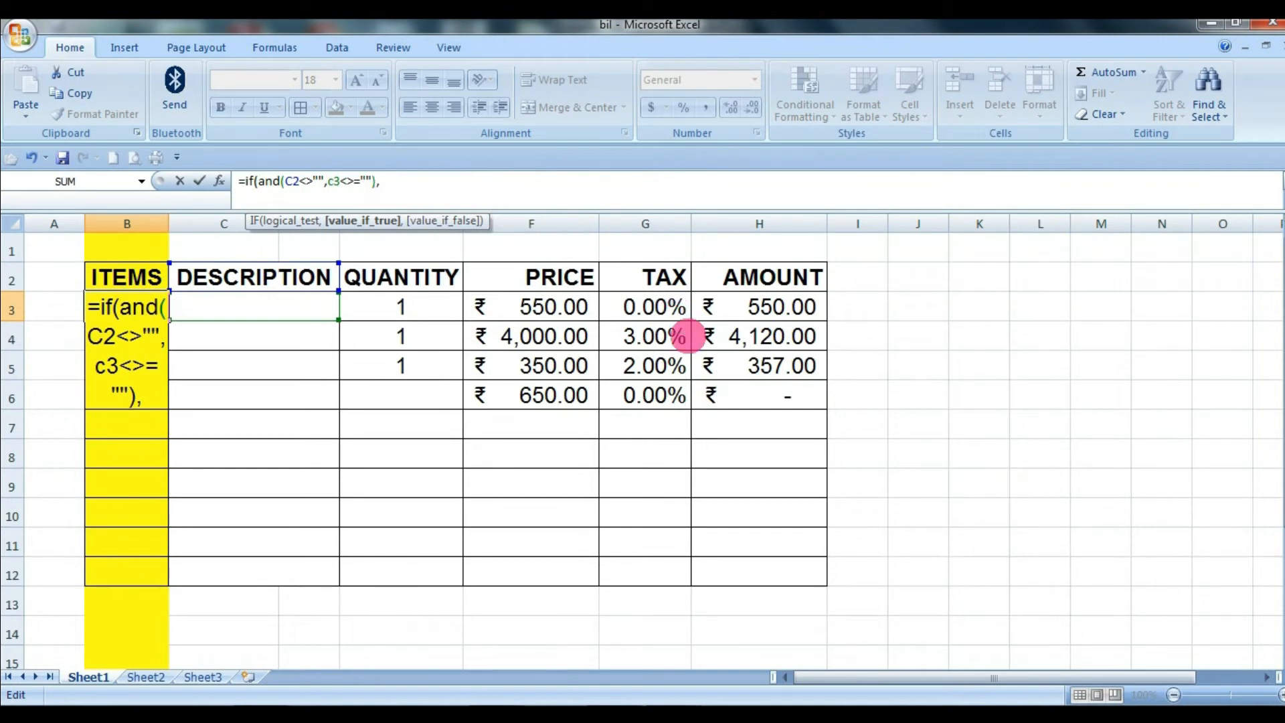
# Complete the B3 formula with ROW() as the true value and "" as the false value, accepting the proposed formula correction
pyautogui.write('"')
pyautogui.press('BackSpace')
pyautogui.write('row')
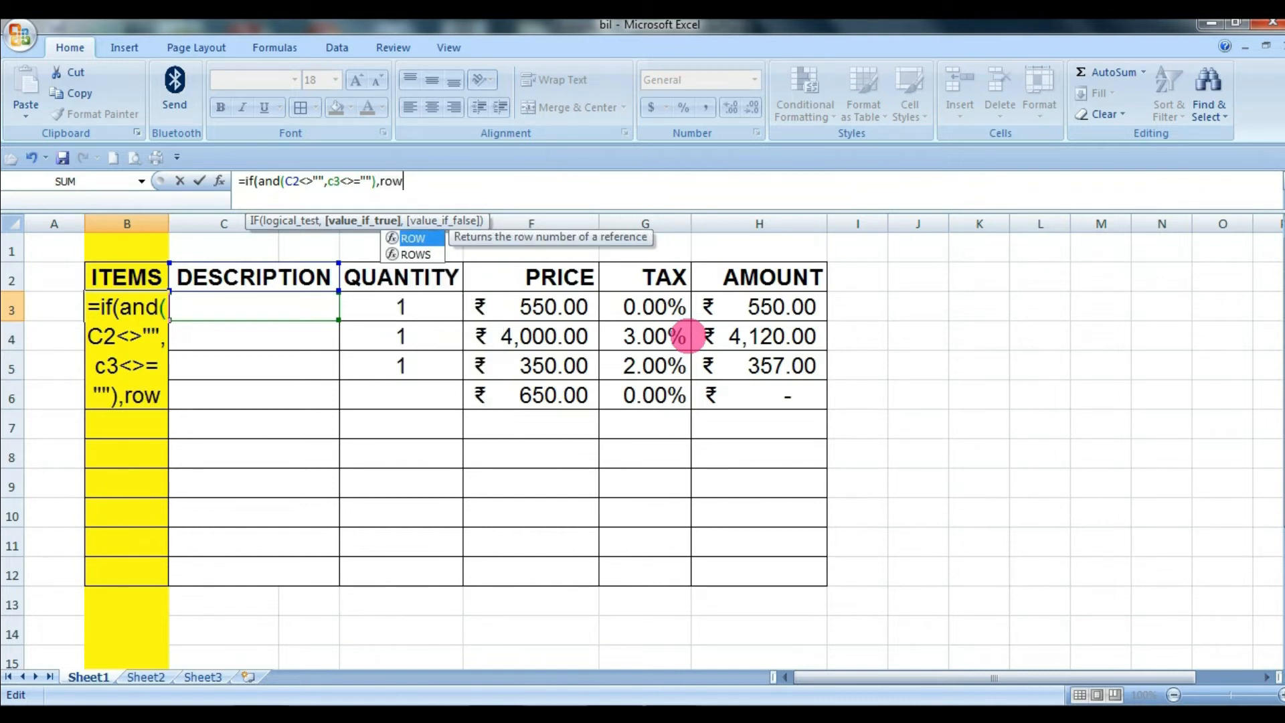
pyautogui.write('()')
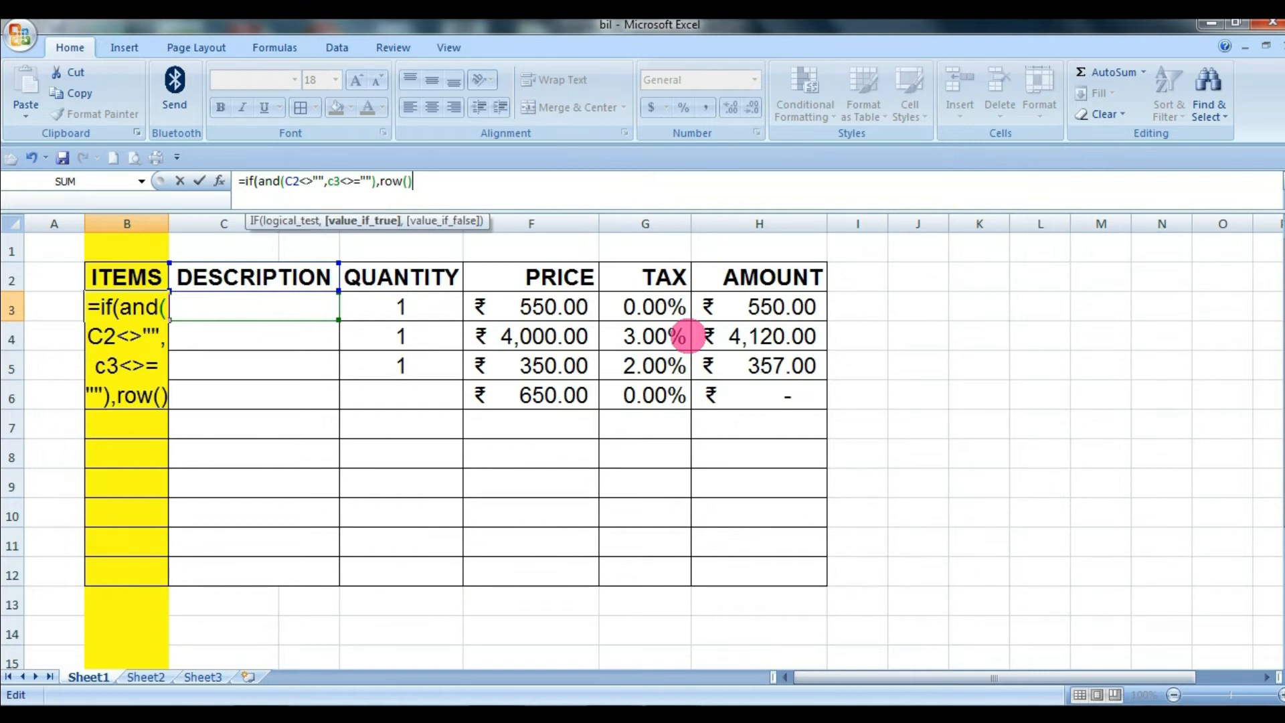
pyautogui.write(',')
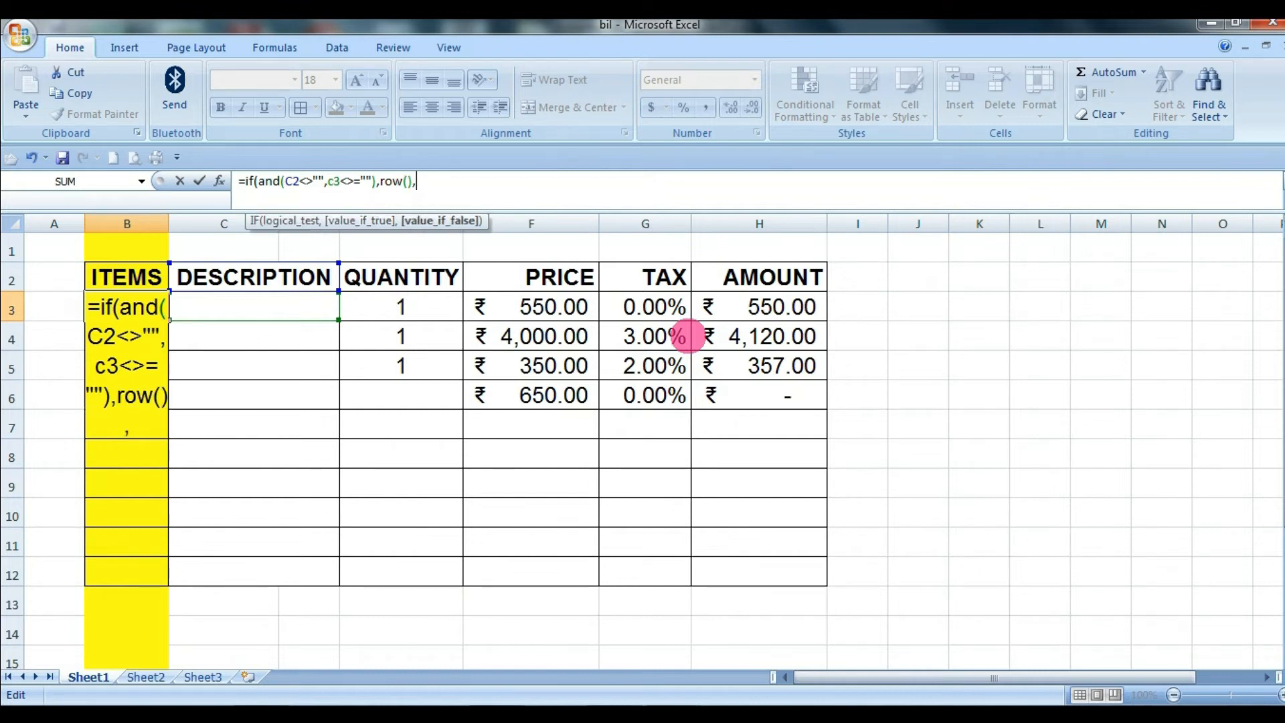
pyautogui.write('""')
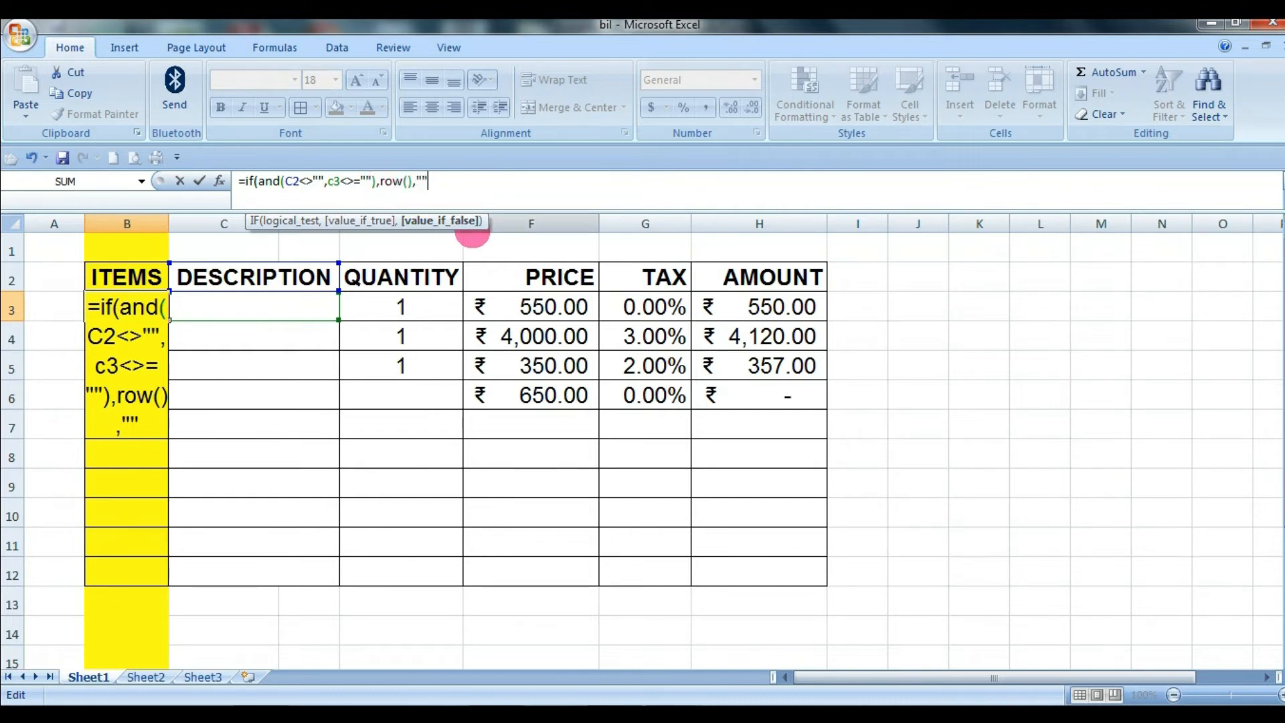
pyautogui.write(')')
pyautogui.press('Return')
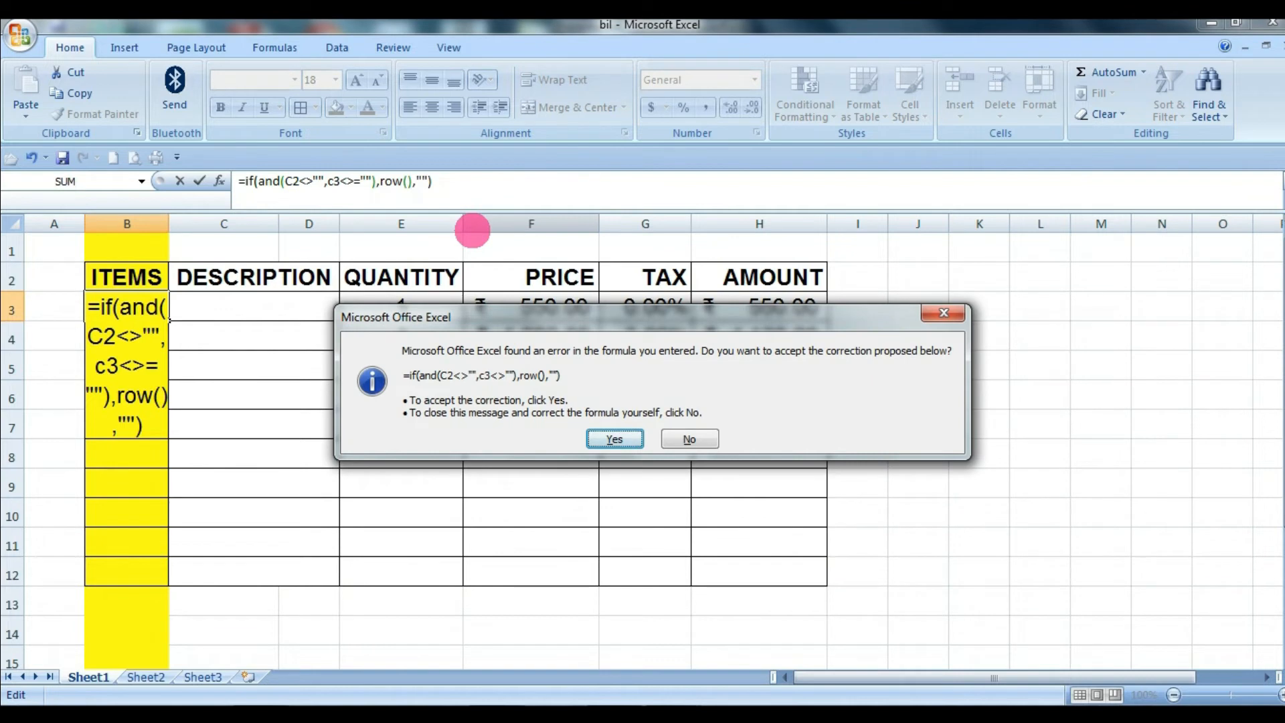
pyautogui.click(614, 439)
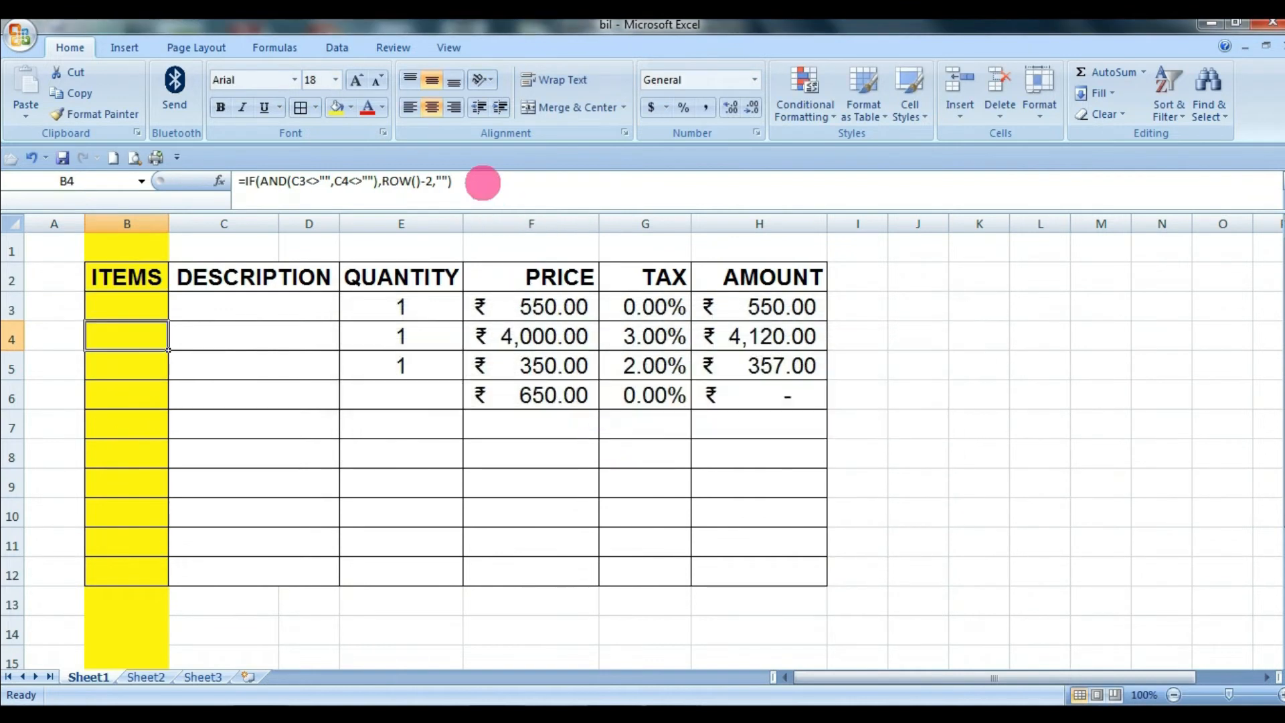
pyautogui.press('F2')
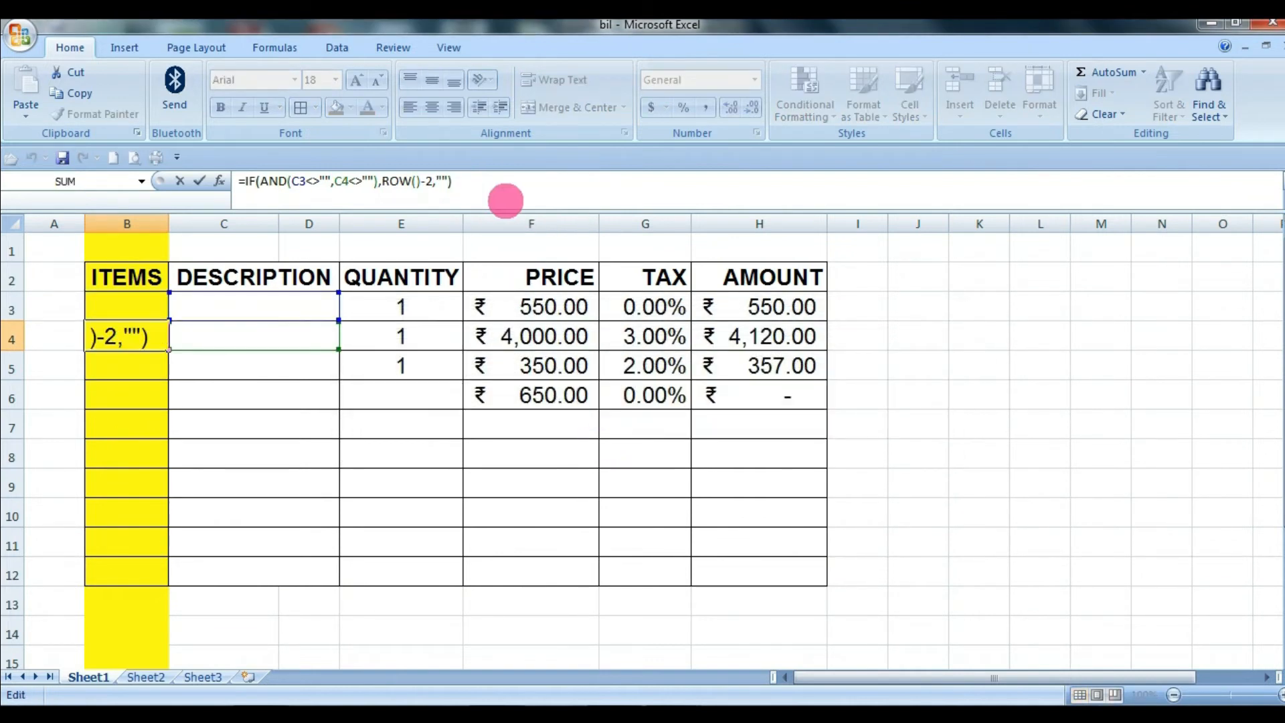
pyautogui.write(')')
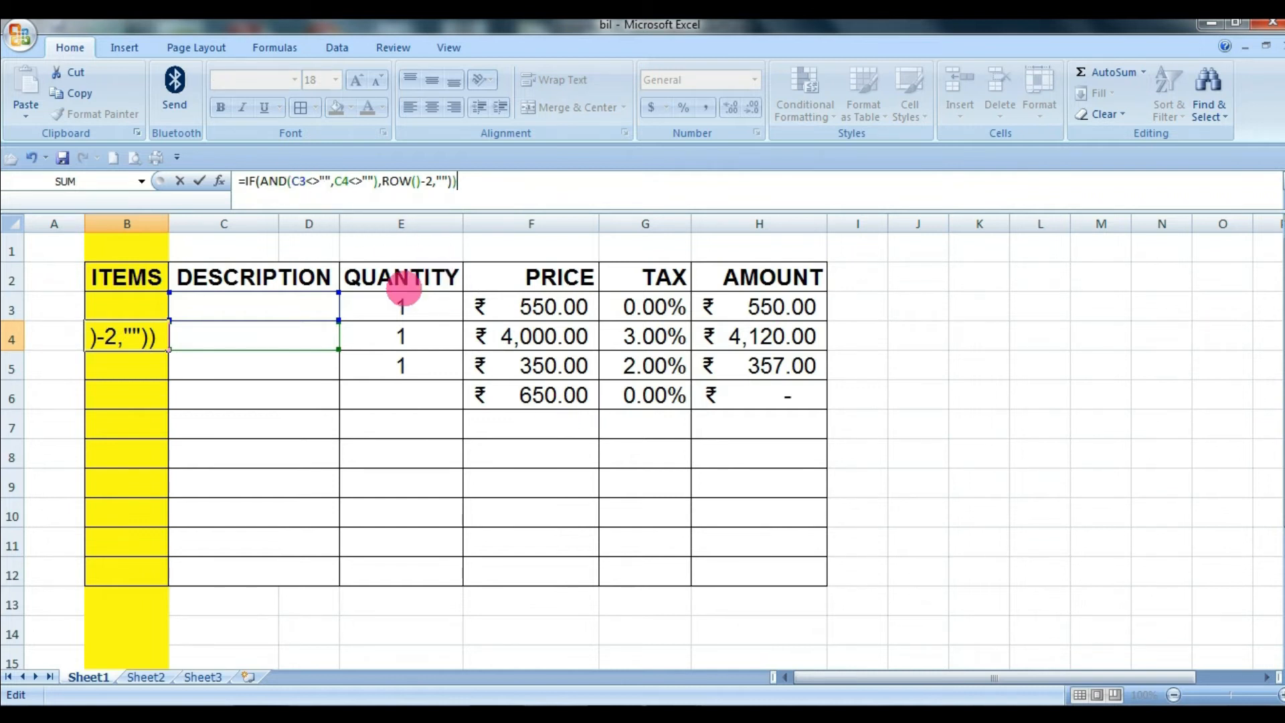
pyautogui.hotkey('shift', 'Return')
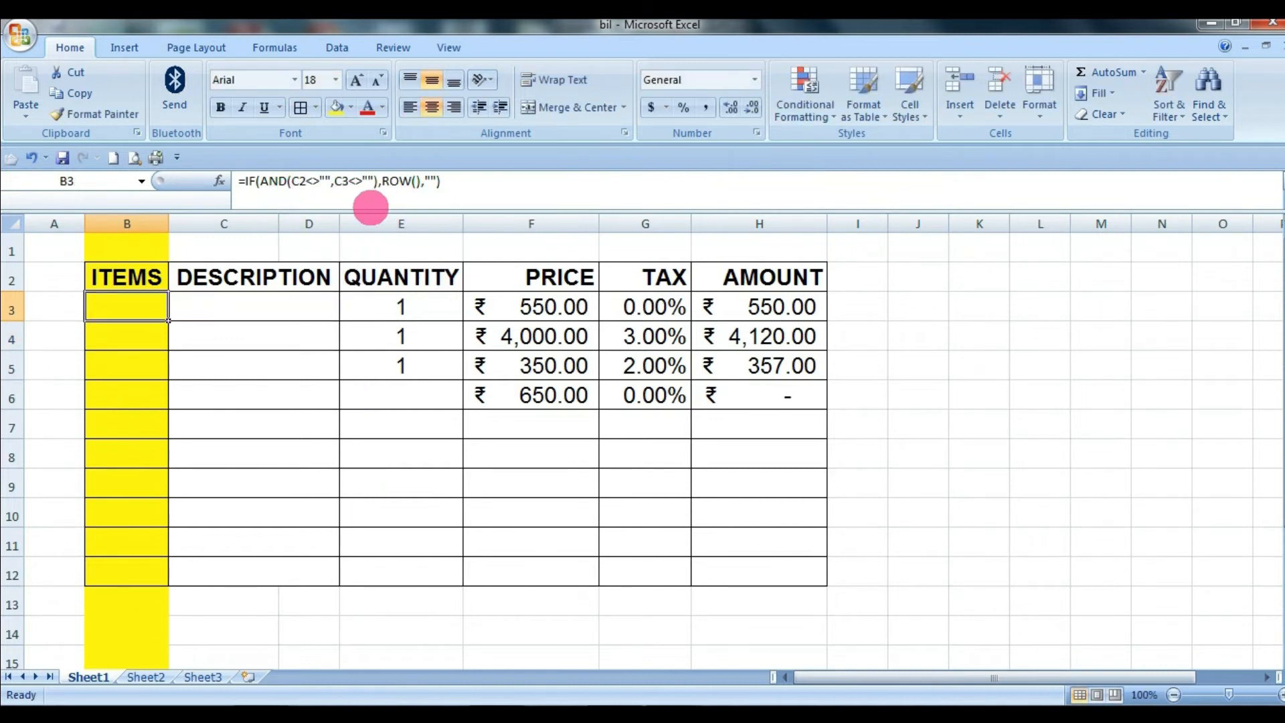
pyautogui.press('Return')
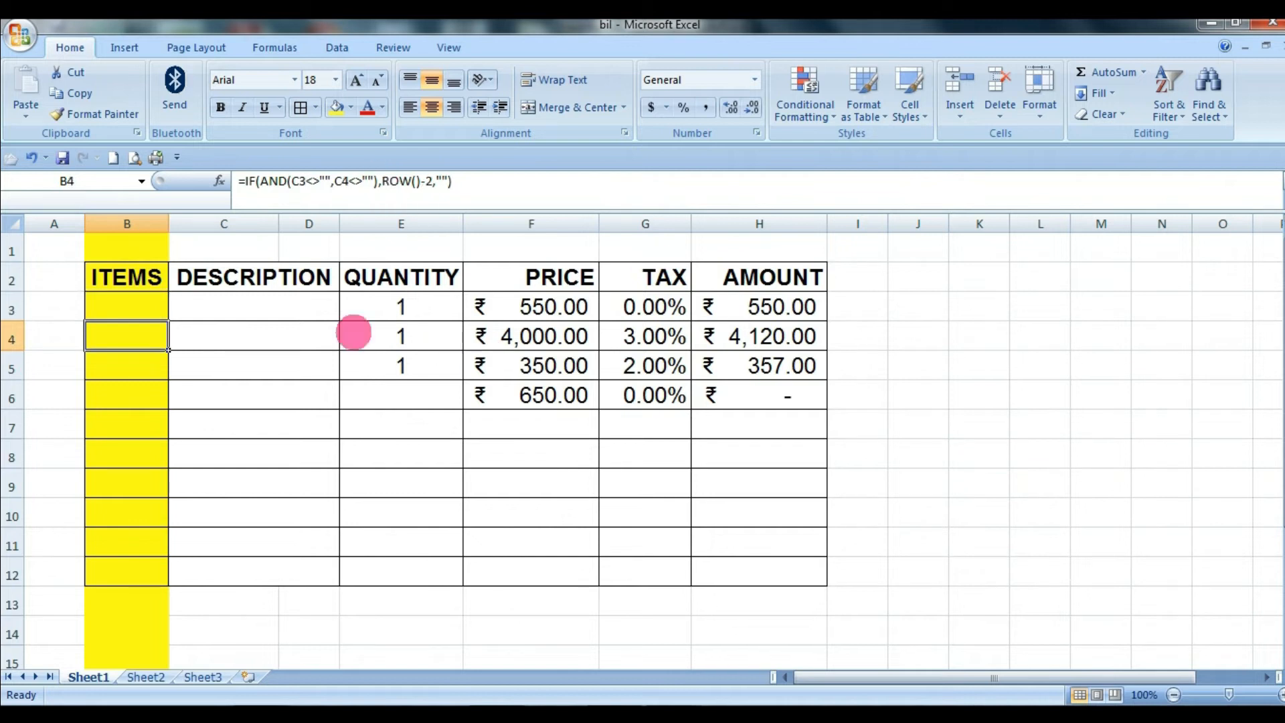
pyautogui.click(304, 305)
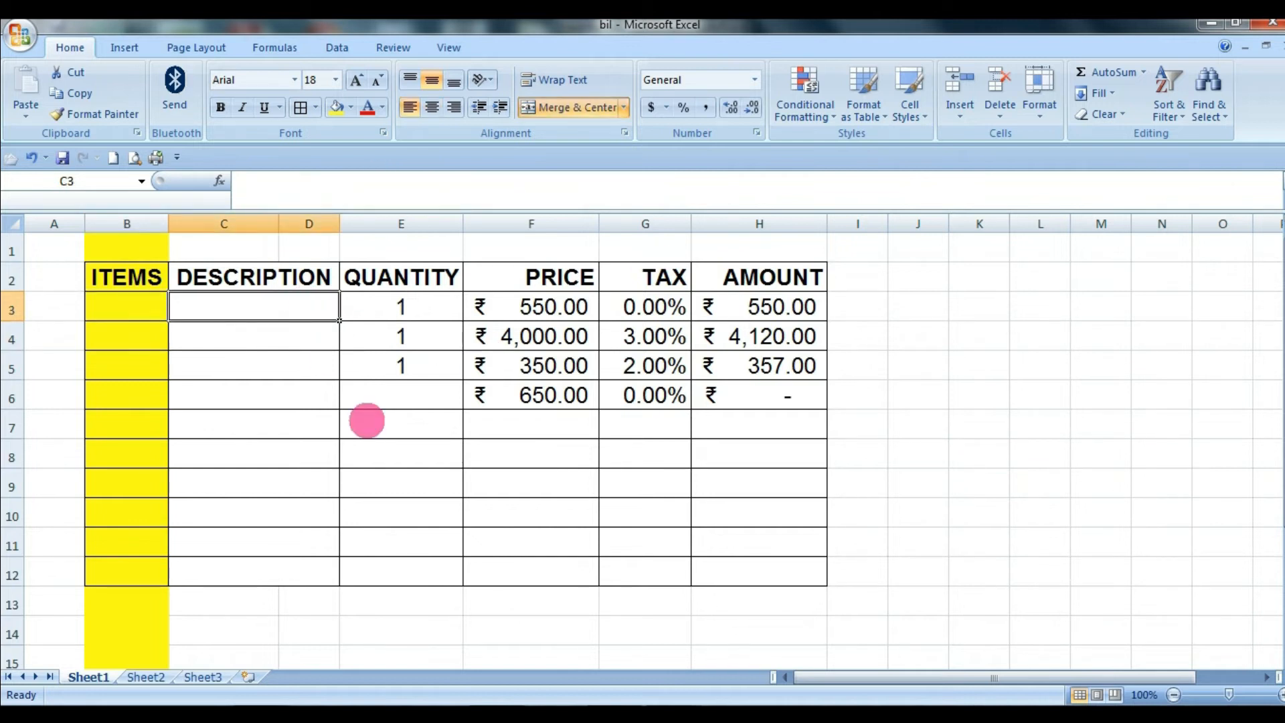
pyautogui.write('d')
pyautogui.press('Return')
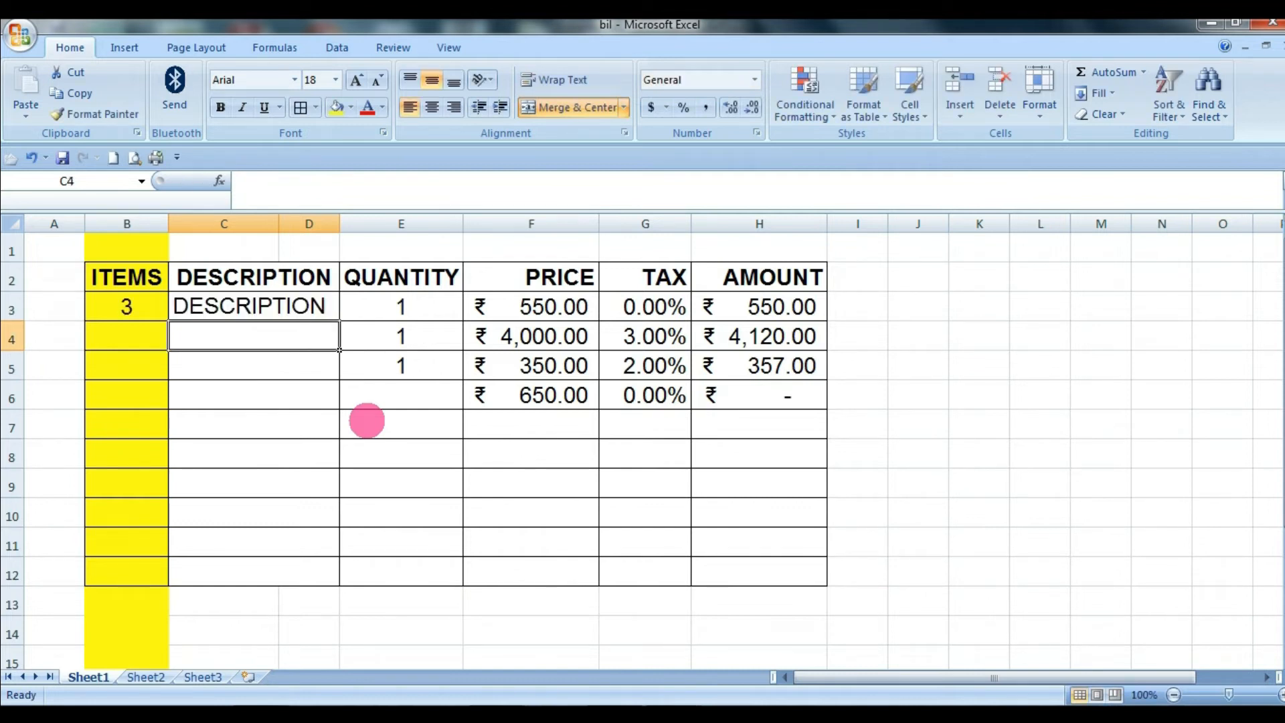
pyautogui.press('Up')
pyautogui.press('Delete')
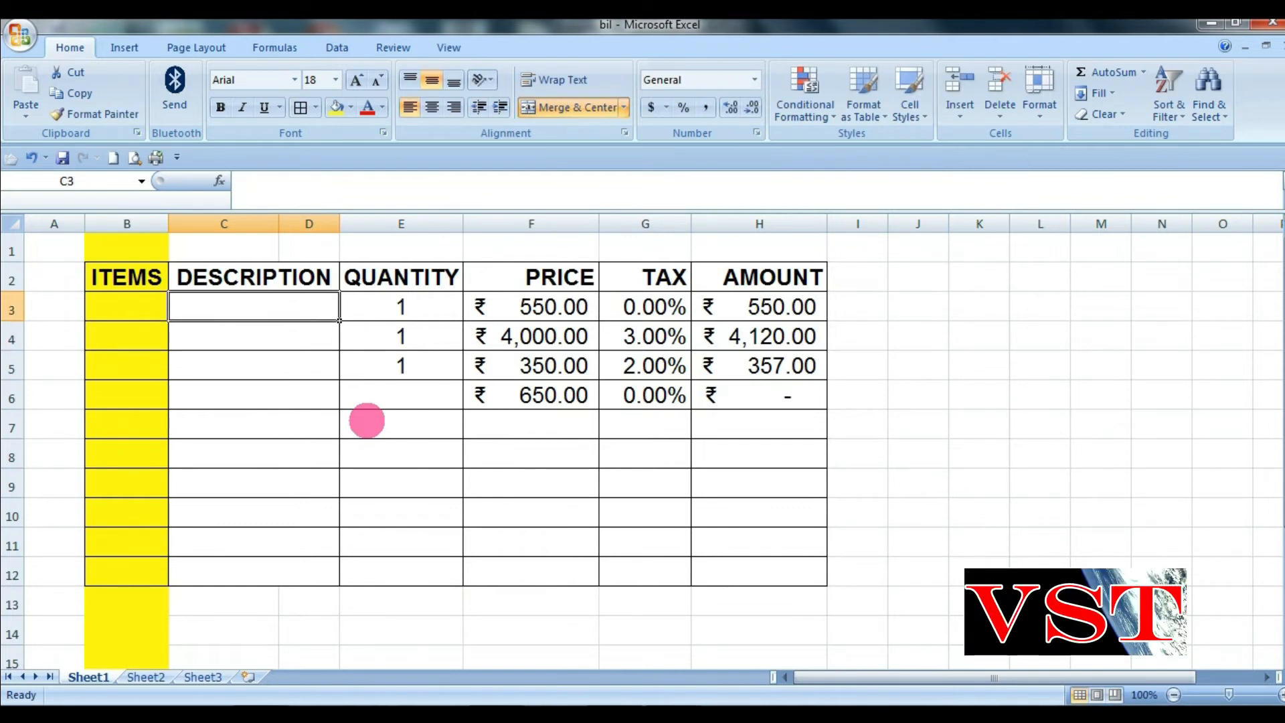
# Enter ram as the item description in cell C3 and select the numbering cell B3
pyautogui.write('ram')
pyautogui.press('Return')
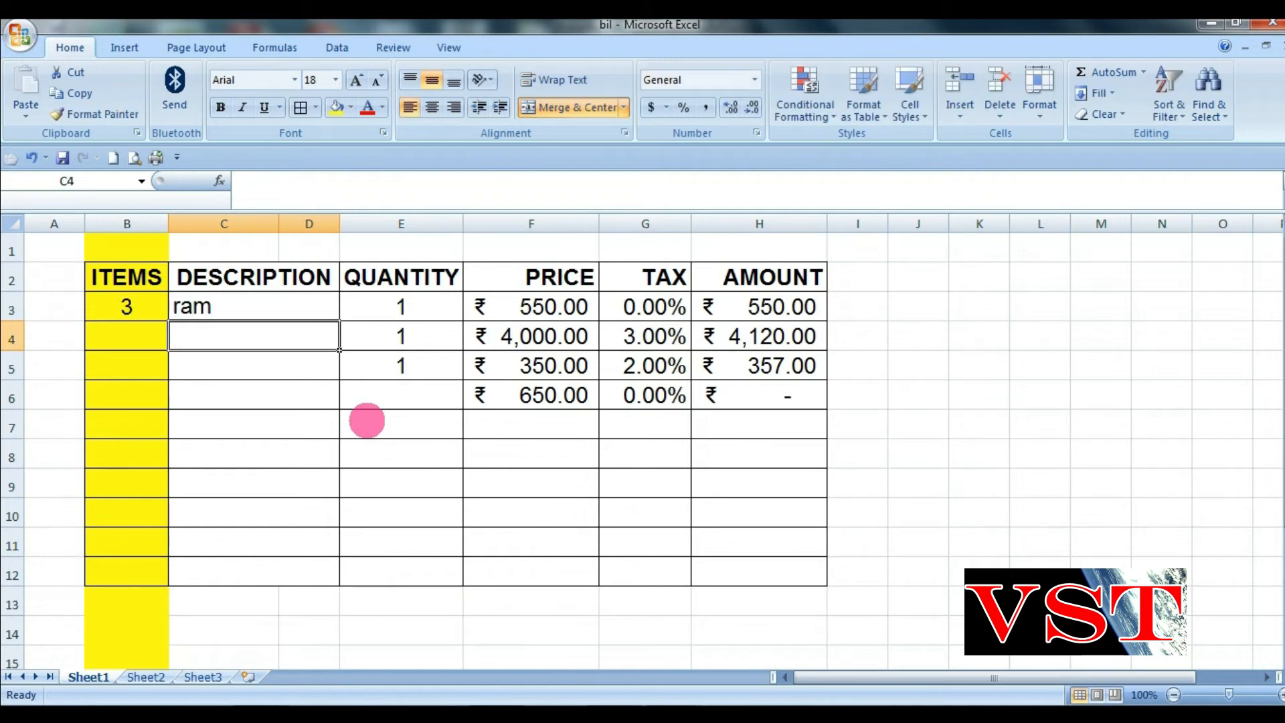
pyautogui.press('Up')
pyautogui.press('Left')
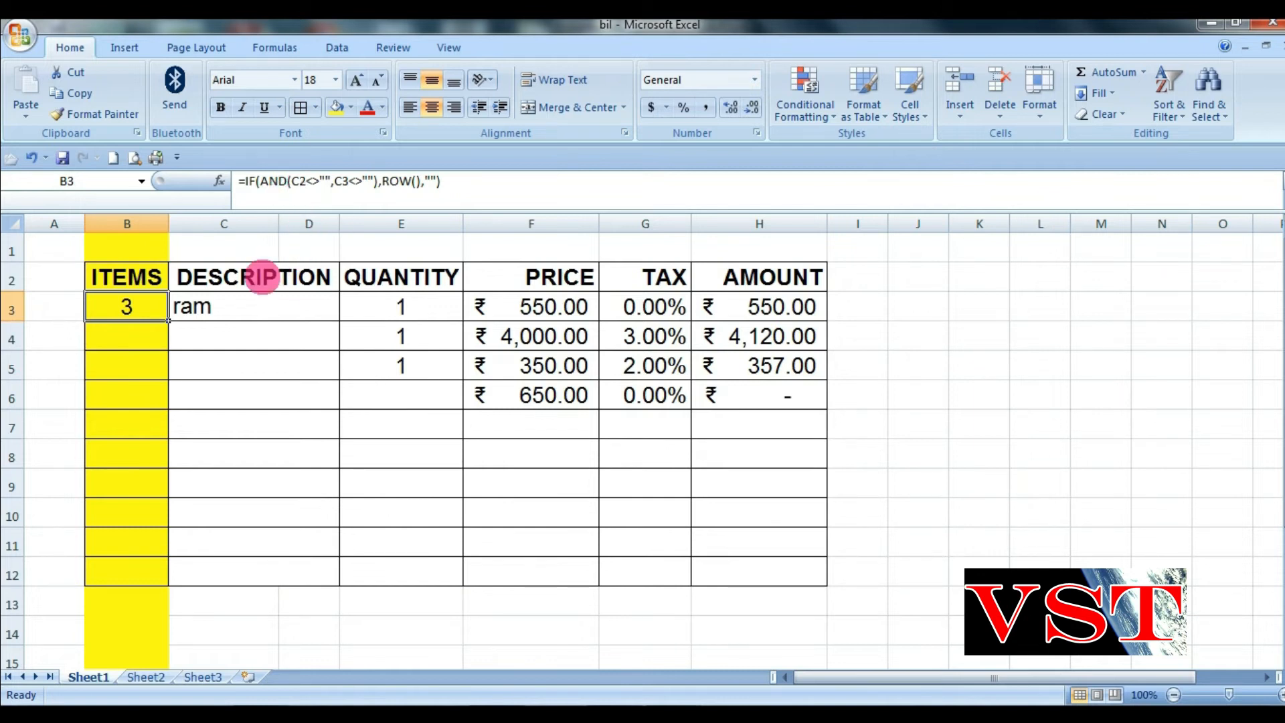
# Examine how the numbering formula in B3 depends on the DESCRIPTION header in C2 and the item description in C3
pyautogui.click(263, 279)
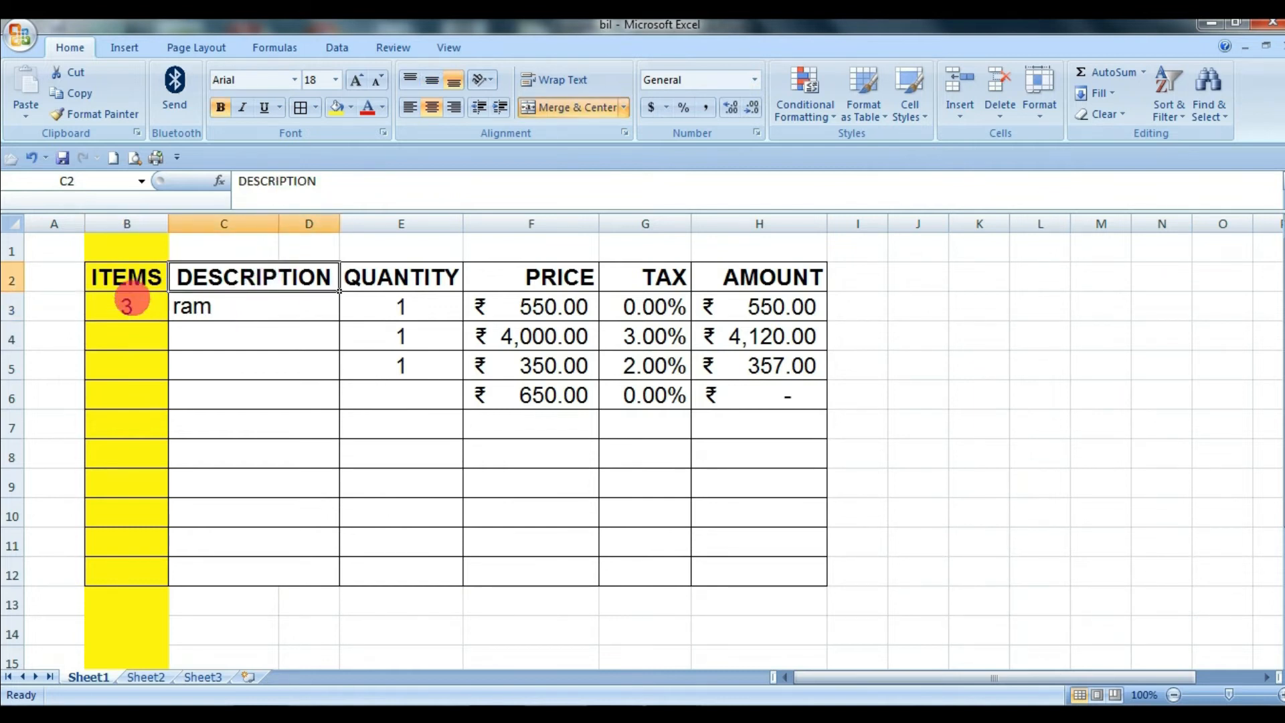
pyautogui.click(126, 300)
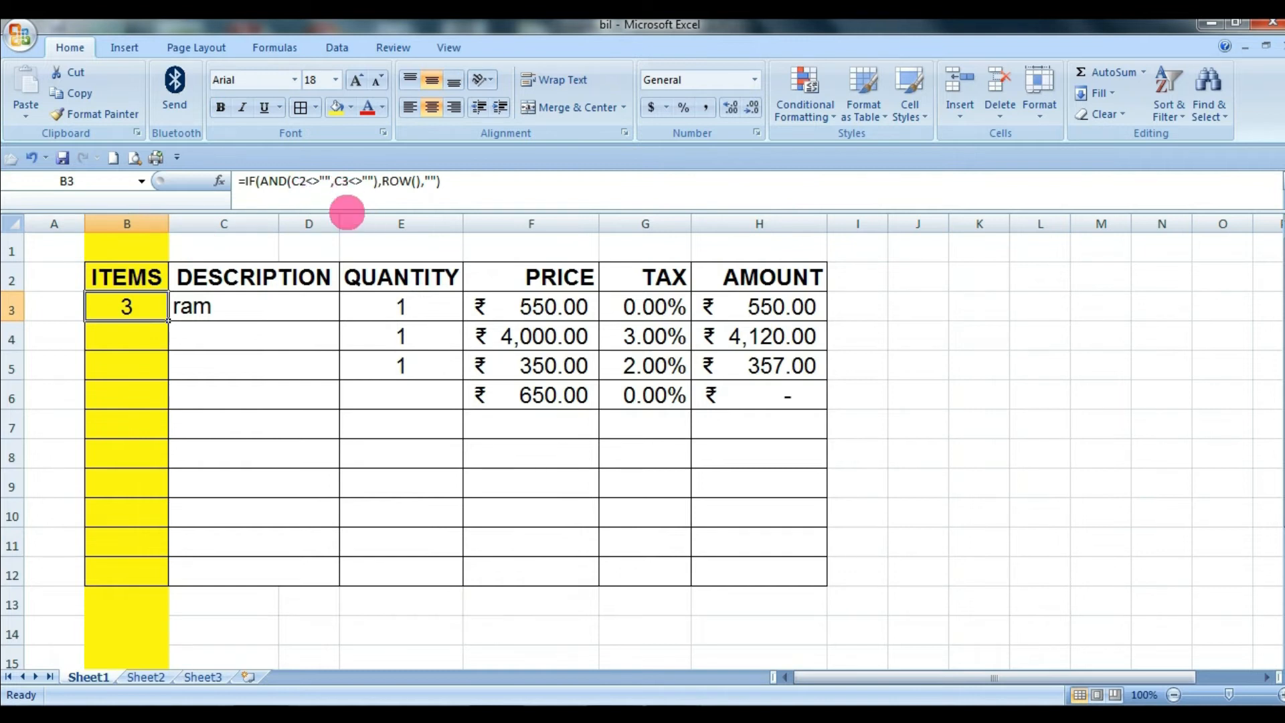
pyautogui.click(257, 277)
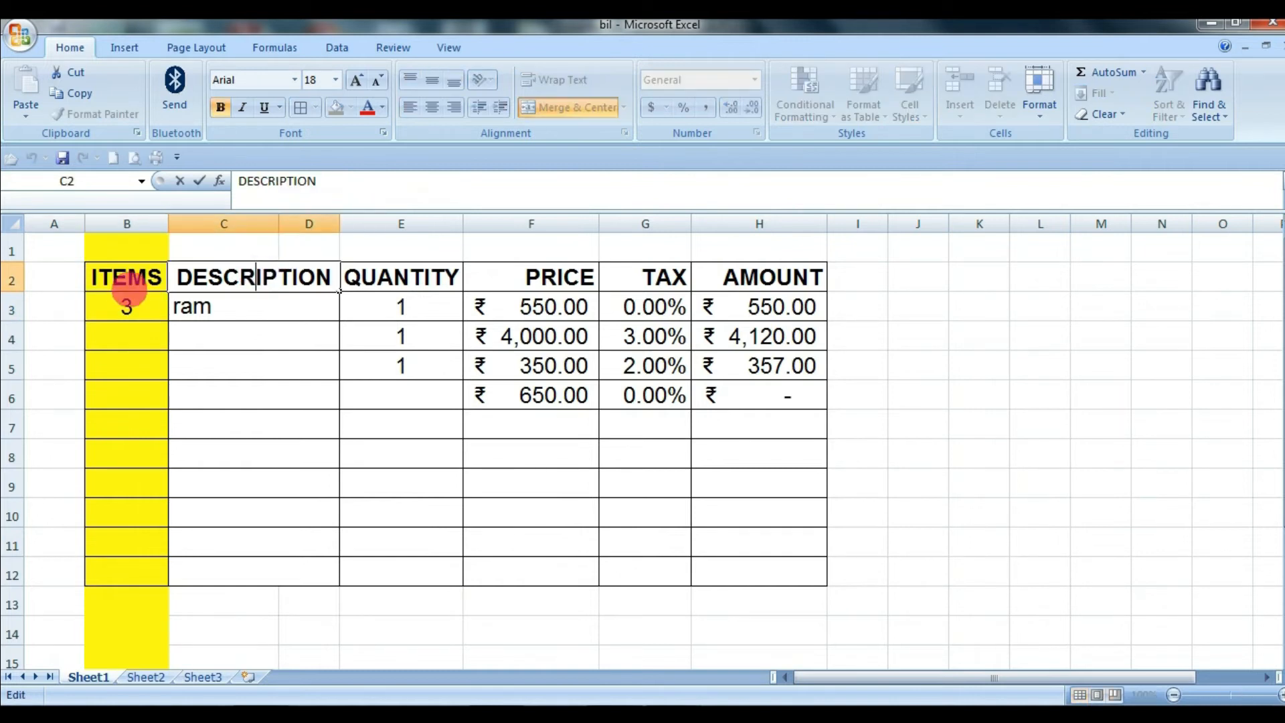
pyautogui.doubleClick(273, 290)
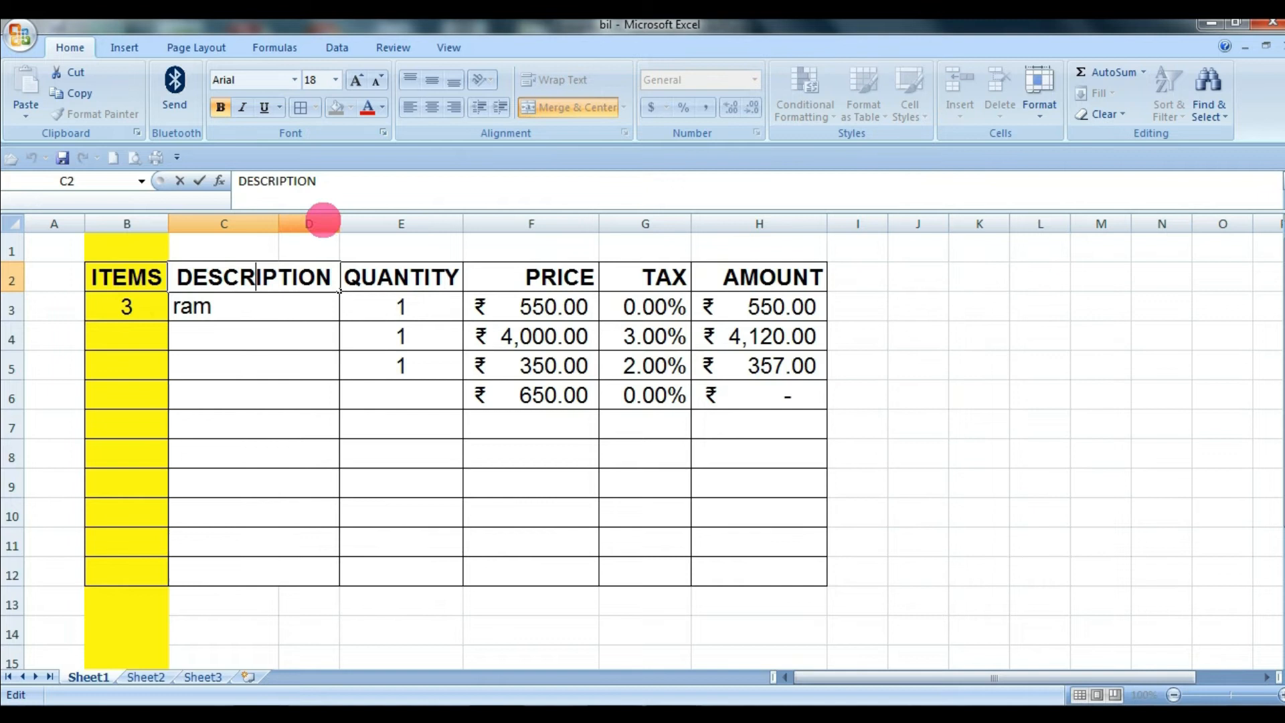
pyautogui.click(179, 310)
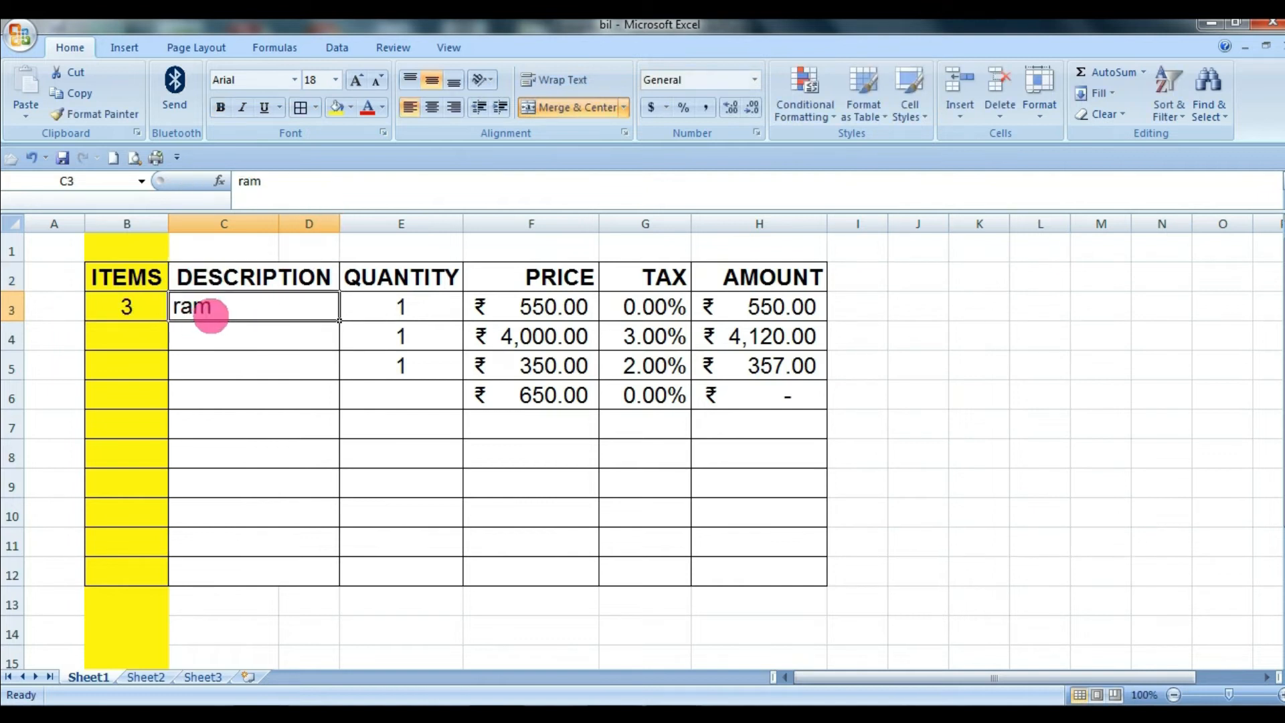
pyautogui.click(224, 276)
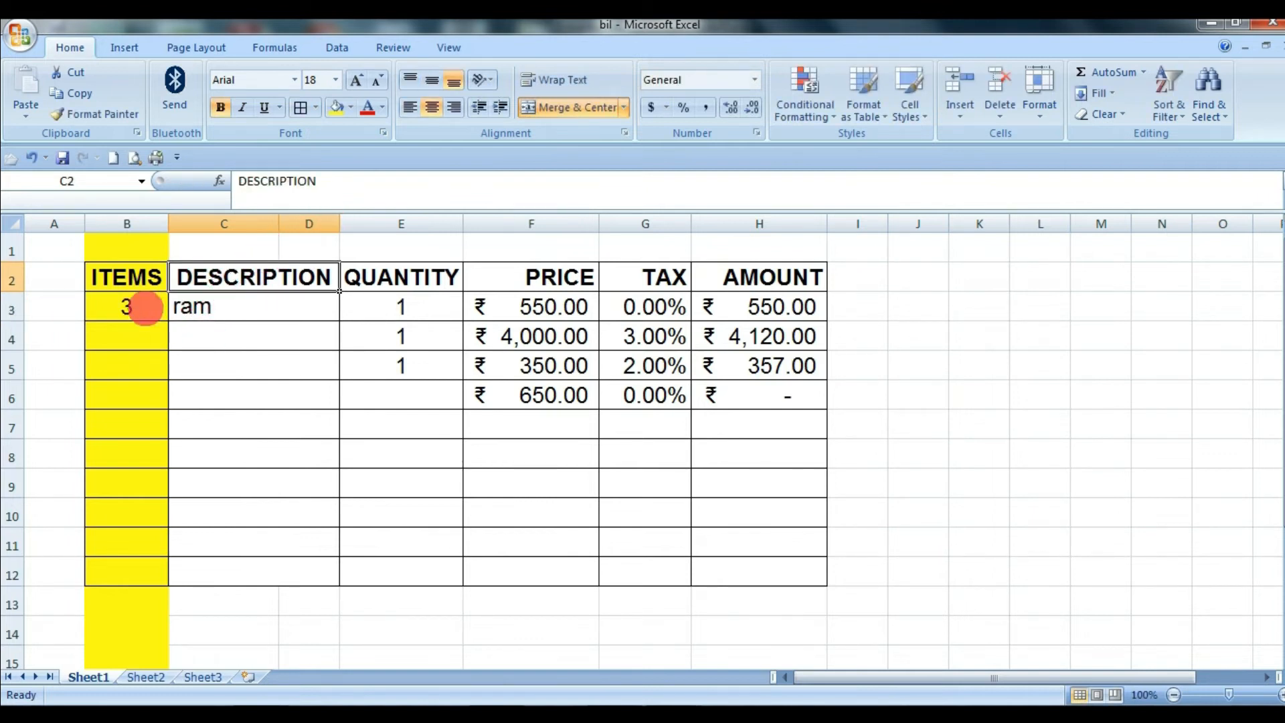
pyautogui.click(132, 305)
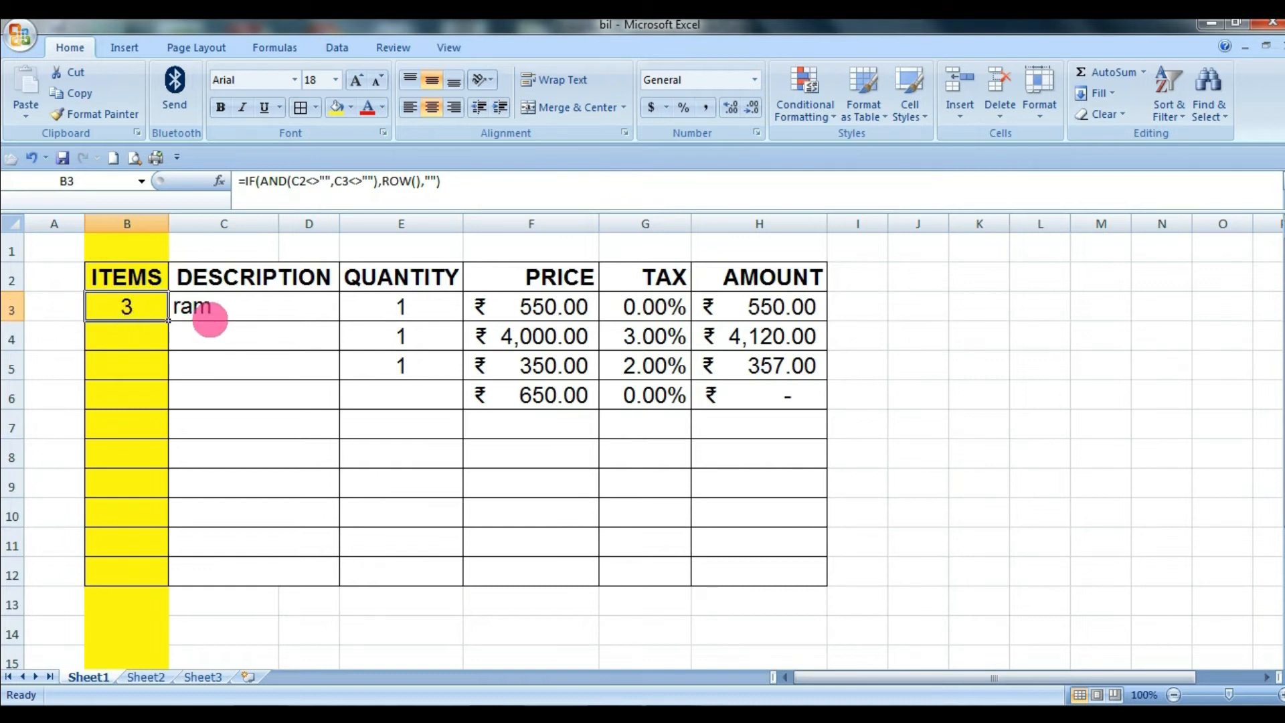
# Clear the item description in C3 and check the numbering formula in B3 against the empty cell
pyautogui.doubleClick(228, 309)
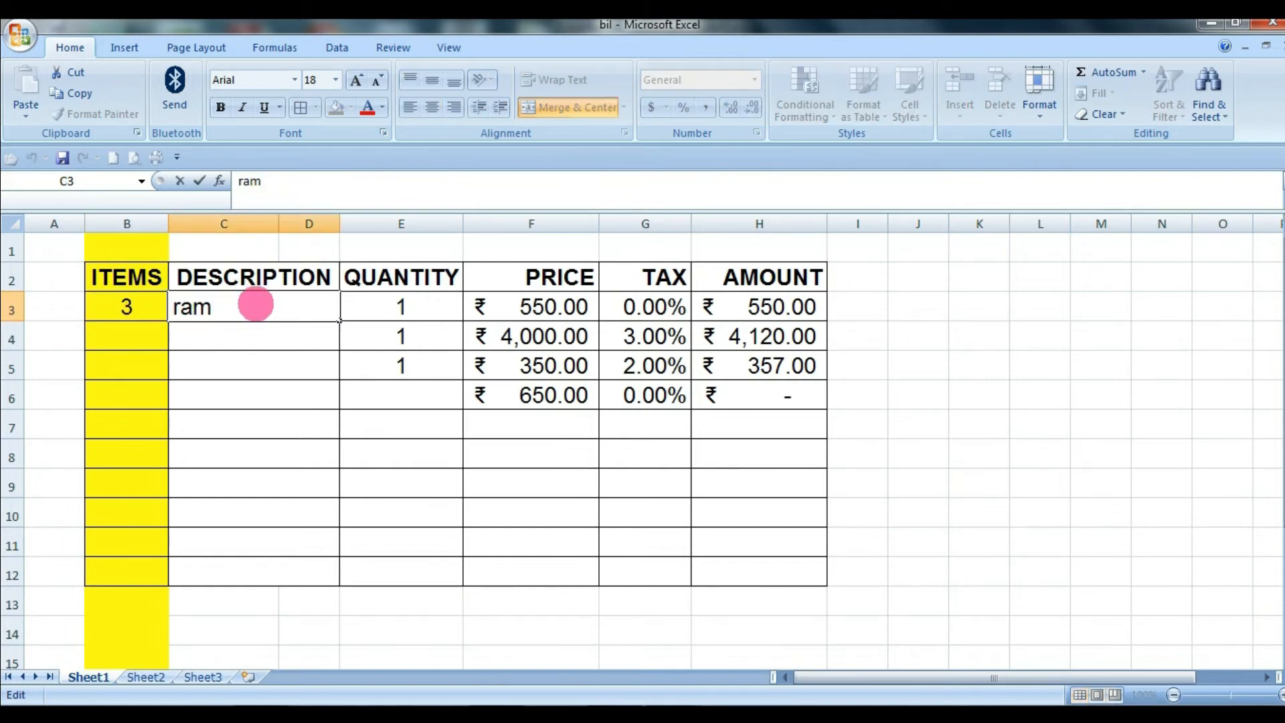
pyautogui.moveTo(255, 299); pyautogui.dragTo(173, 294)
pyautogui.press('BackSpace')
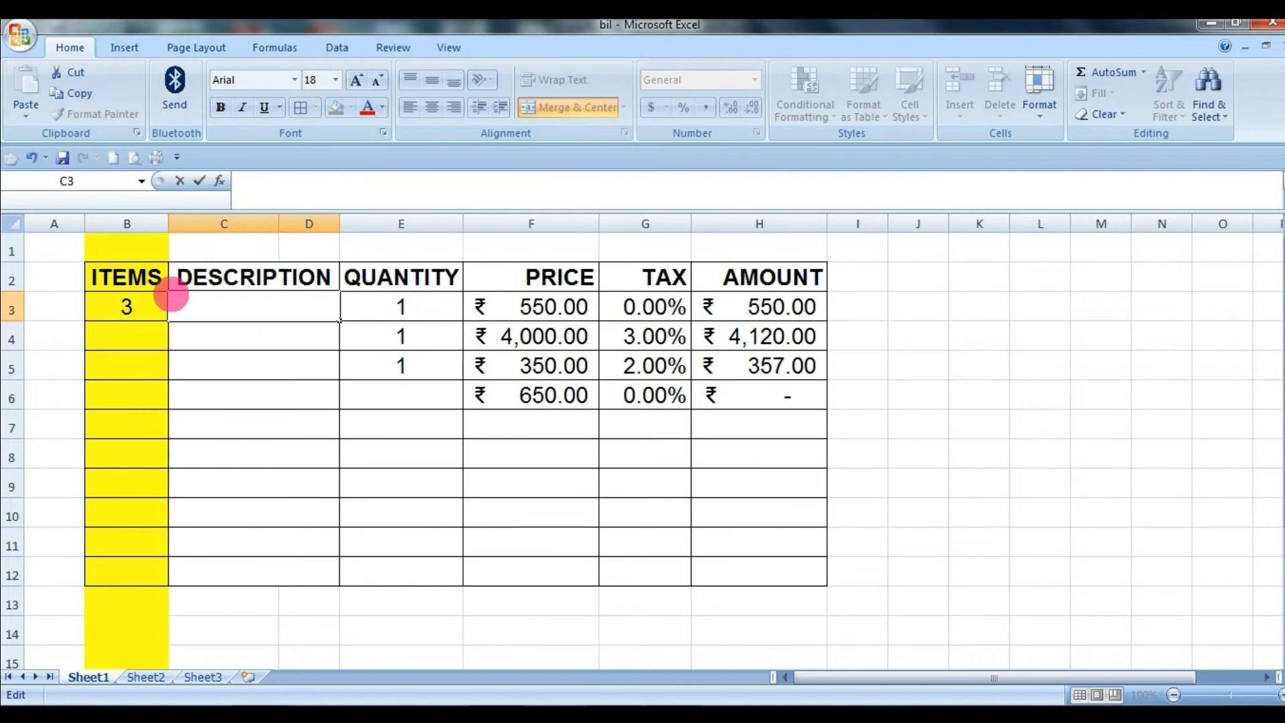
pyautogui.press('Return')
pyautogui.click(142, 310)
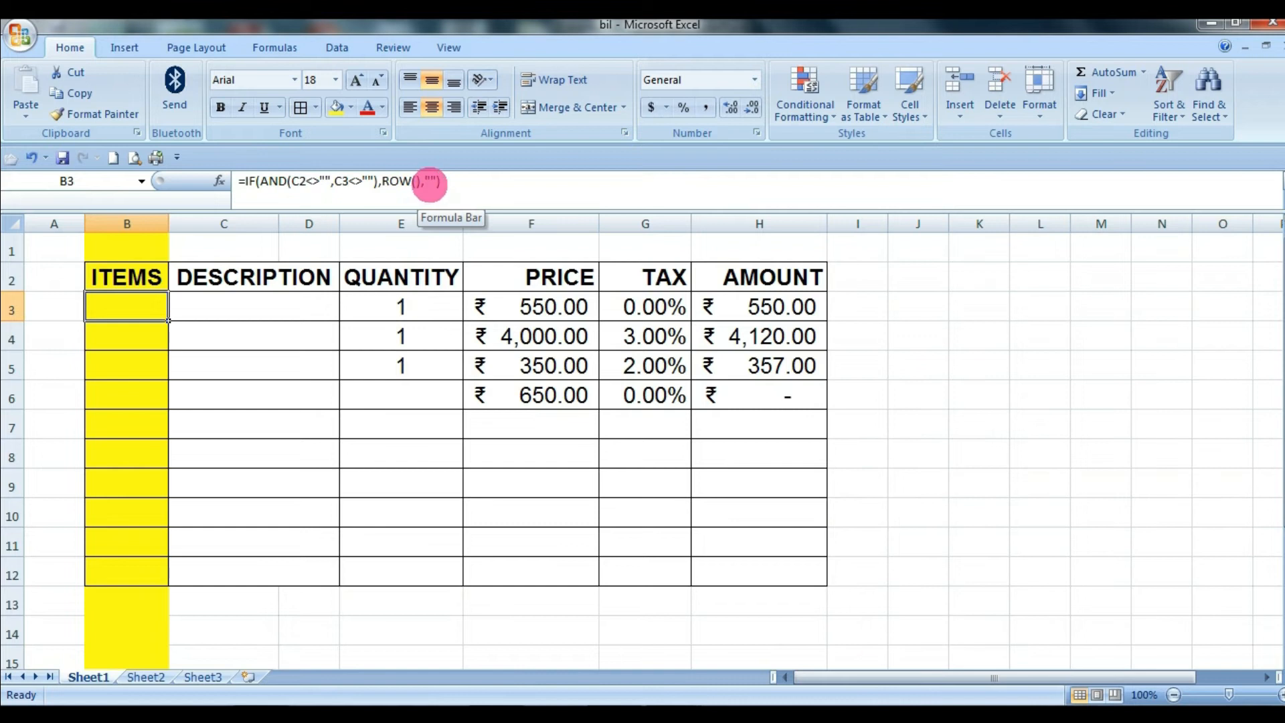
# Enter Ram as the item description in C3 and check the numbering cell B3
pyautogui.click(258, 301)
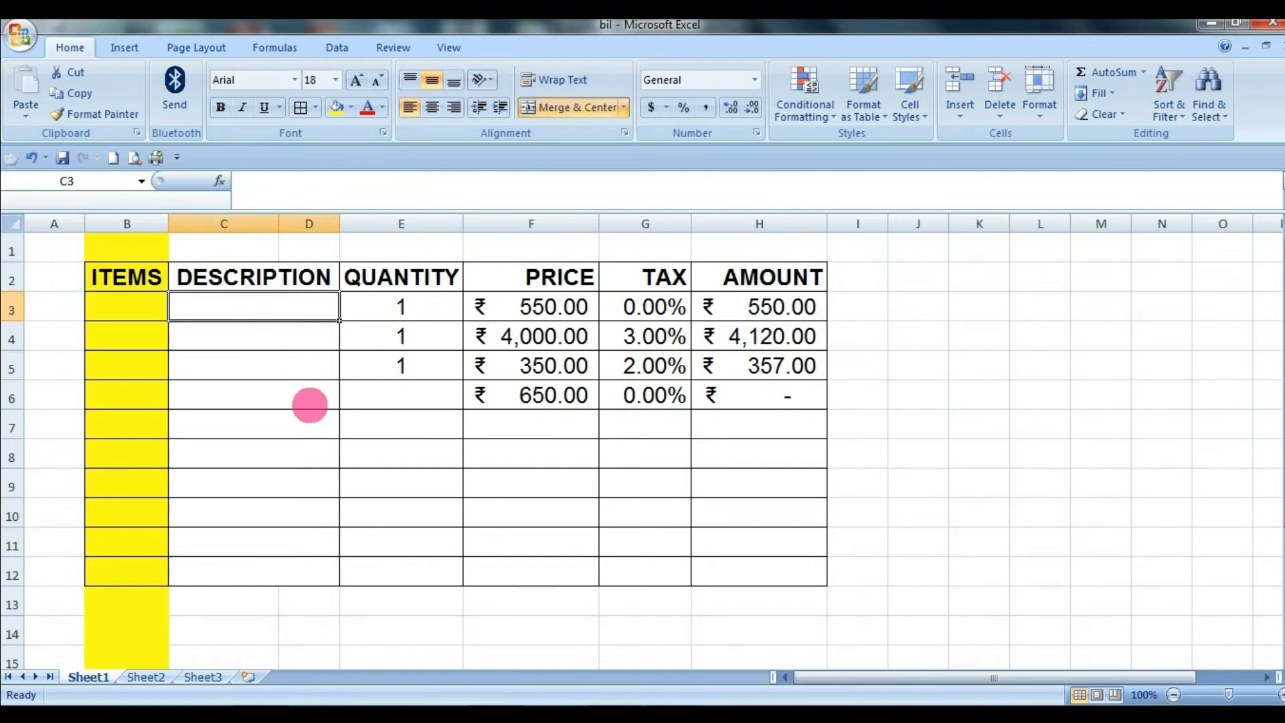
pyautogui.write('R')
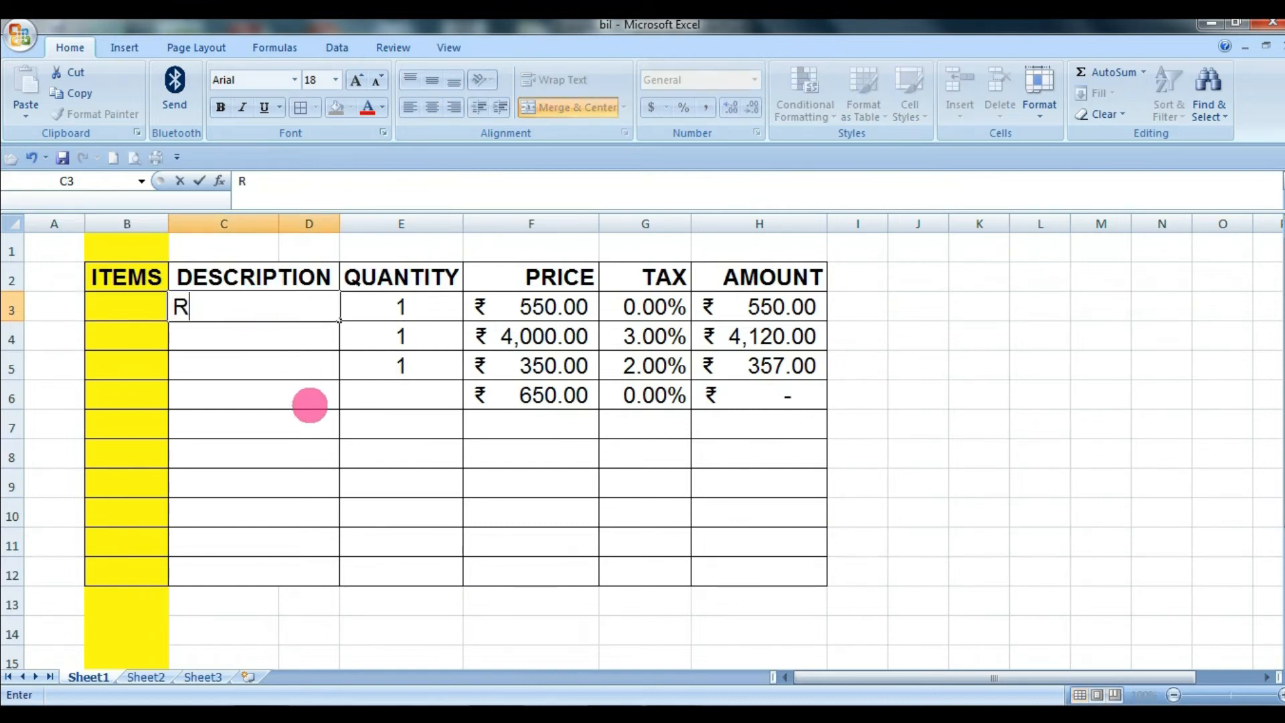
pyautogui.write('am')
pyautogui.press('Return')
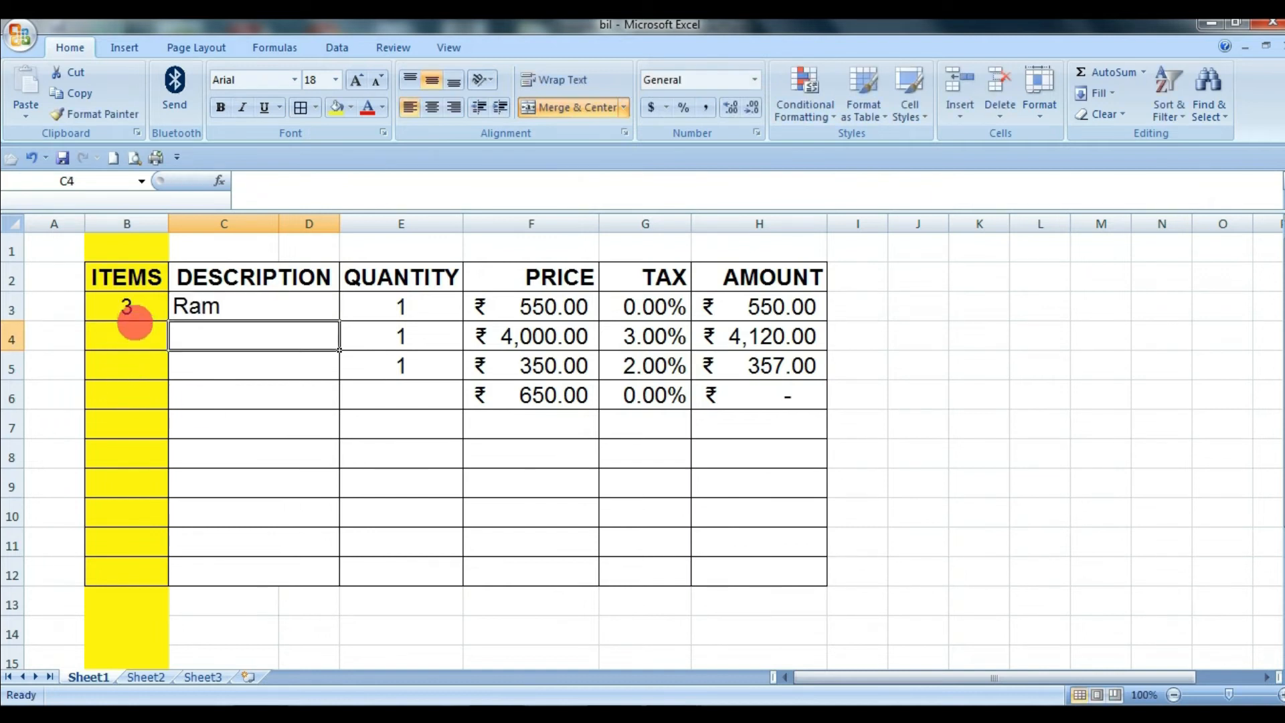
pyautogui.click(133, 312)
pyautogui.click(305, 443)
pyautogui.click(138, 307)
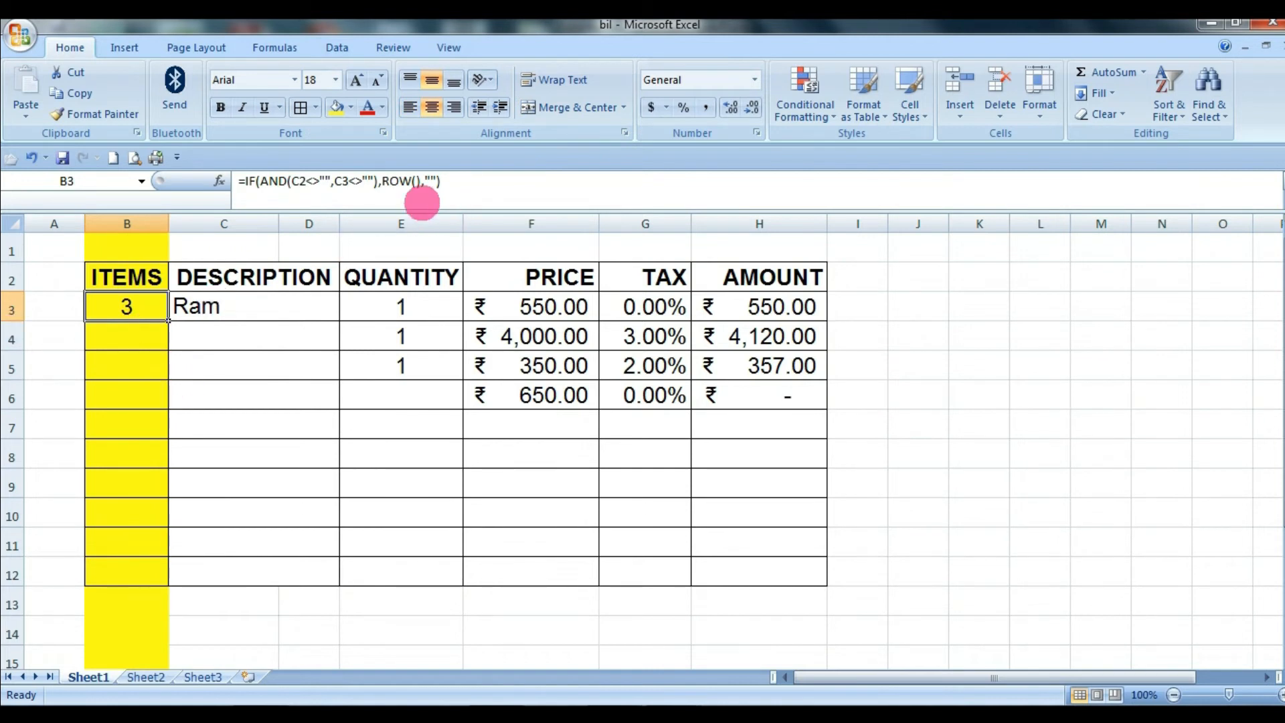
pyautogui.click(416, 181)
pyautogui.click(353, 339)
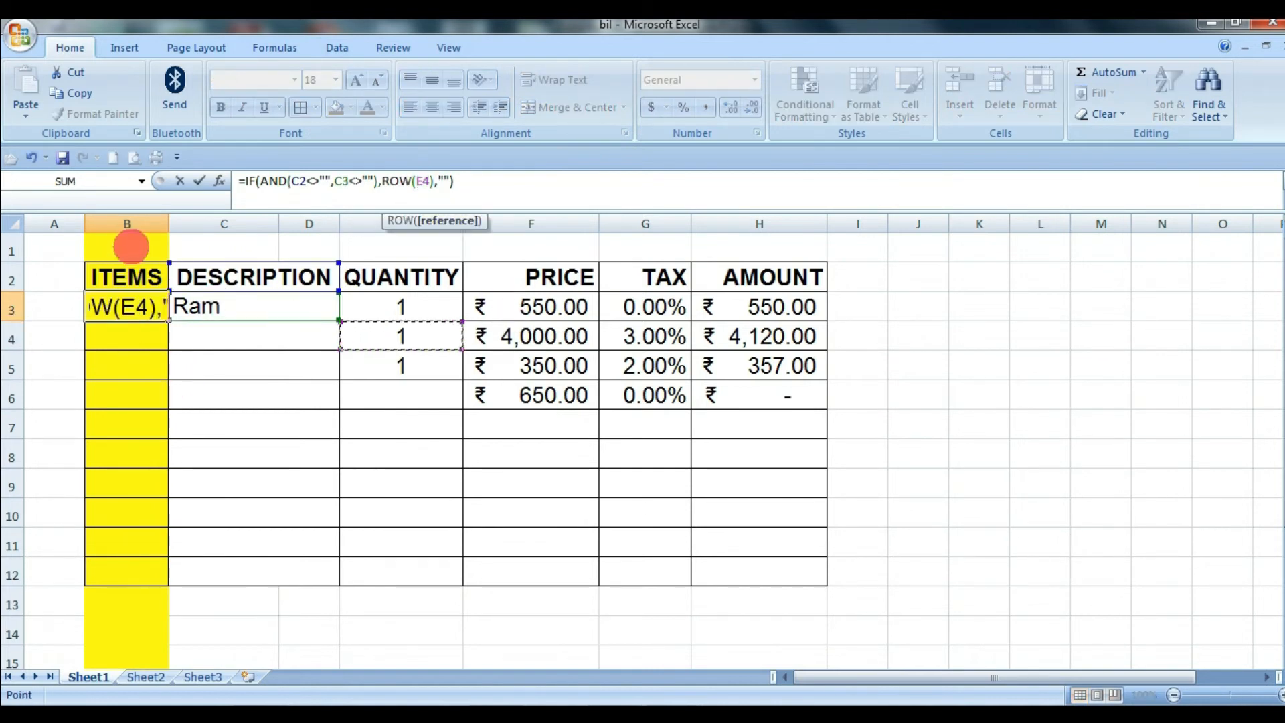
pyautogui.press('Escape')
pyautogui.click(301, 422)
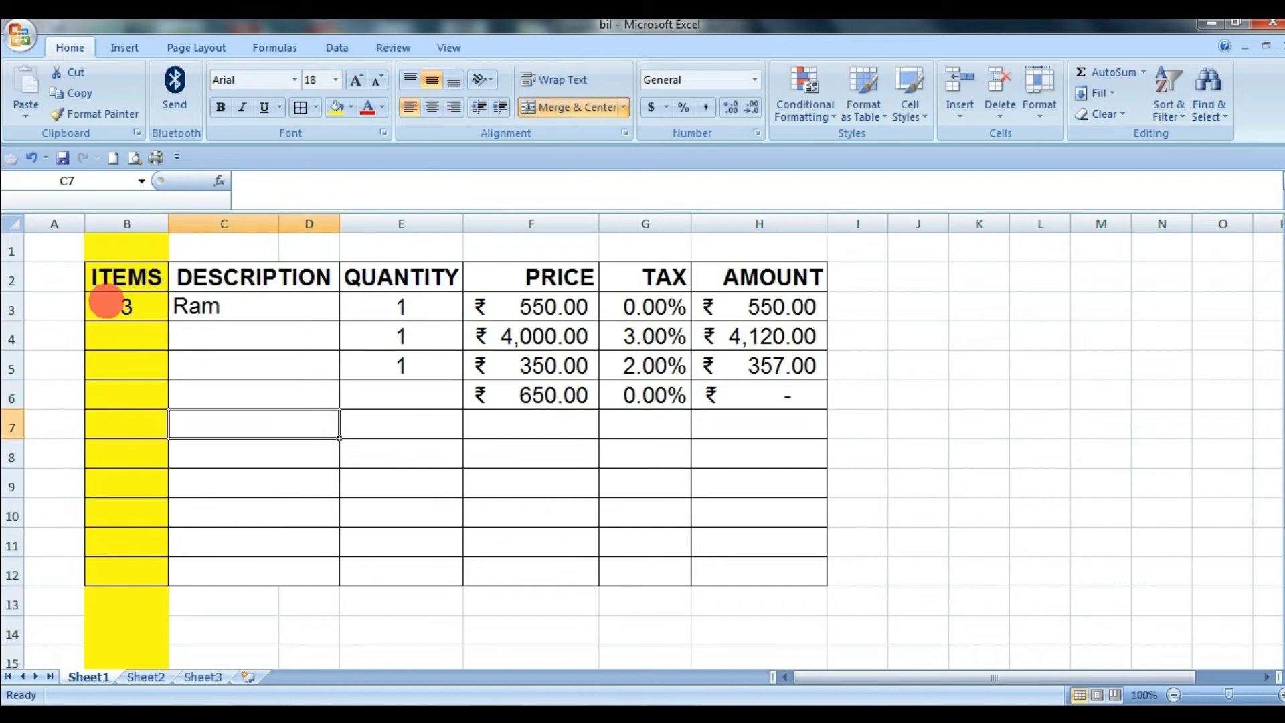
# Change the true value in the B3 numbering formula to ROW()-2
pyautogui.click(105, 301)
pyautogui.click(423, 181)
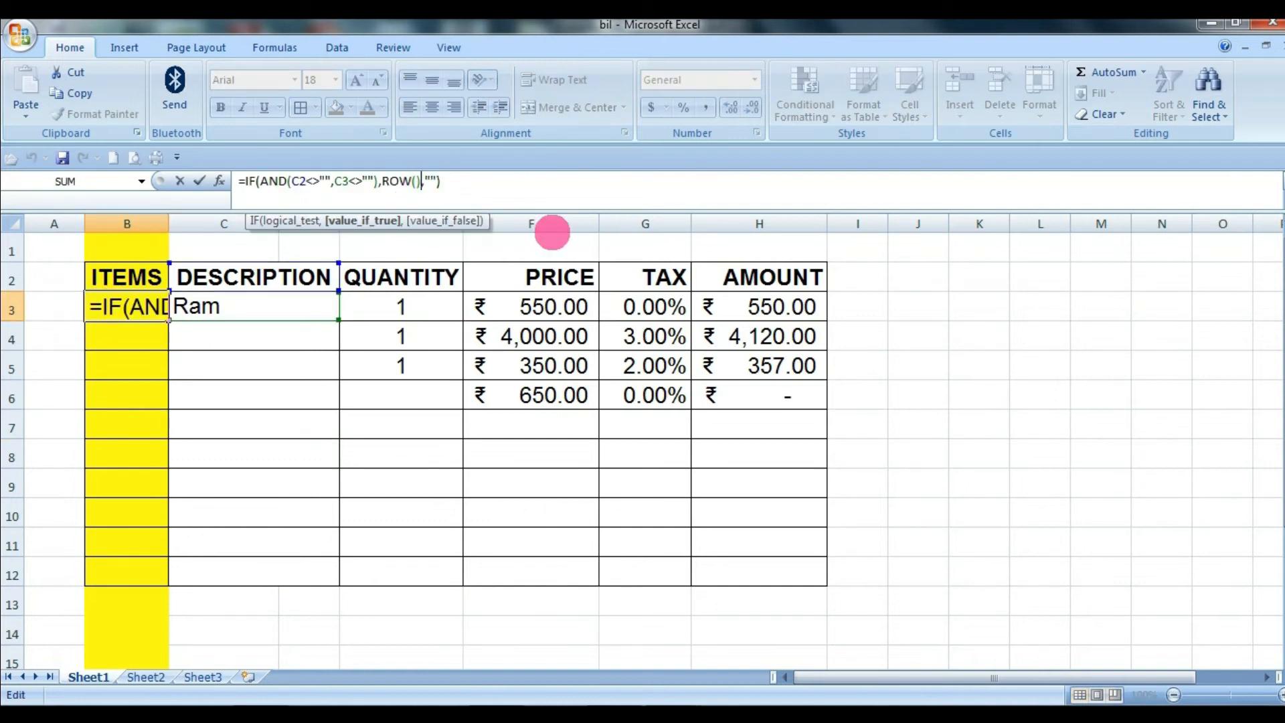
pyautogui.write('-2')
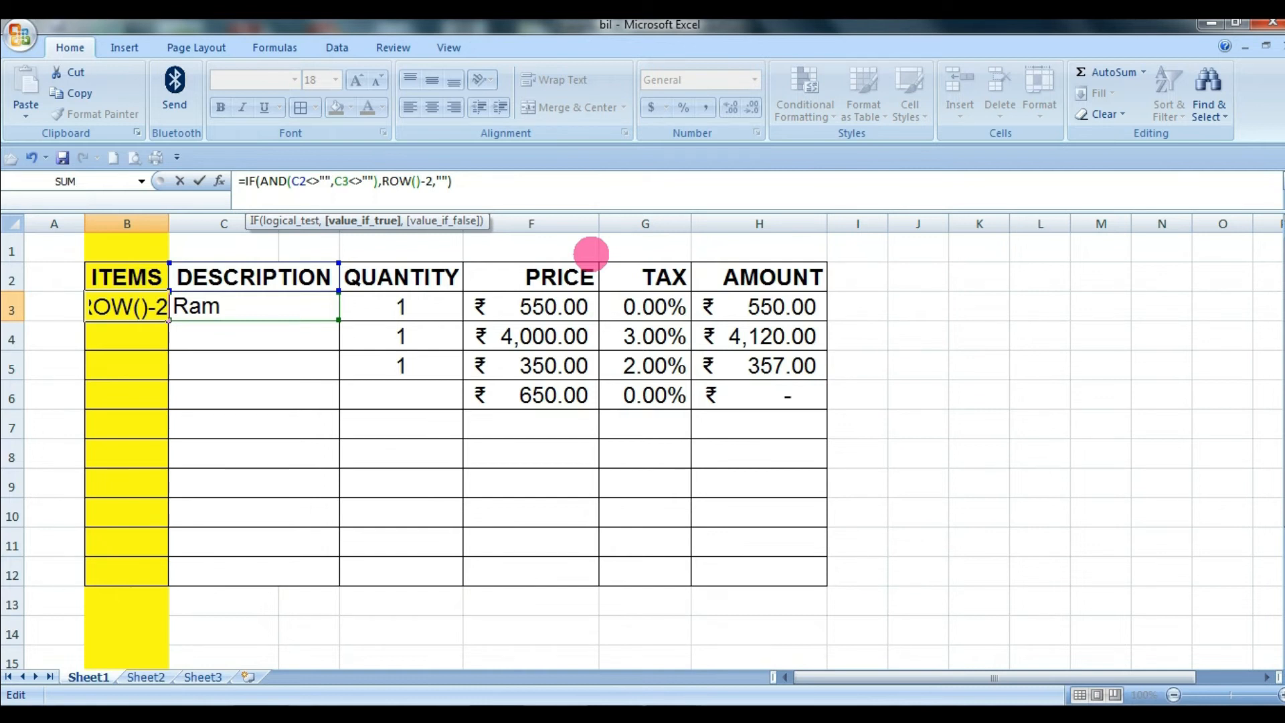
pyautogui.press('Return')
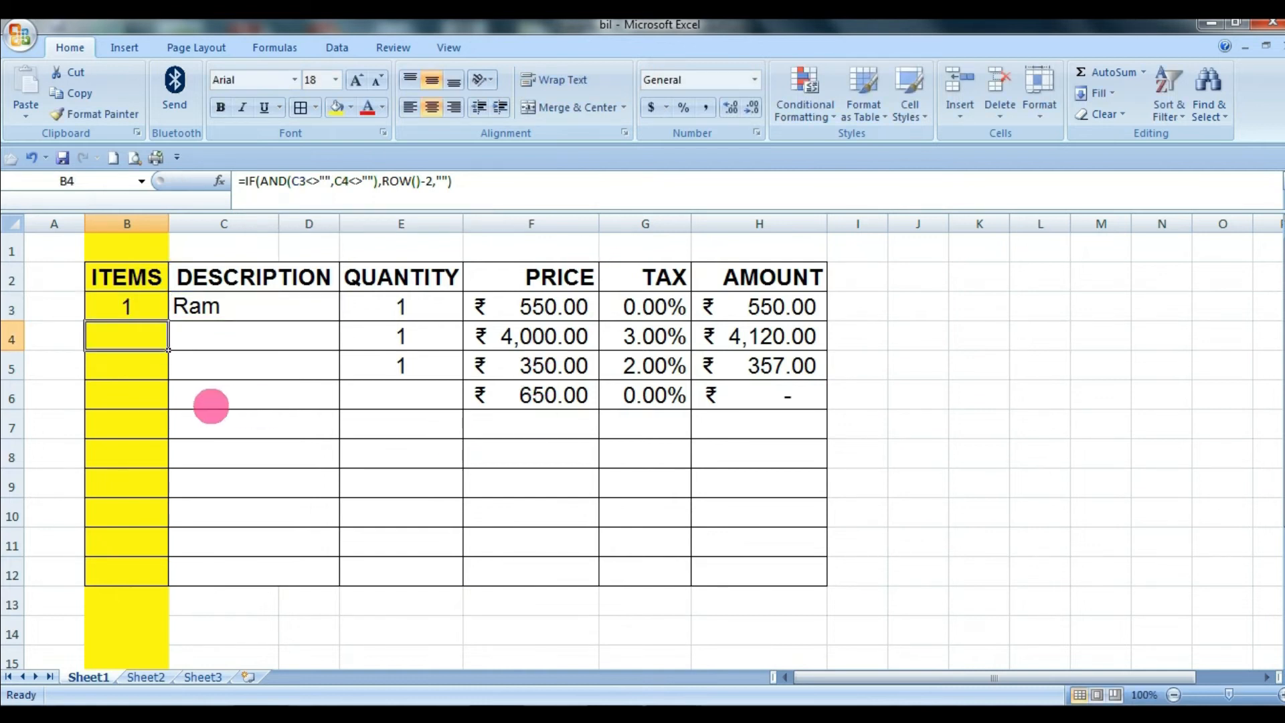
pyautogui.click(230, 338)
# Copy the B3 numbering formula down the ITEMS column through B12 and reselect B3
pyautogui.click(119, 316)
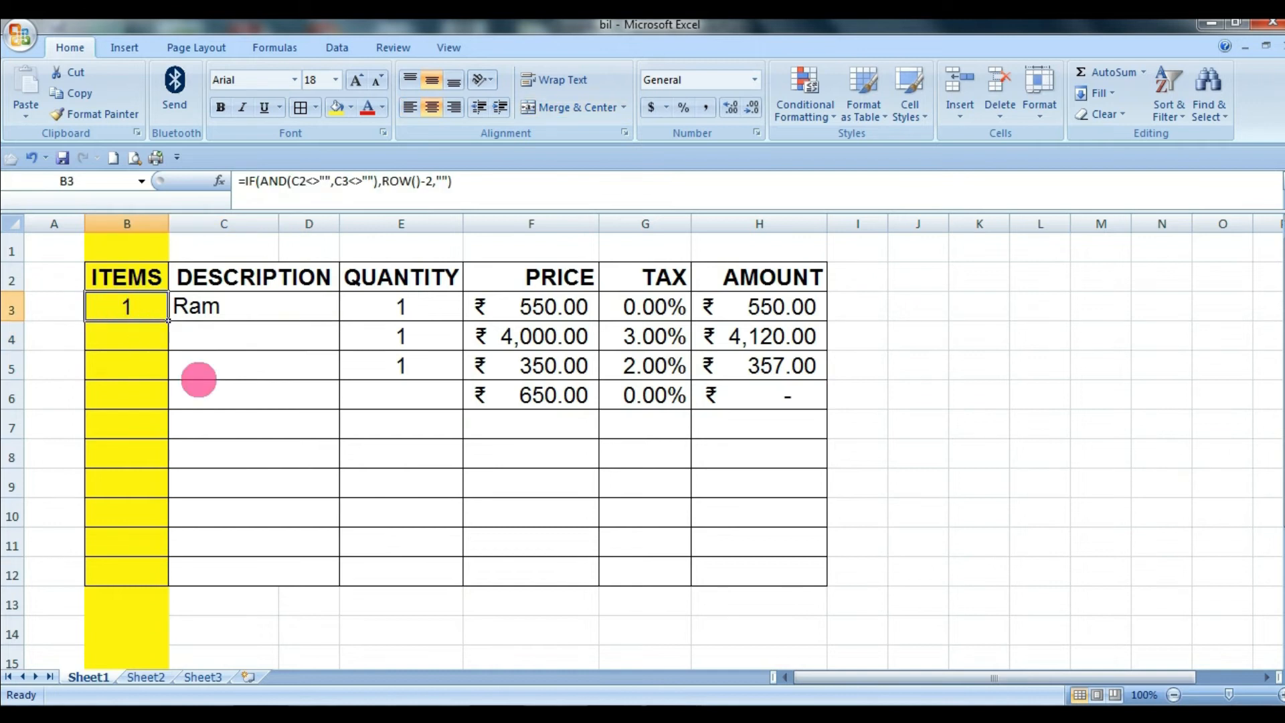
pyautogui.hotkey('ctrl', 'c')
pyautogui.moveTo(127, 307); pyautogui.dragTo(127, 571)
pyautogui.press('Return')
pyautogui.click(246, 341)
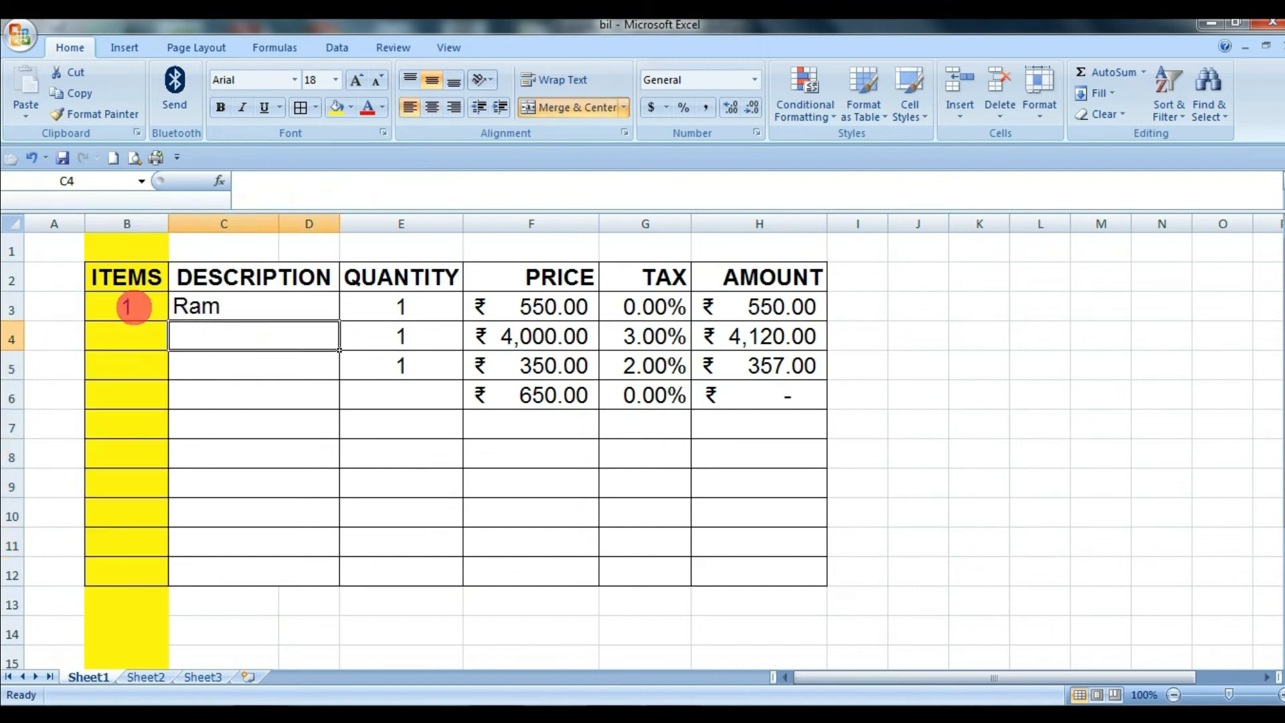
pyautogui.click(134, 306)
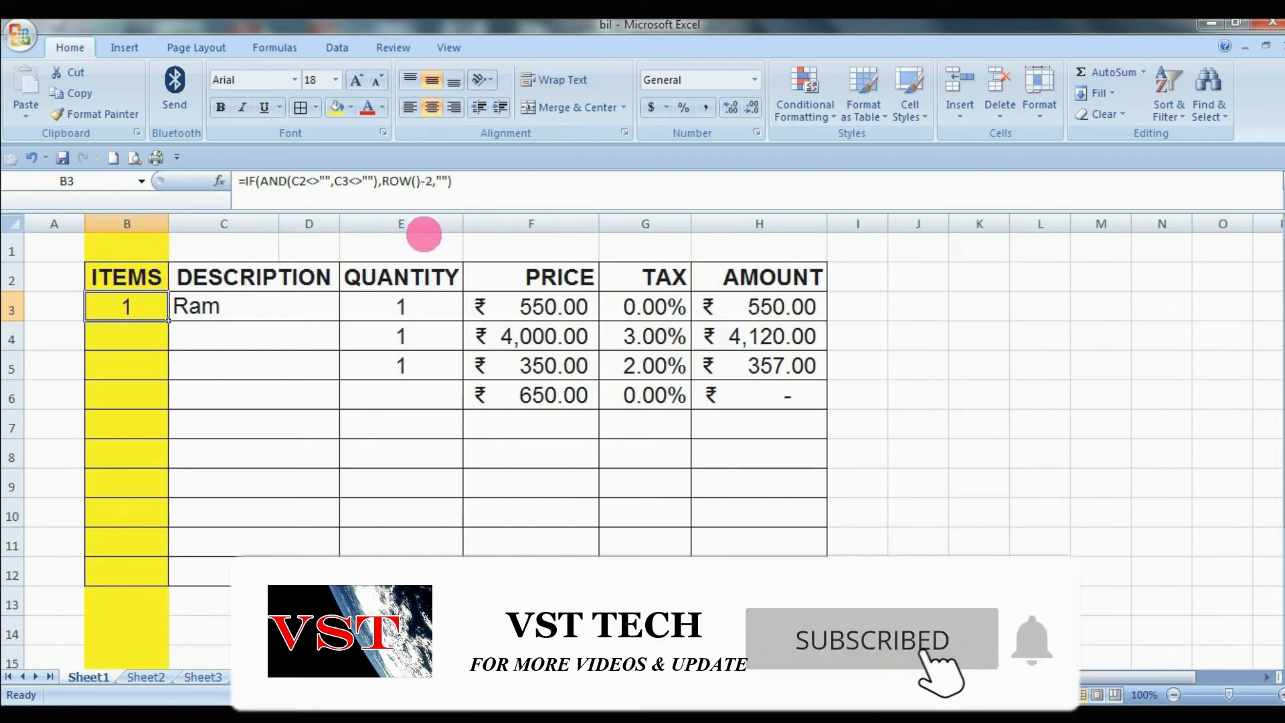
# Replace the item description in C3 with RAM in capitals
pyautogui.click(265, 316)
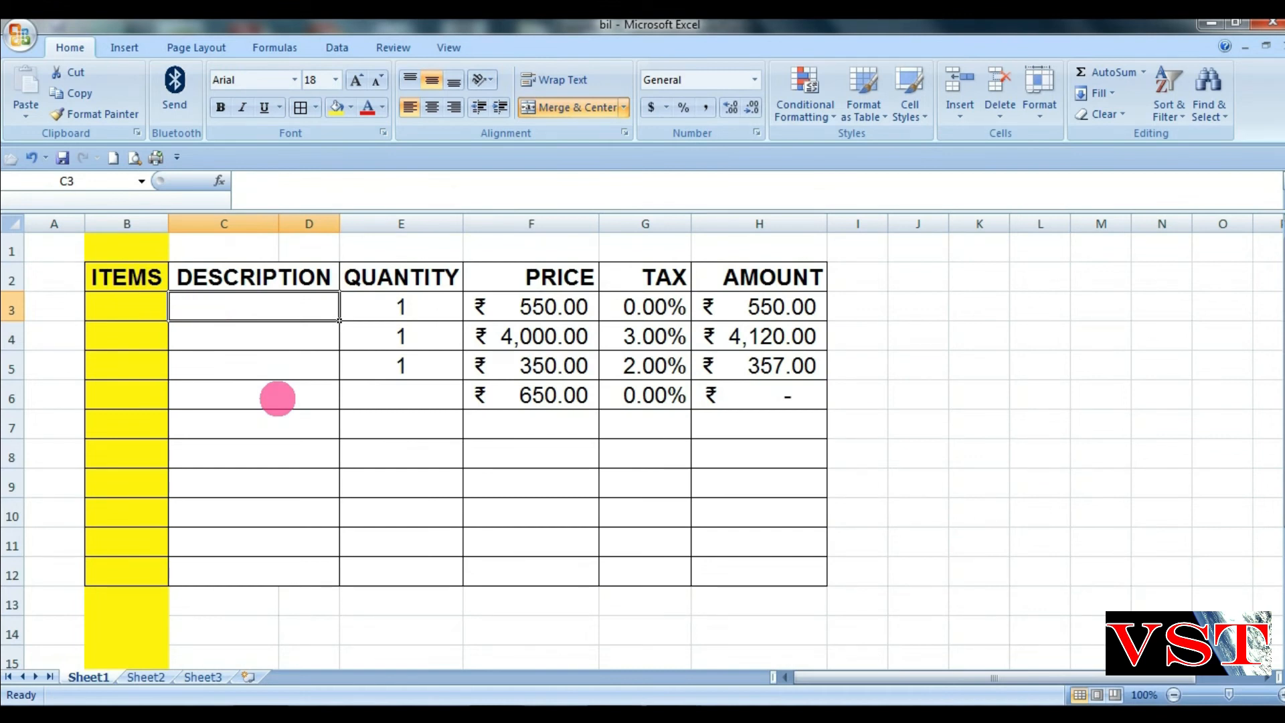
pyautogui.write('r')
pyautogui.press('BackSpace')
pyautogui.press('BackSpace')
pyautogui.press('capslock')
pyautogui.write('RAM')
pyautogui.press('Return')
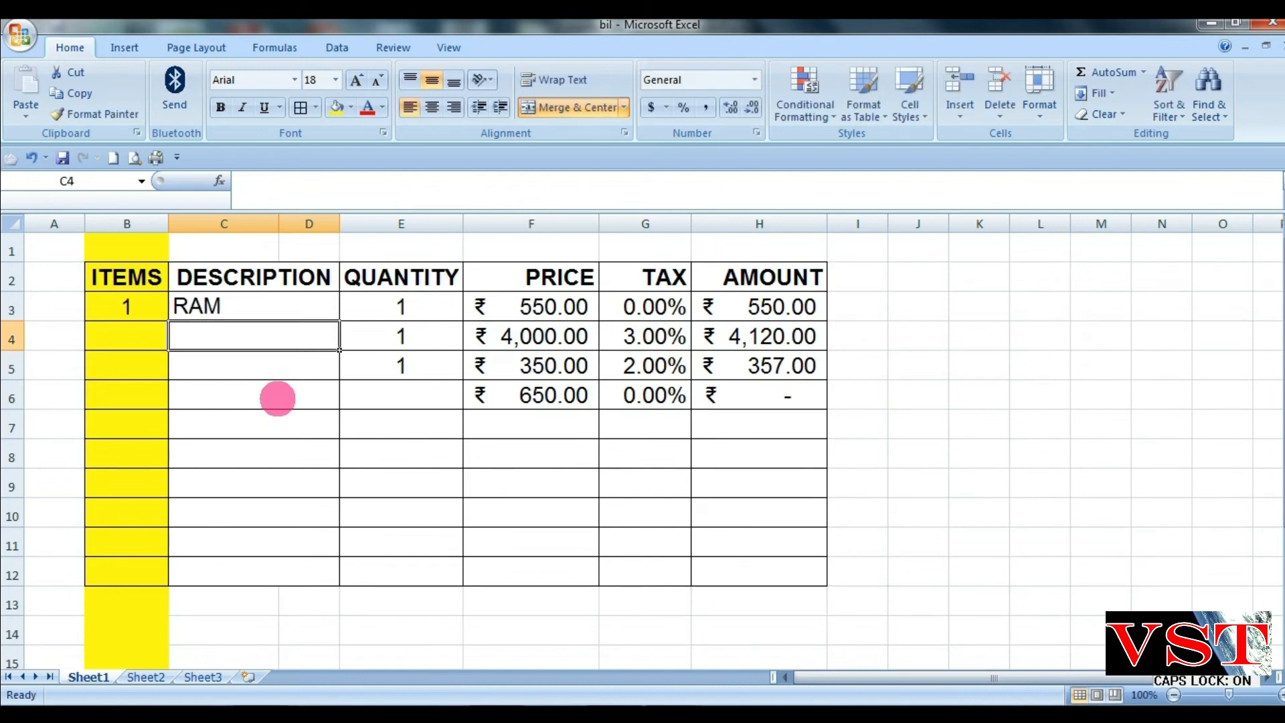
# Enter the item descriptions KEYBOARD, MOUSE and PENDRIVE in cells C4 to C6
pyautogui.write('KEYBOAR')
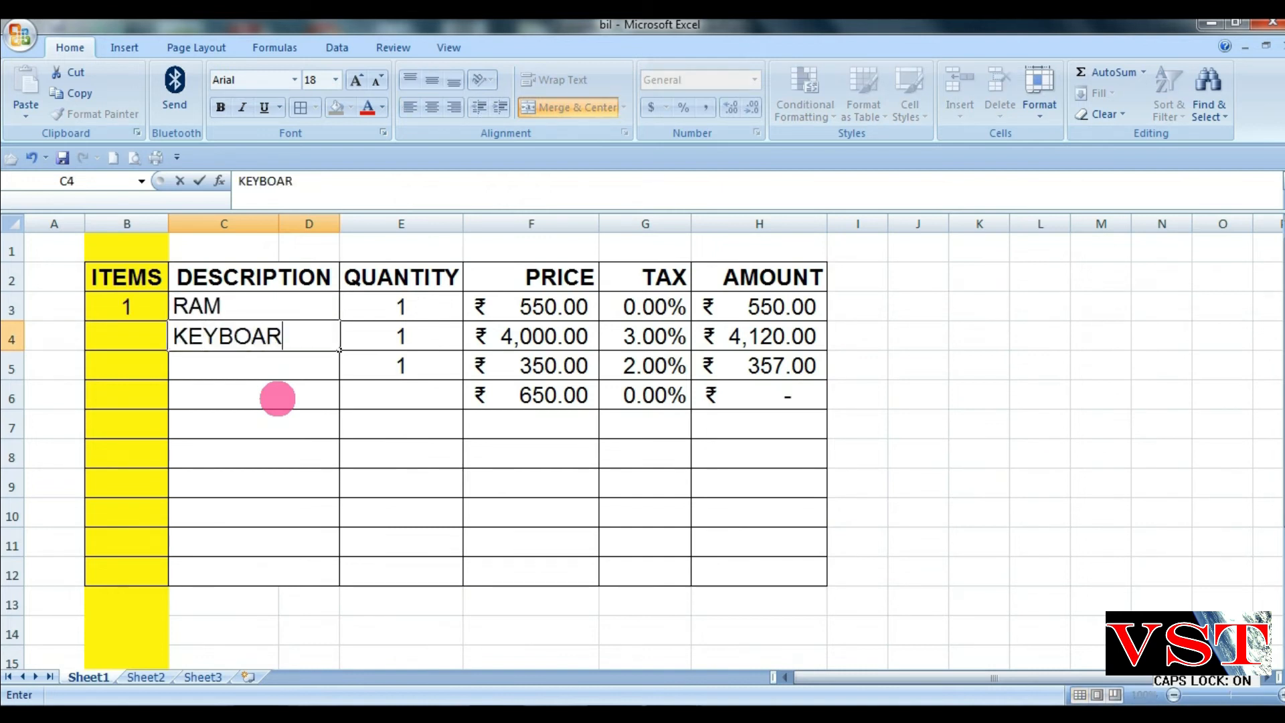
pyautogui.write('D')
pyautogui.press('Return')
pyautogui.write('MU')
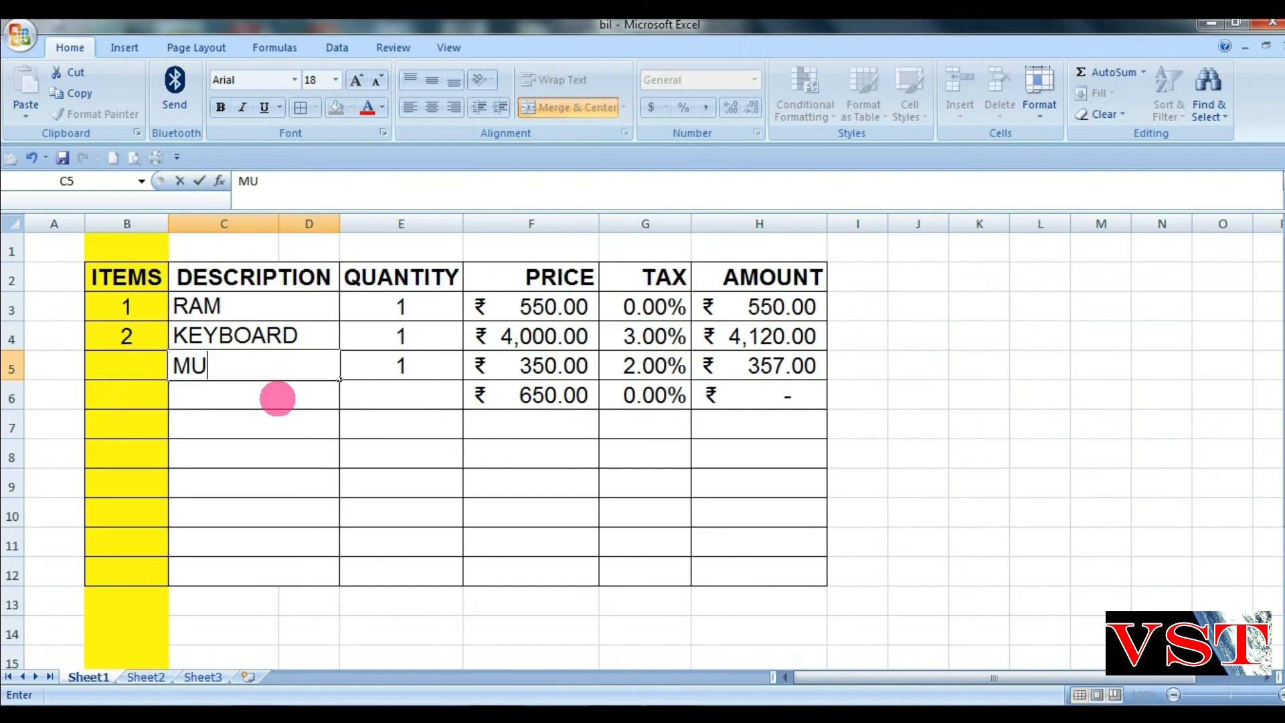
pyautogui.press('Return')
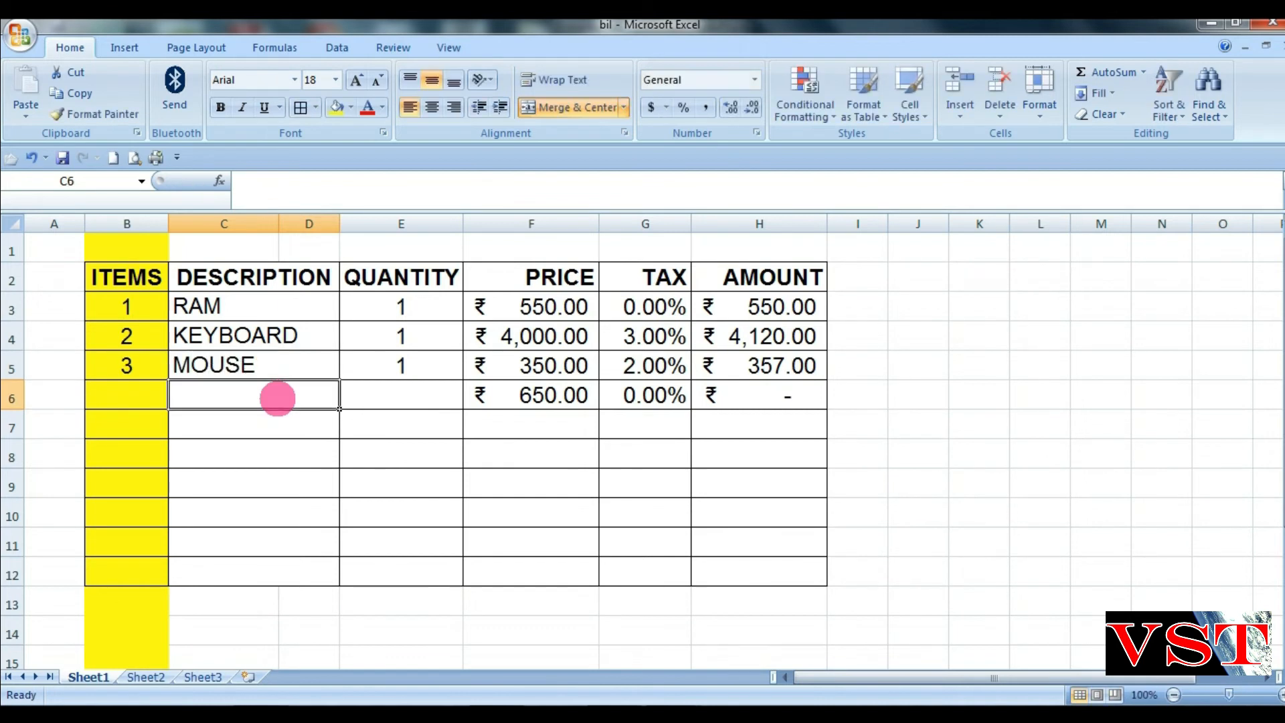
pyautogui.write('P')
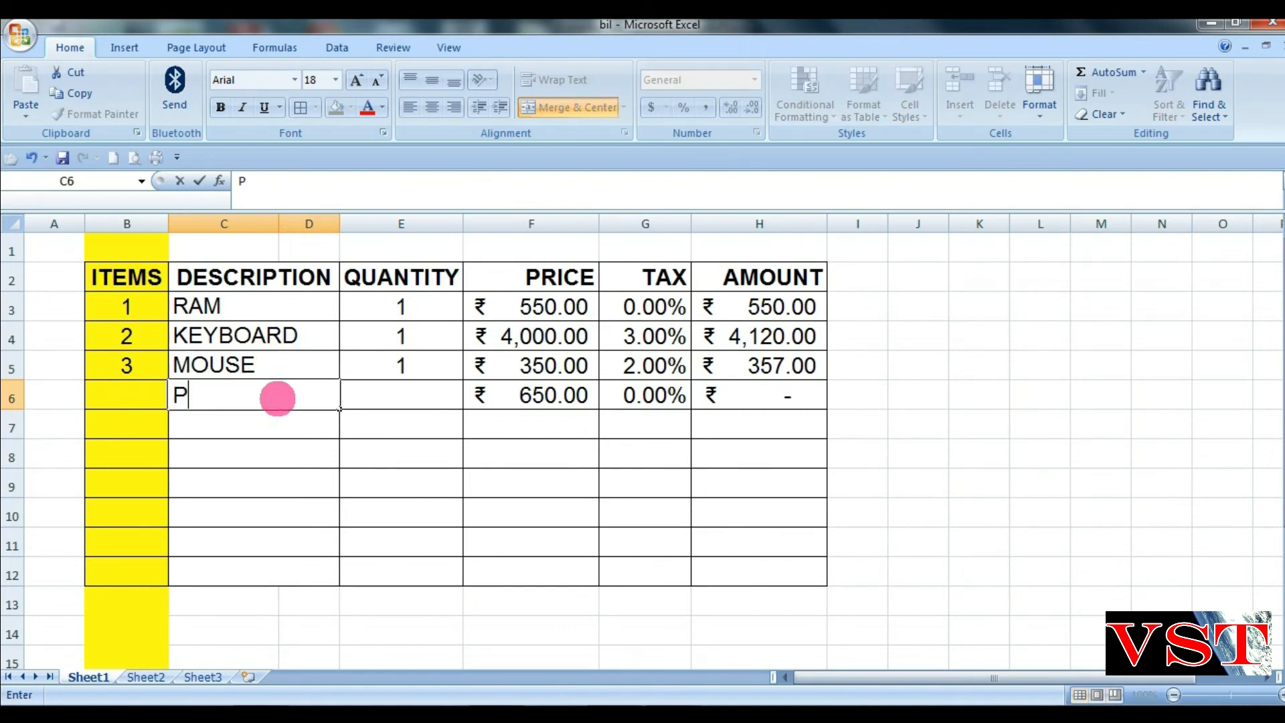
pyautogui.write('ENDRIVE')
pyautogui.press('Return')
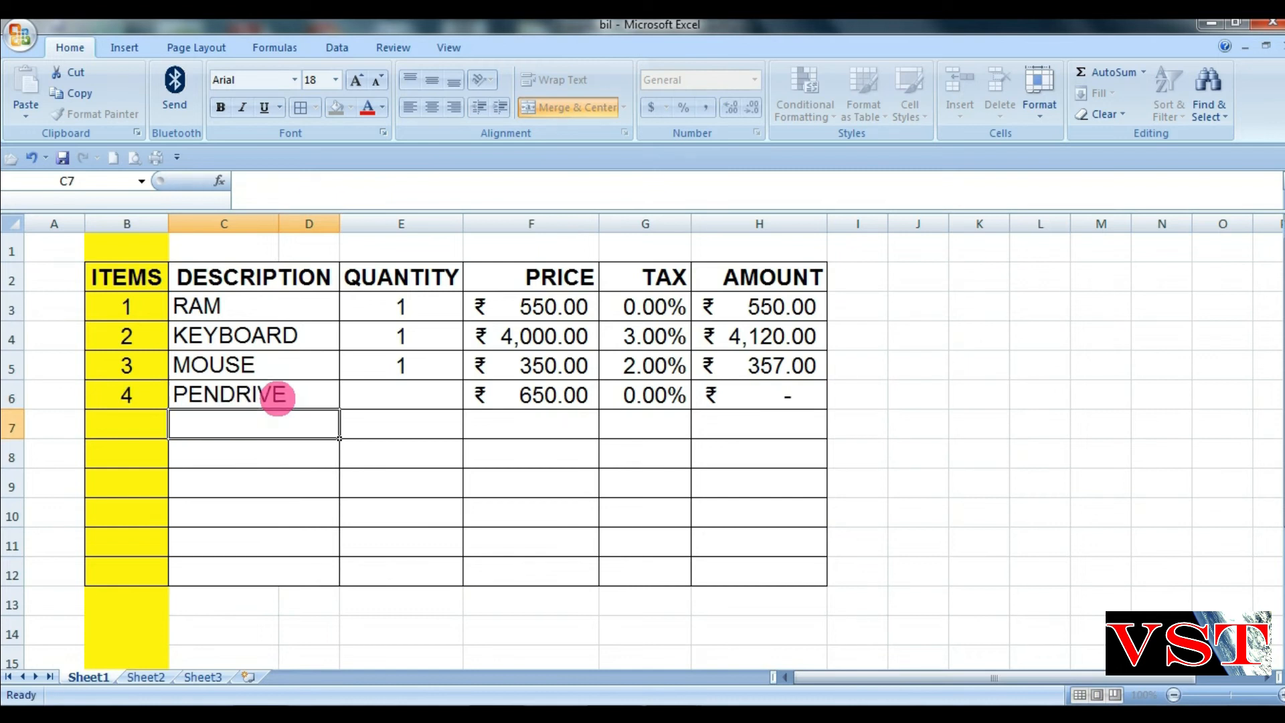
# Inspect the numbering formula in B5 and enter UPS as the item description in C7
pyautogui.doubleClick(111, 379)
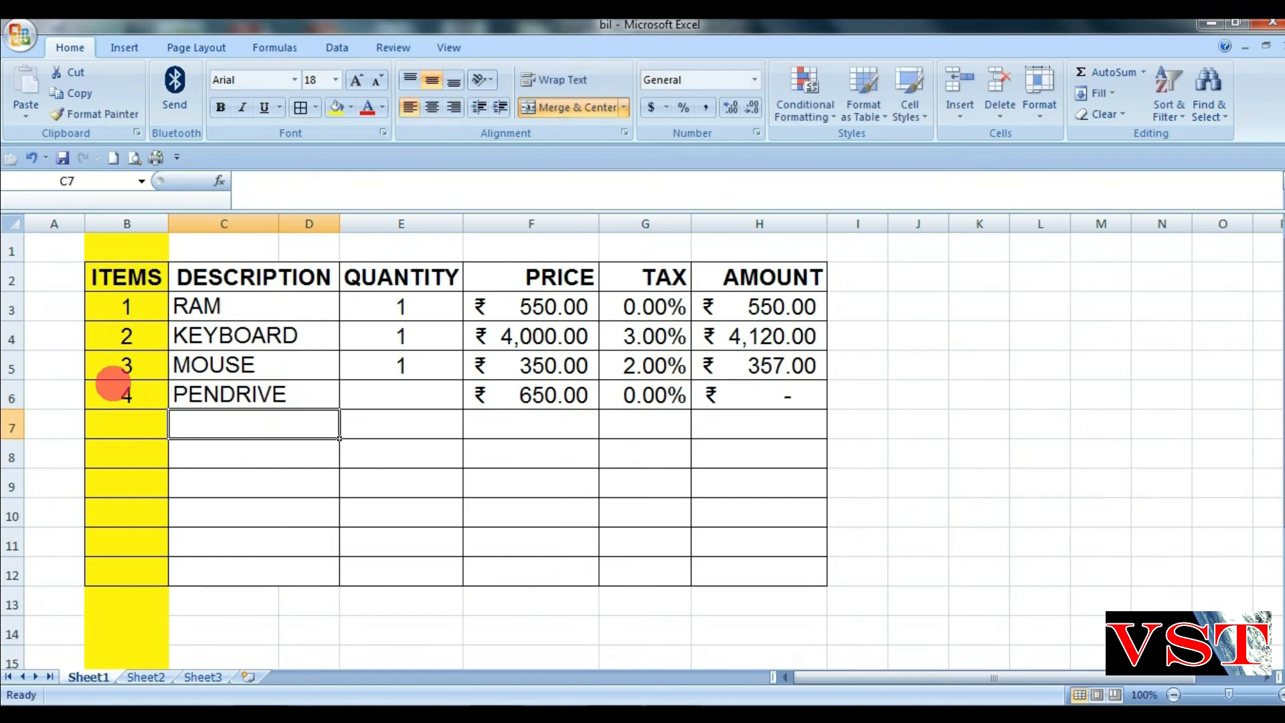
pyautogui.write('=IF(AND(C4<>"",C5<>""),ROW()-2,"")')
pyautogui.press('Escape')
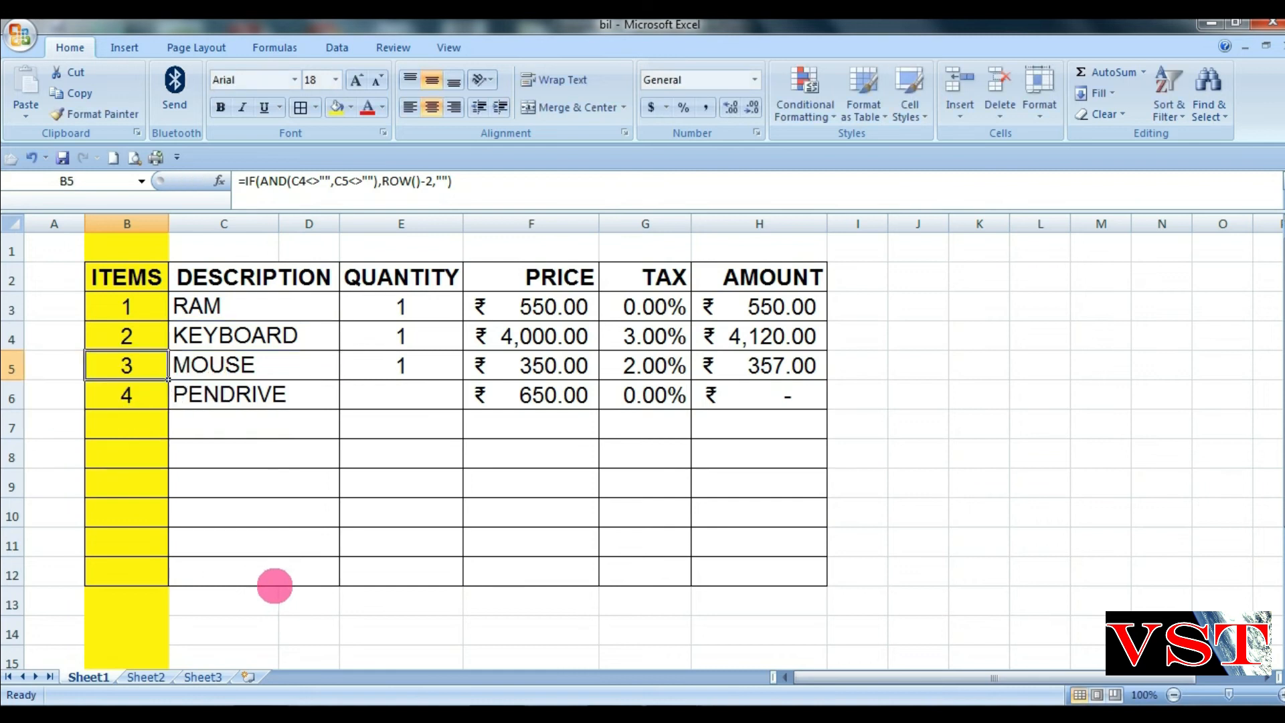
pyautogui.click(273, 402)
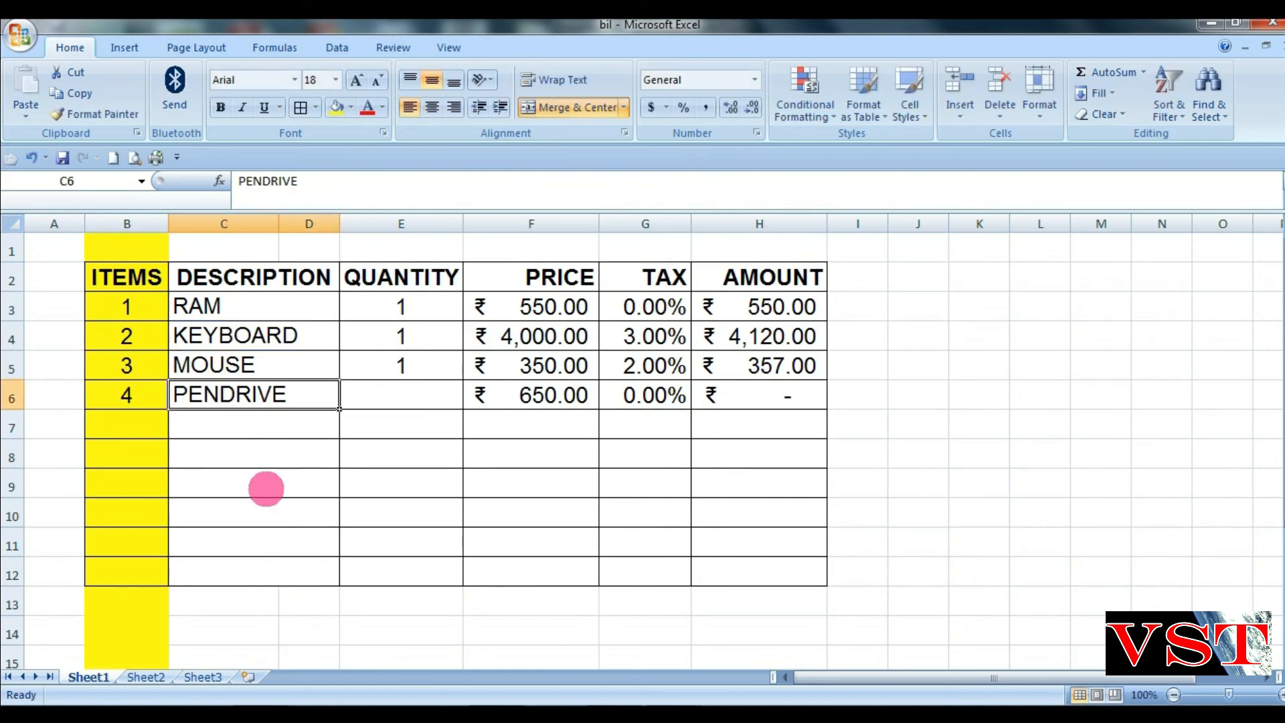
pyautogui.press('Down')
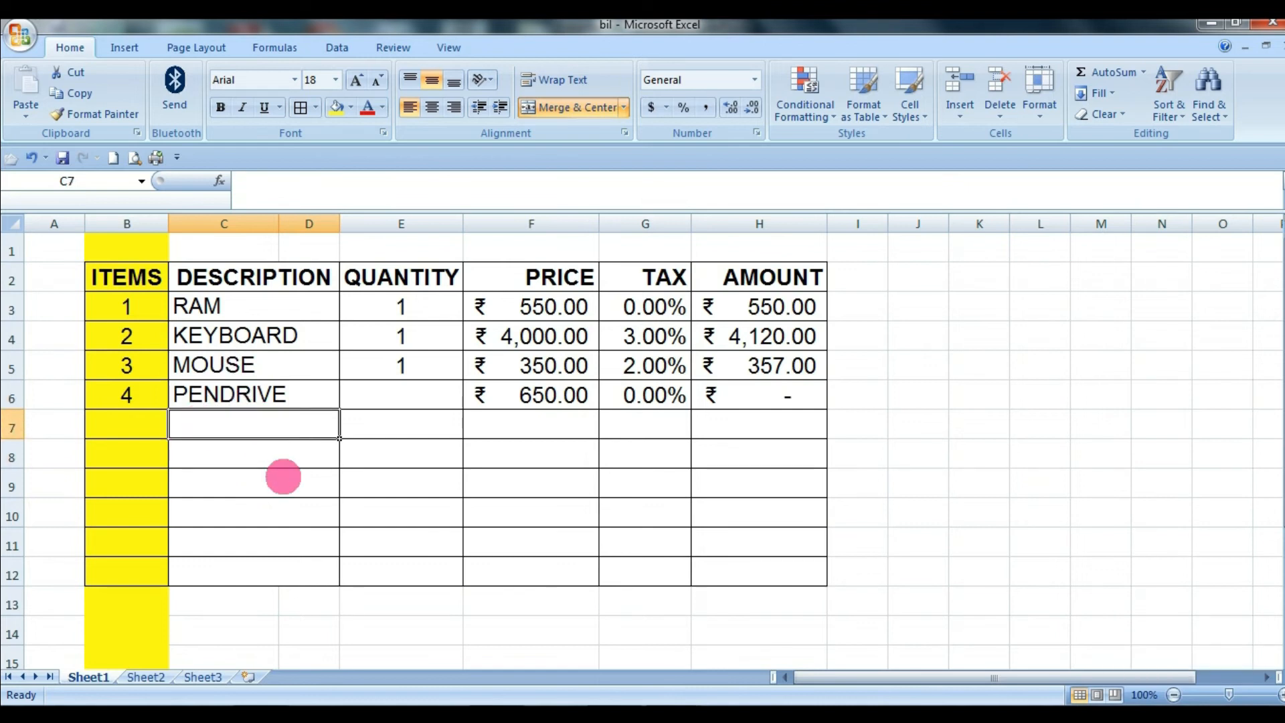
pyautogui.write('UP')
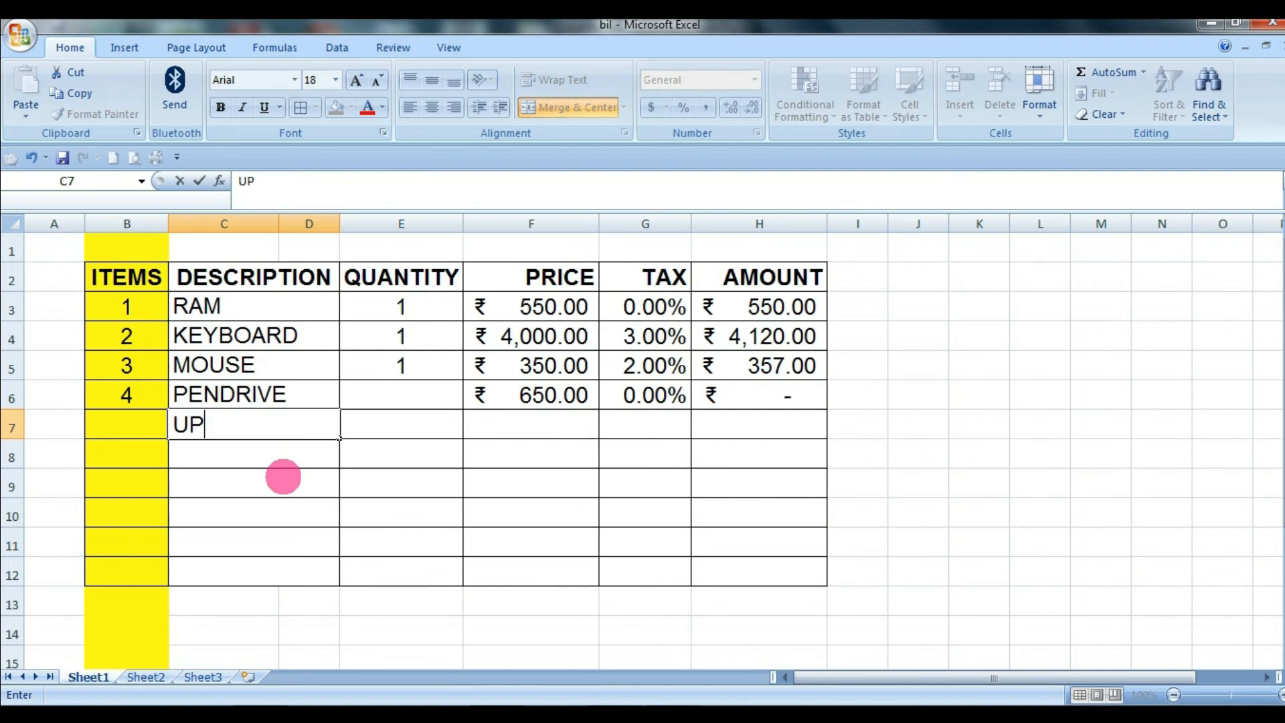
pyautogui.write('S')
pyautogui.press('Return')
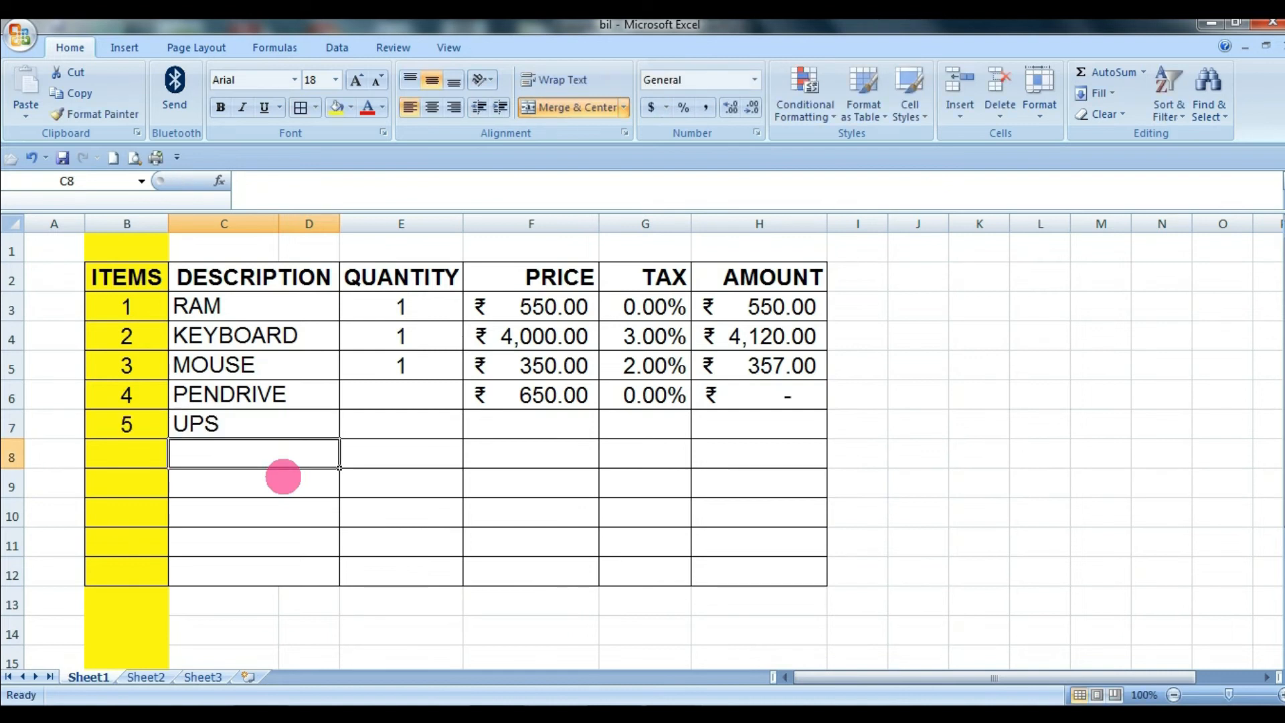
# Enter the item descriptions POWERCABLE, PHONE, MOBILE, HEADPHONE and CABIN in cells C8 to C12
pyautogui.write('POWERCABLE')
pyautogui.press('Return')
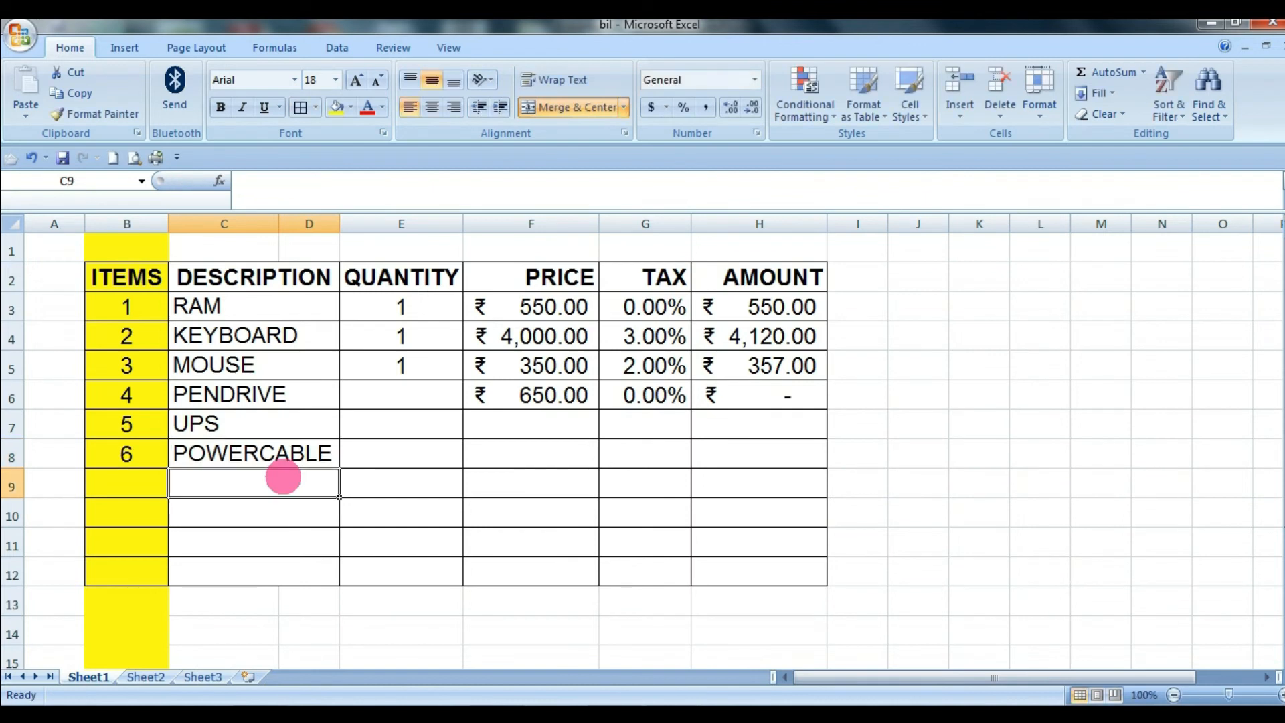
pyautogui.write('PHONE')
pyautogui.press('Return')
pyautogui.write('MOBILE')
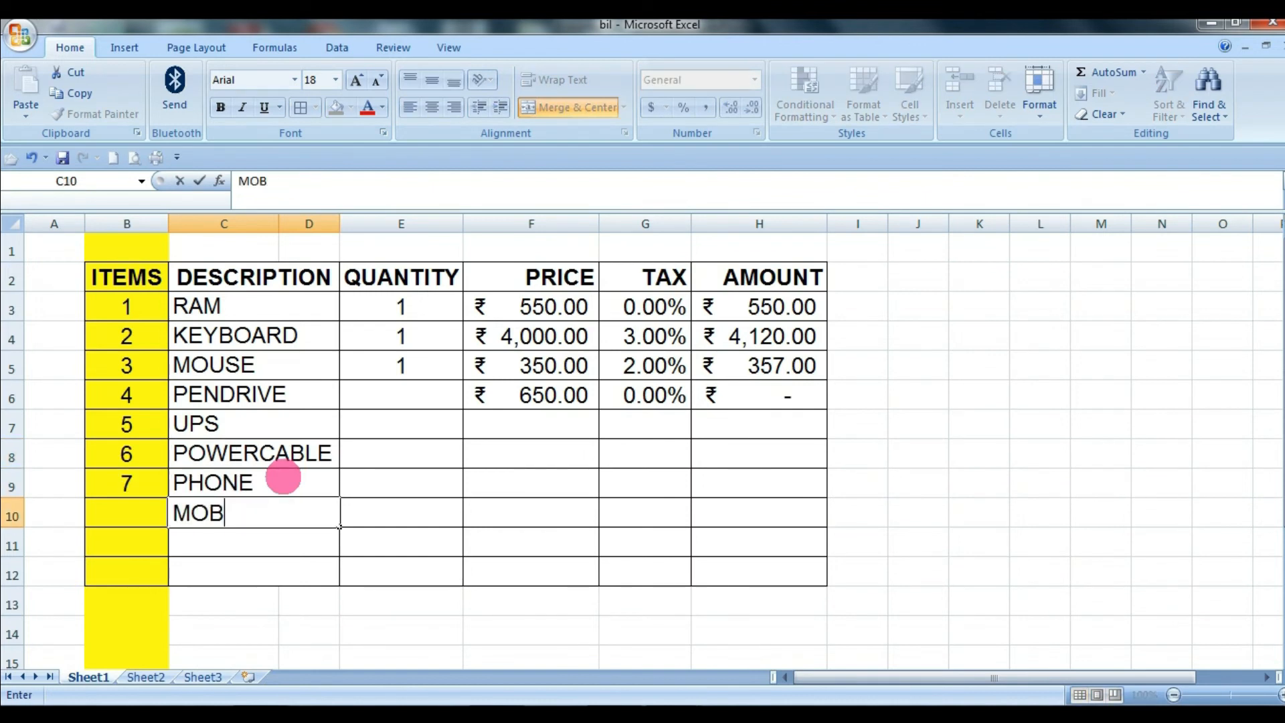
pyautogui.press('Return')
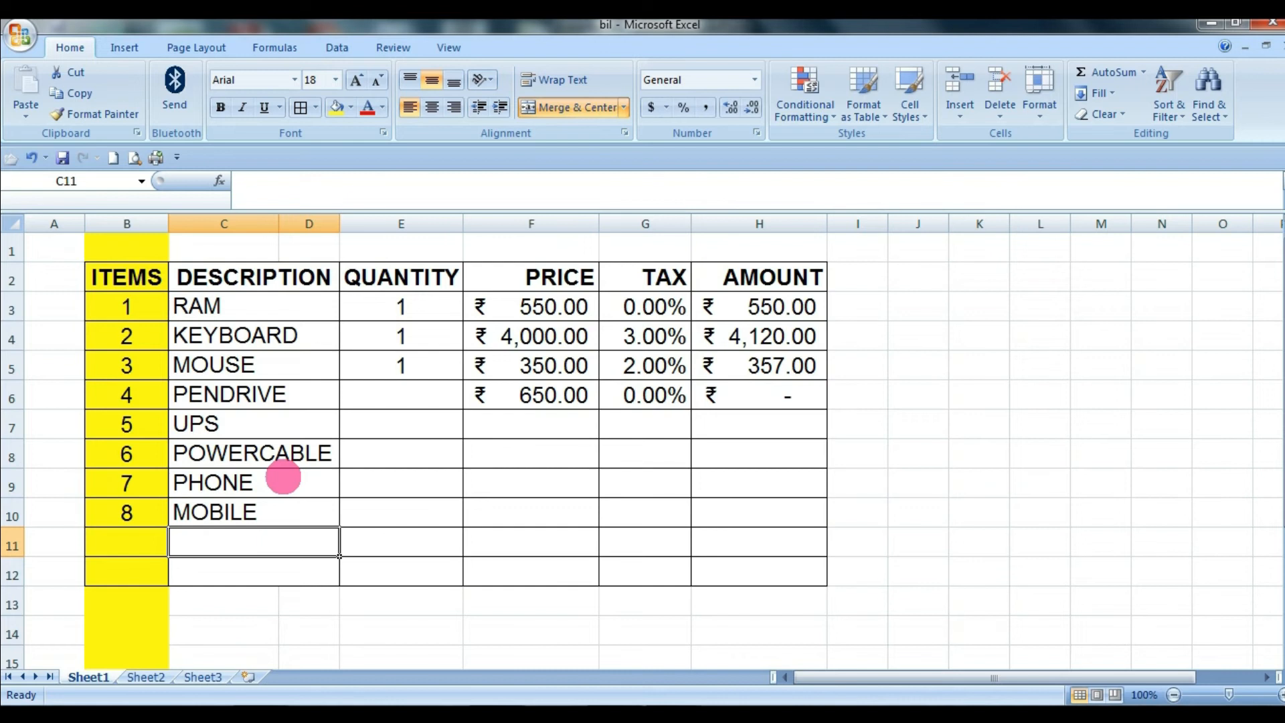
pyautogui.write('HEADPHONE')
pyautogui.press('Return')
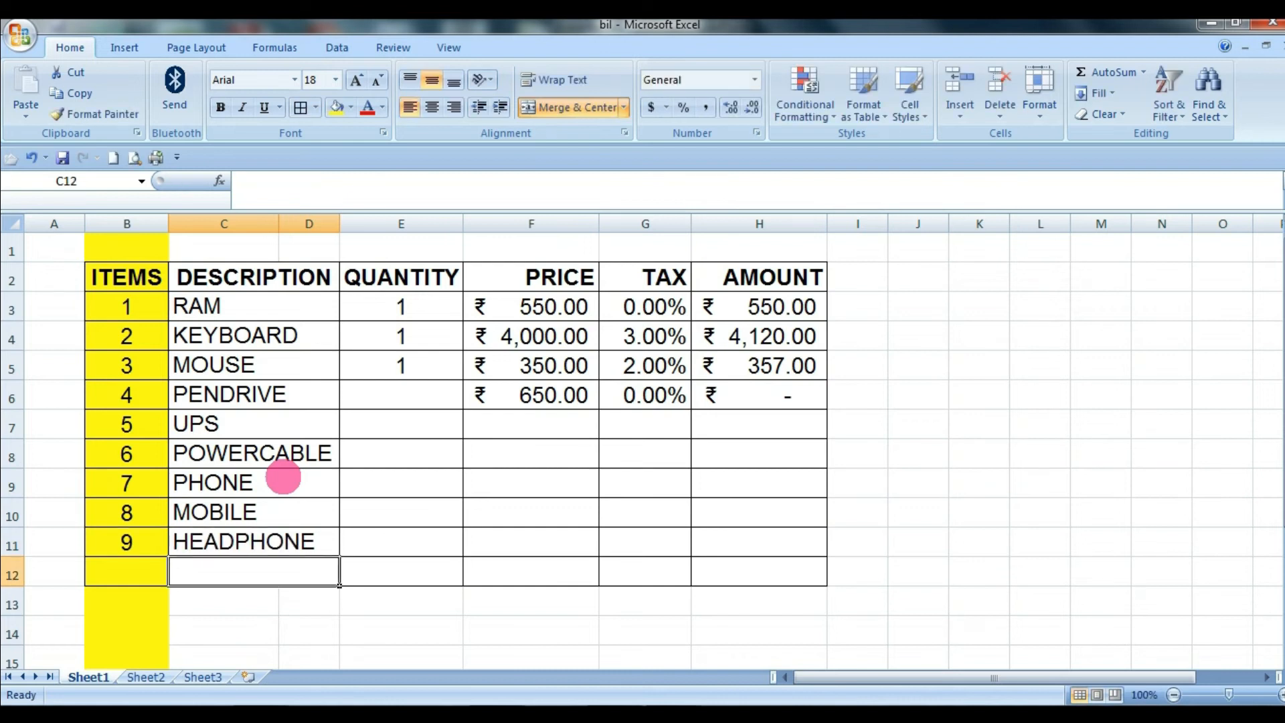
pyautogui.write('CABIN')
pyautogui.press('Return')
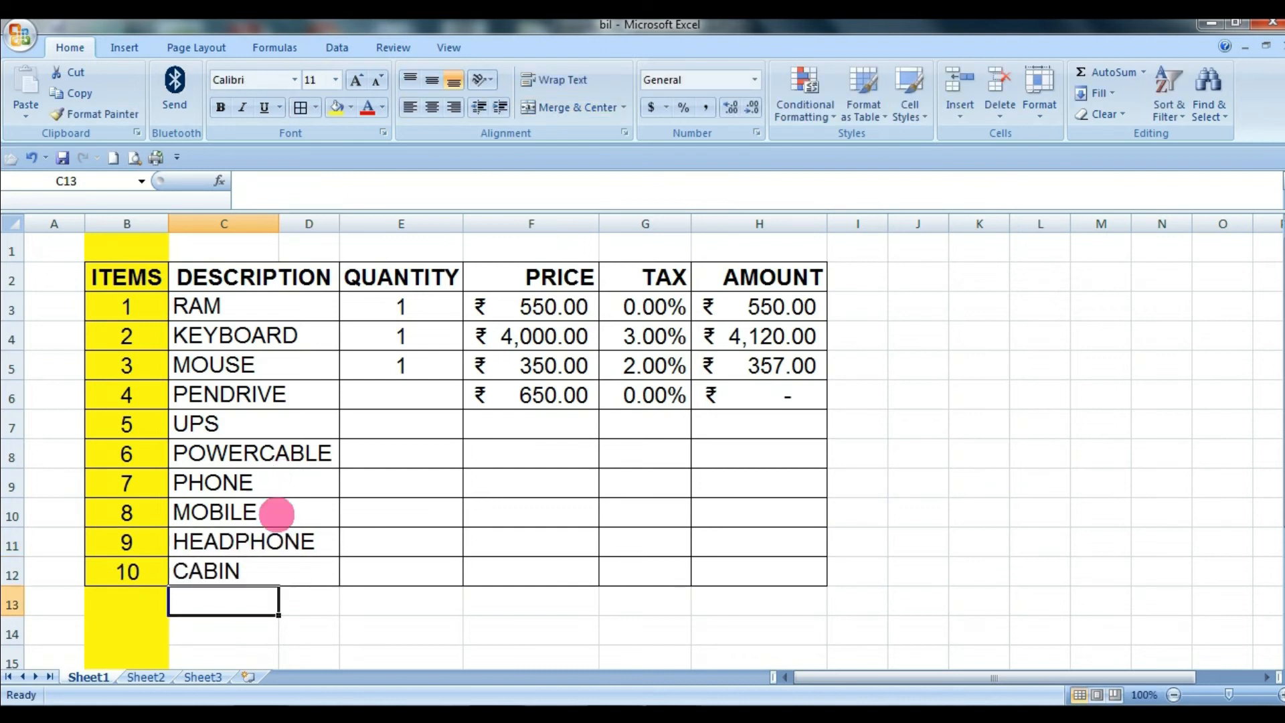
# Review the description entries in C3:C12 and the numbering formula in B3
pyautogui.click(294, 654)
pyautogui.moveTo(187, 307); pyautogui.dragTo(239, 559)
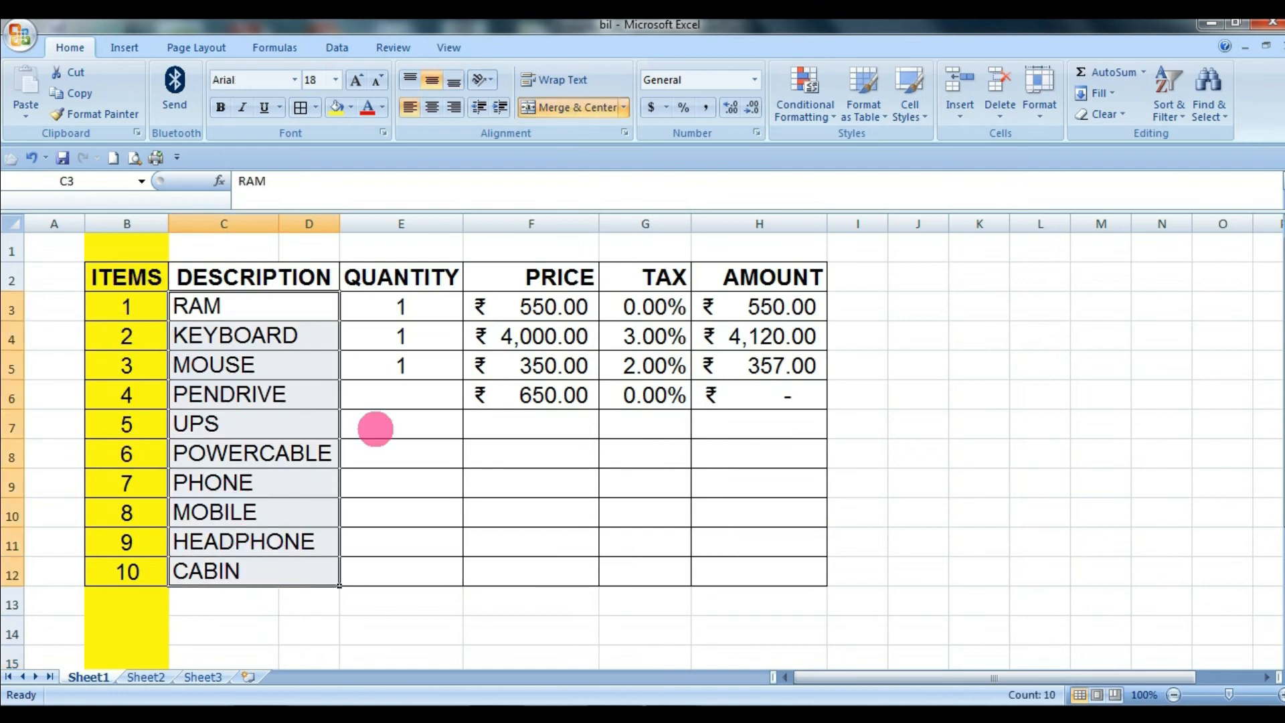
pyautogui.click(372, 424)
pyautogui.click(128, 305)
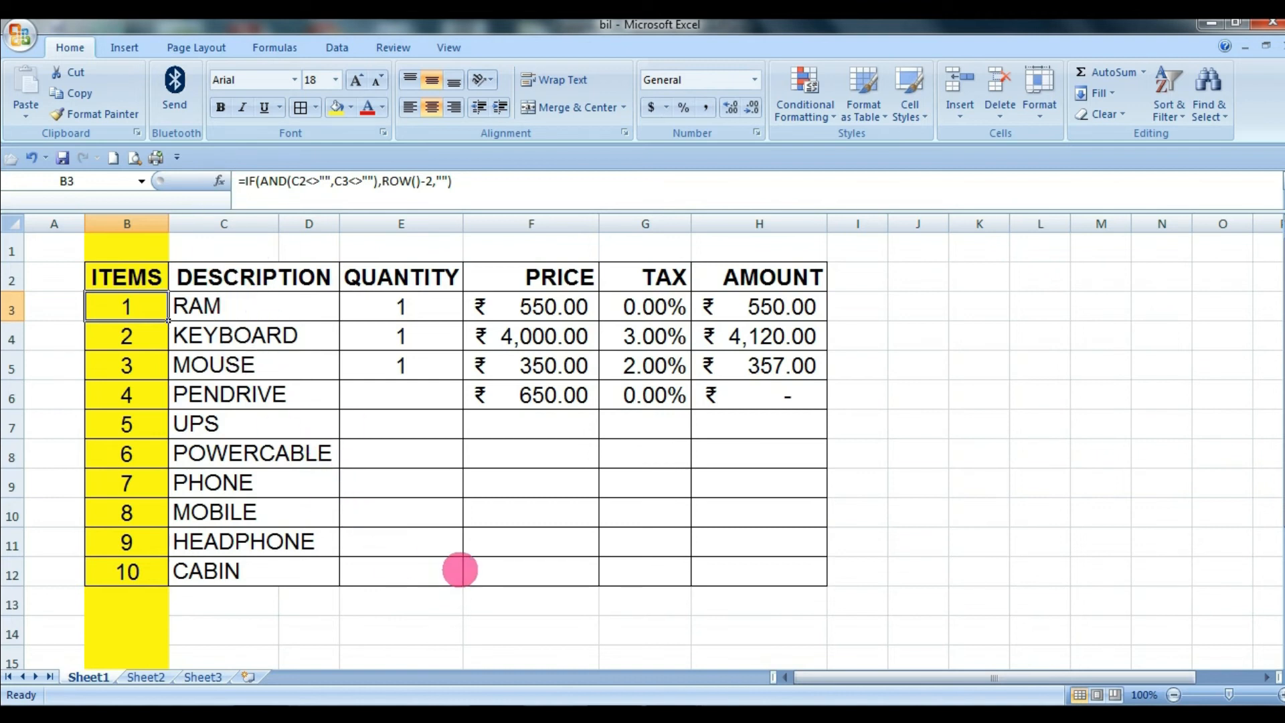
# Test the numbering formula by clearing the DESCRIPTION heading in C2, and undo the deletion
pyautogui.click(221, 278)
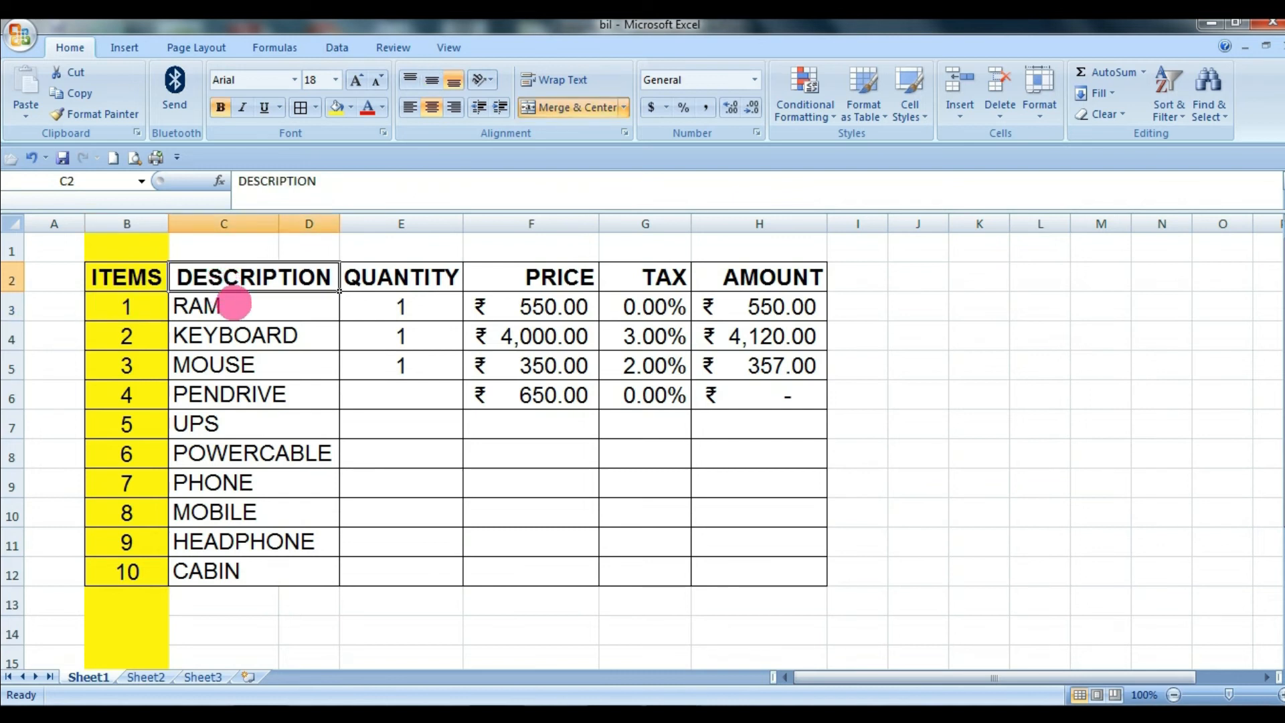
pyautogui.press('Delete')
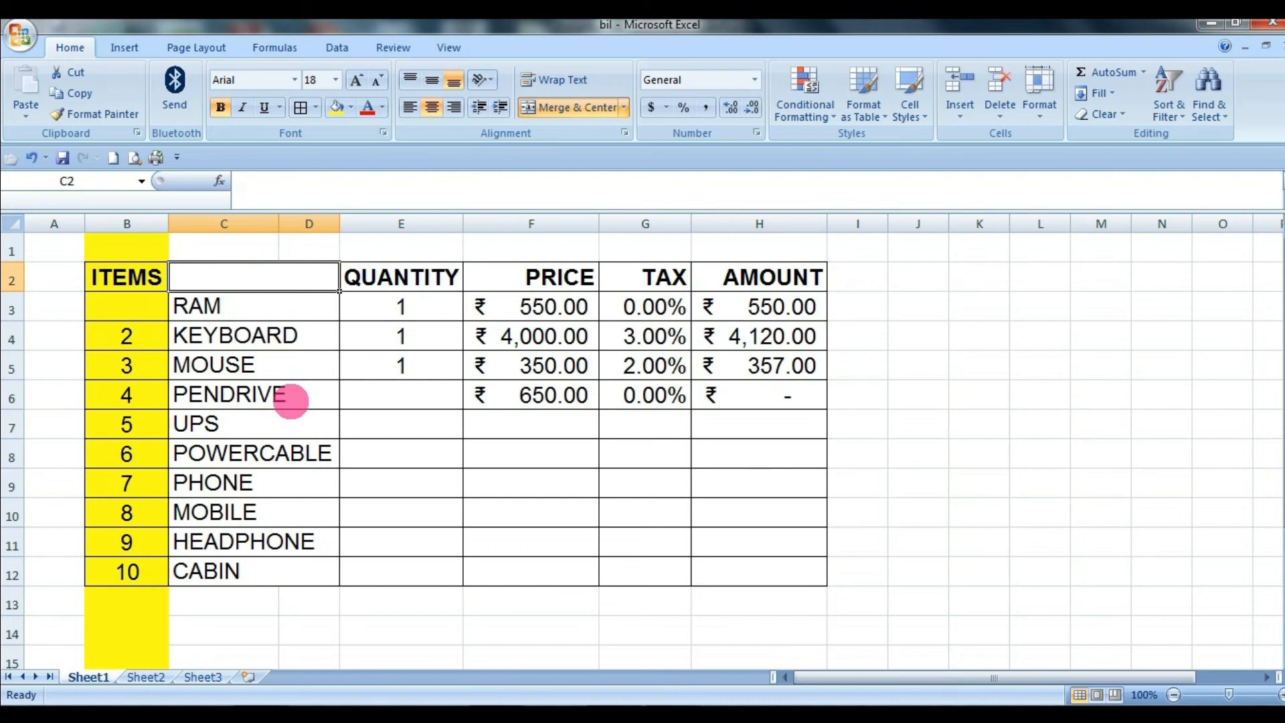
pyautogui.hotkey('ctrl', 'z')
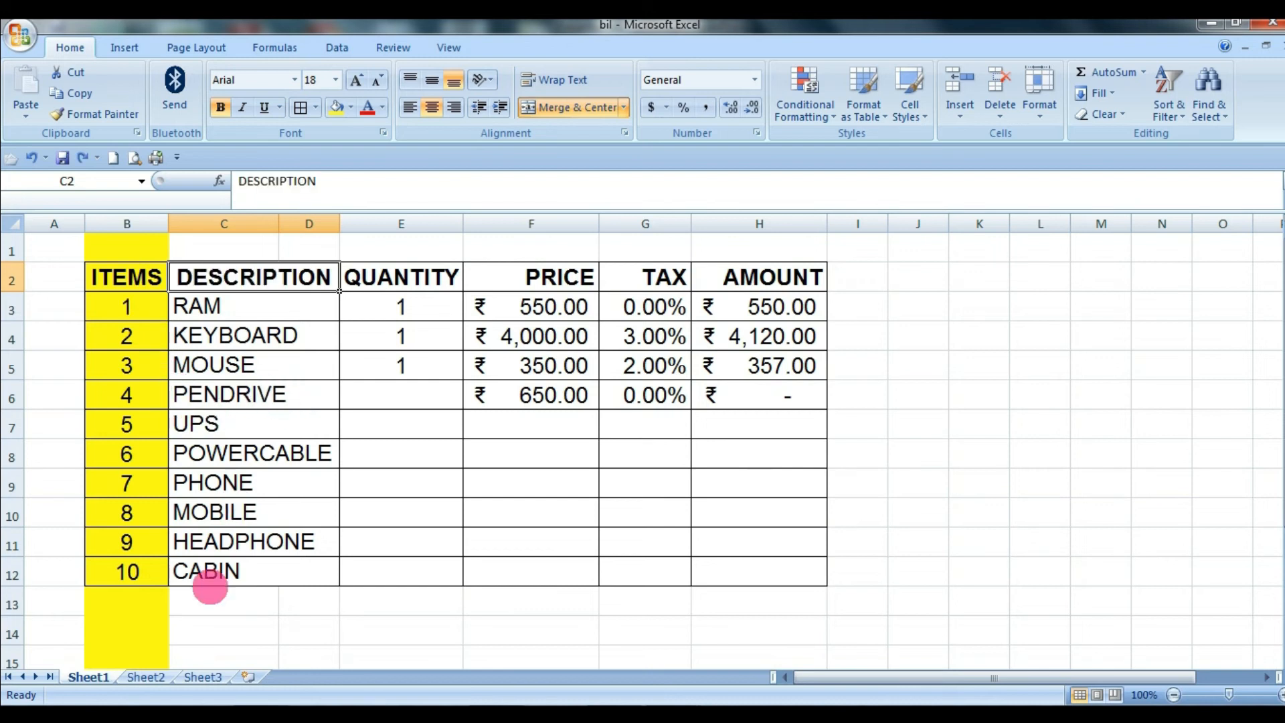
# Examine the numbering formulas in B3 and B4, the description cells they reference and the ITEMS heading
pyautogui.click(131, 335)
pyautogui.click(148, 304)
pyautogui.click(215, 335)
pyautogui.click(219, 308)
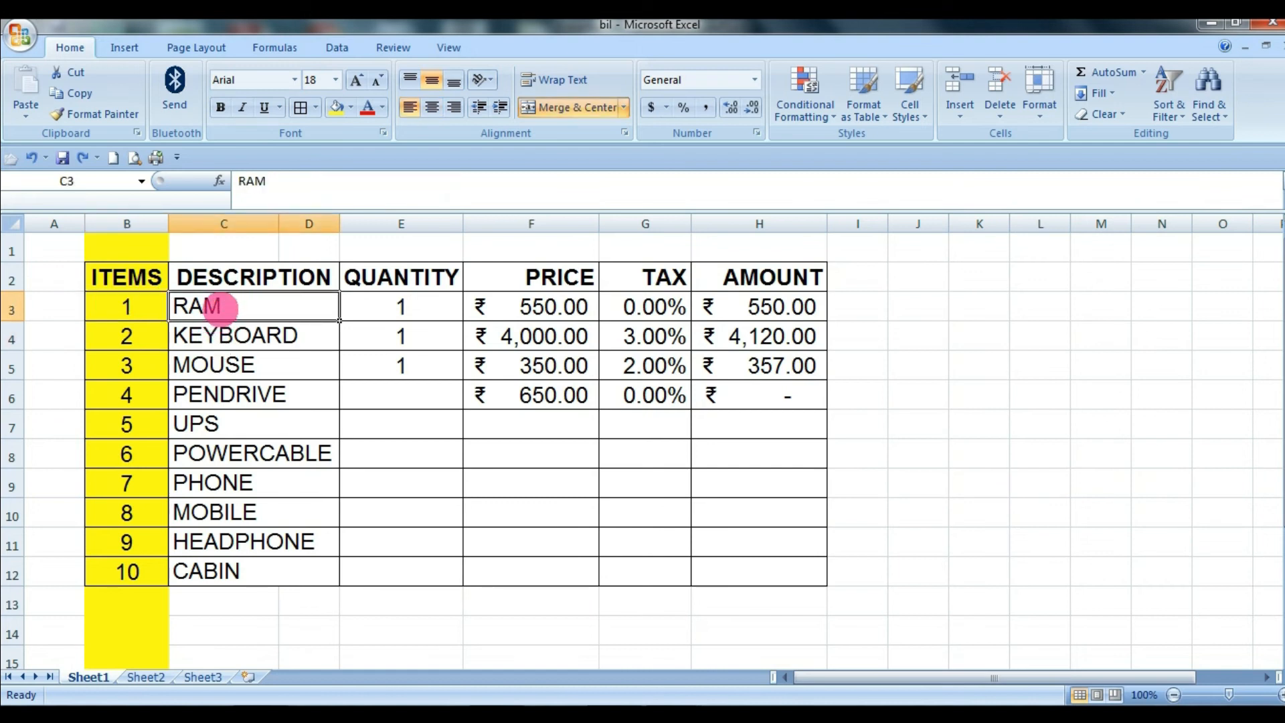
pyautogui.click(225, 343)
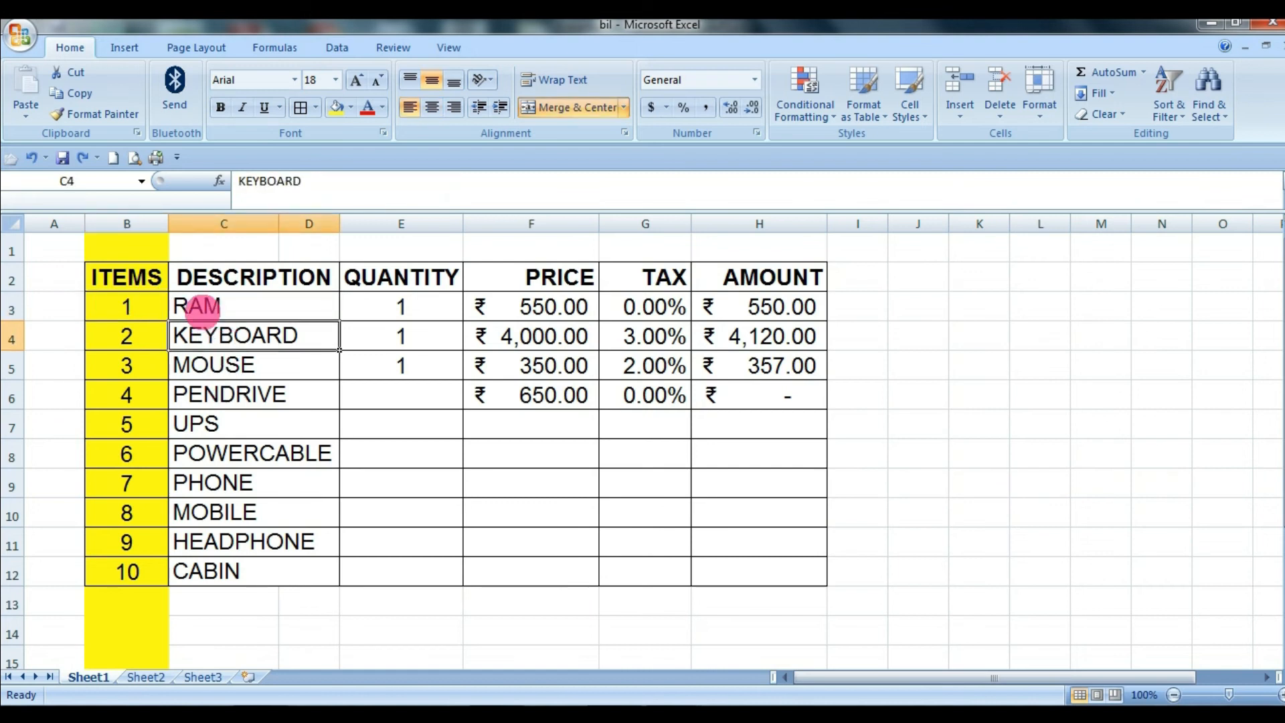
pyautogui.click(198, 307)
pyautogui.click(161, 338)
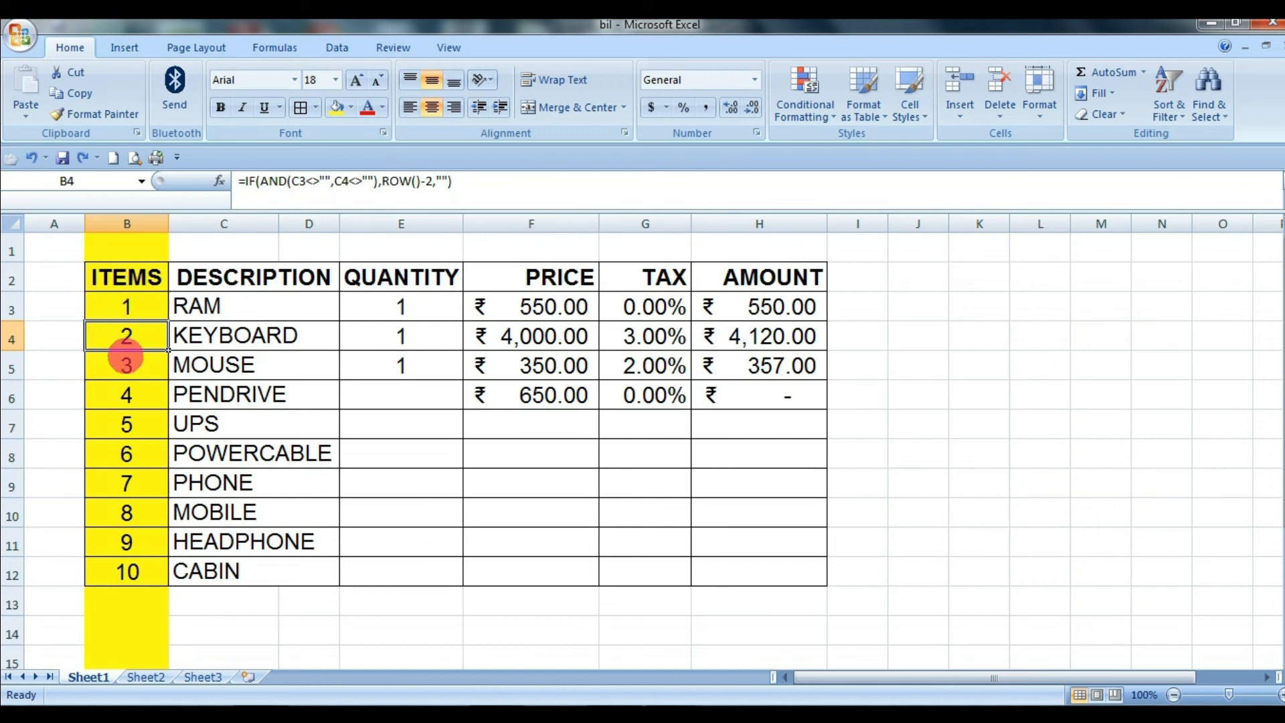
pyautogui.click(128, 284)
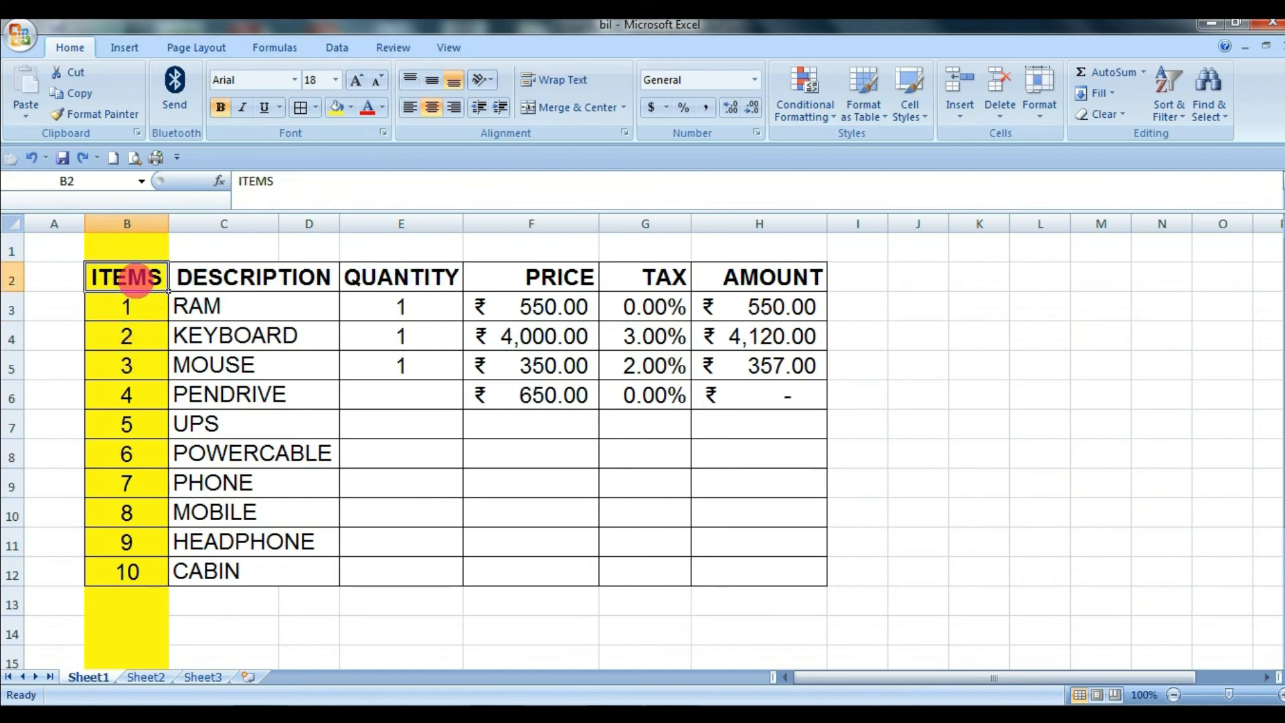
pyautogui.click(158, 248)
pyautogui.click(158, 276)
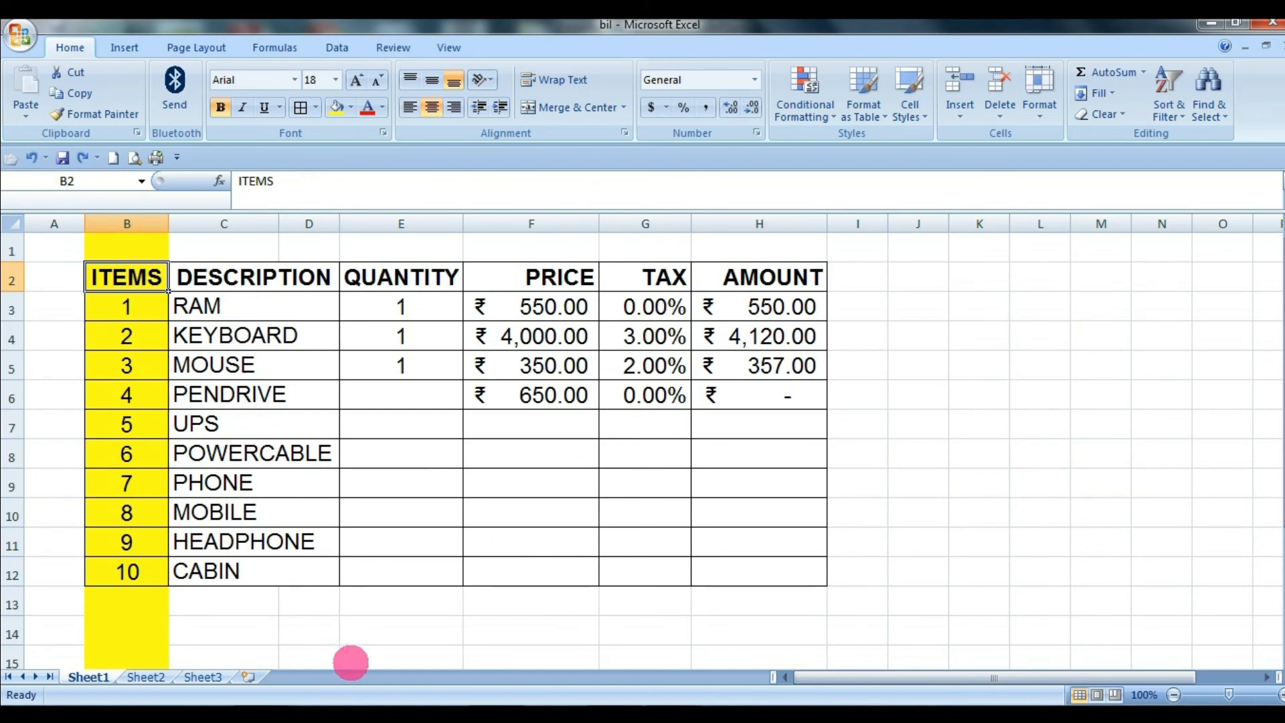
# Set the PENDRIVE quantity in E6 to 2 and its tax in G6 to 20%
pyautogui.click(398, 577)
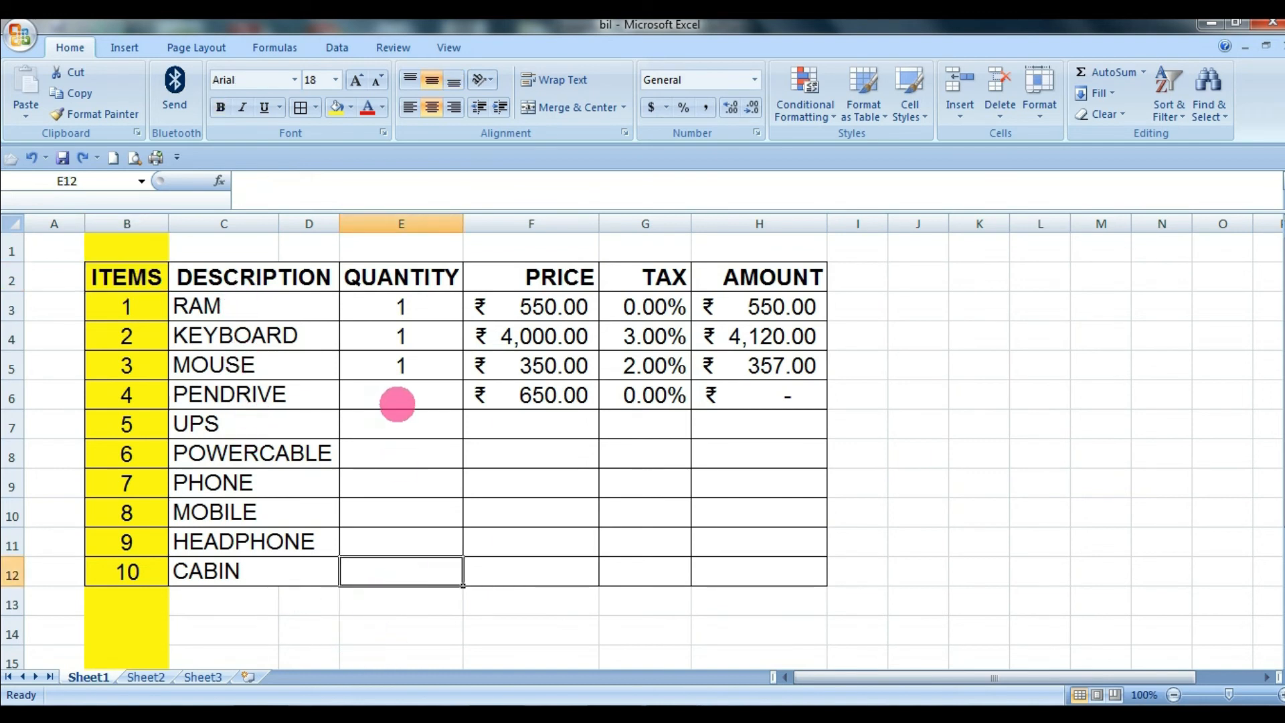
pyautogui.moveTo(507, 392); pyautogui.dragTo(740, 390)
pyautogui.click(625, 396)
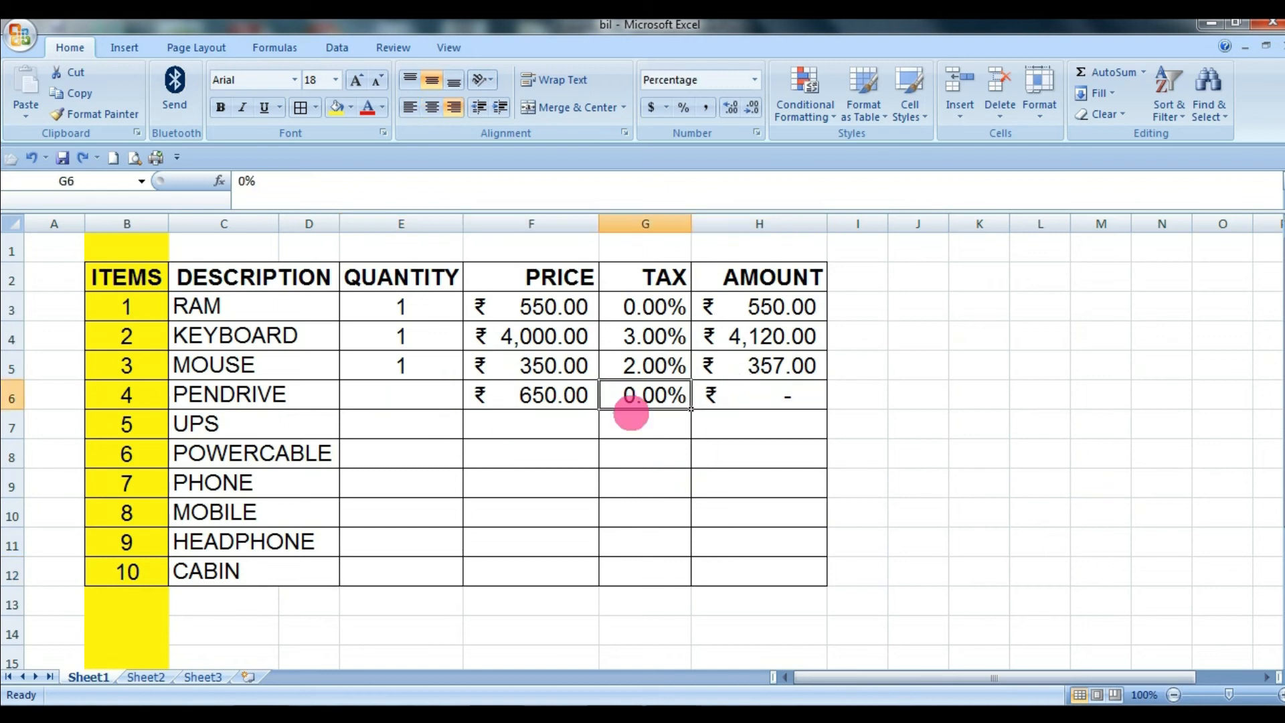
pyautogui.click(426, 404)
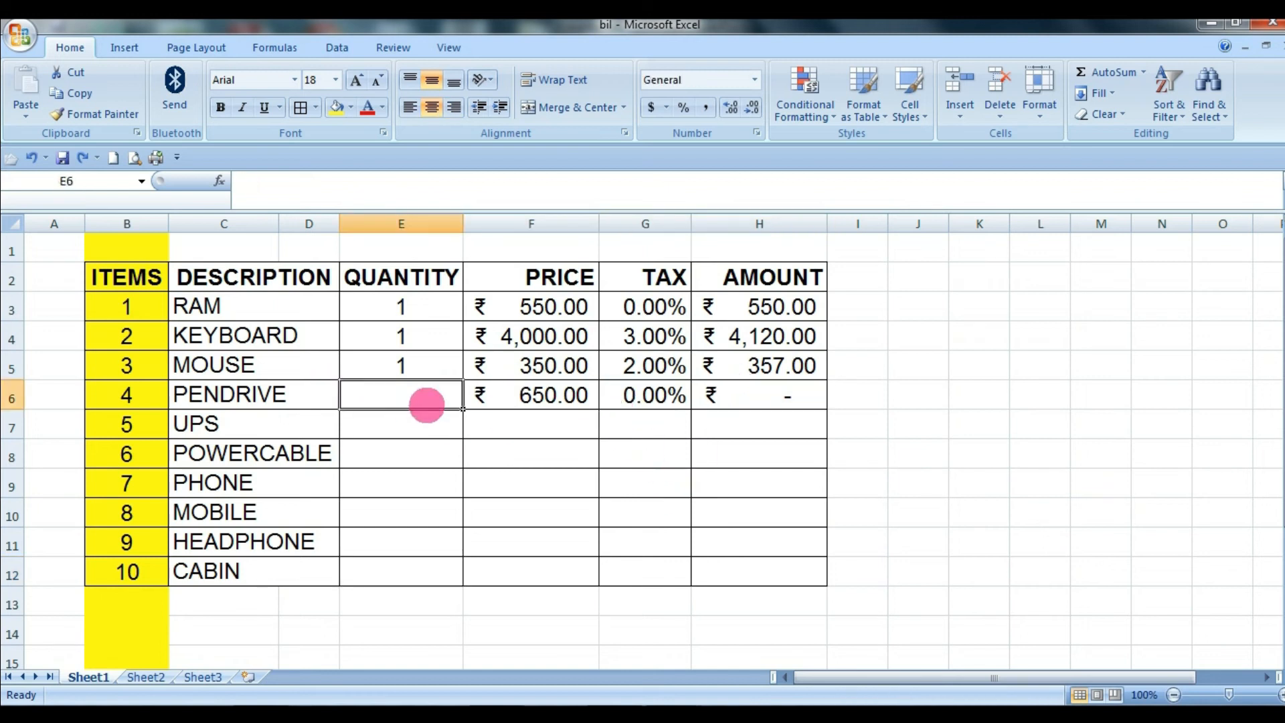
pyautogui.write('2')
pyautogui.press('Tab')
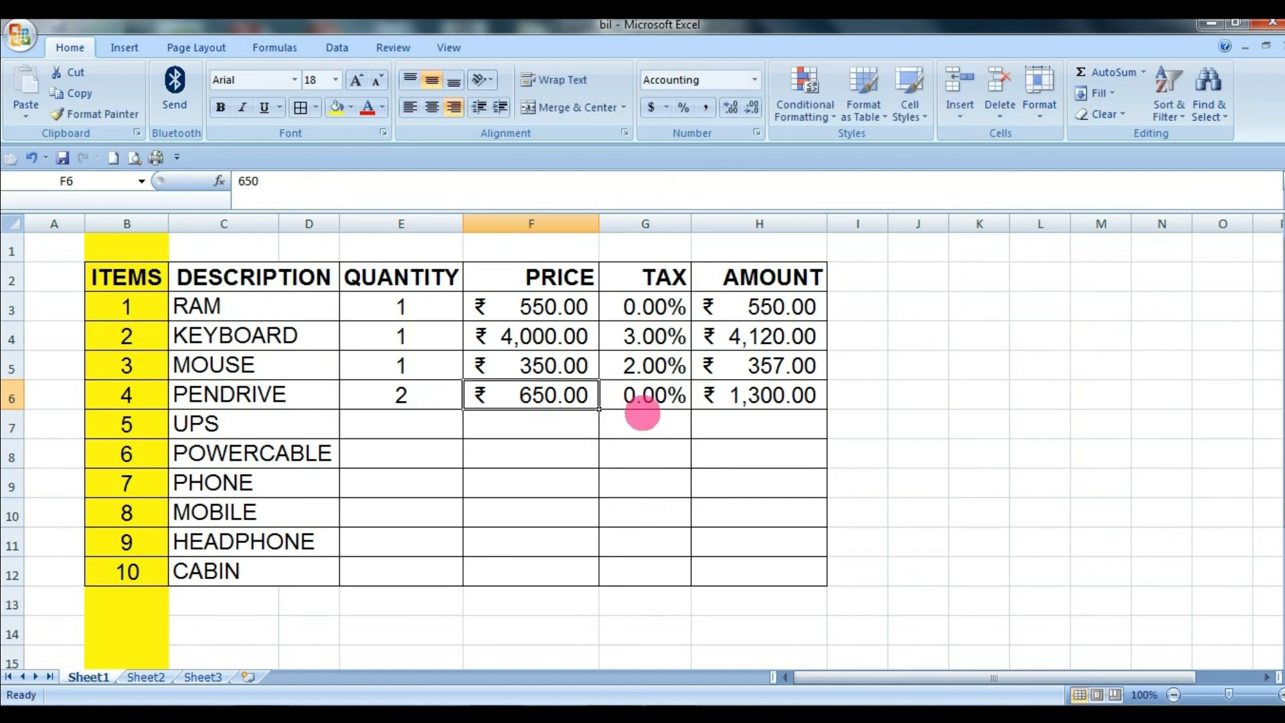
pyautogui.doubleClick(627, 399)
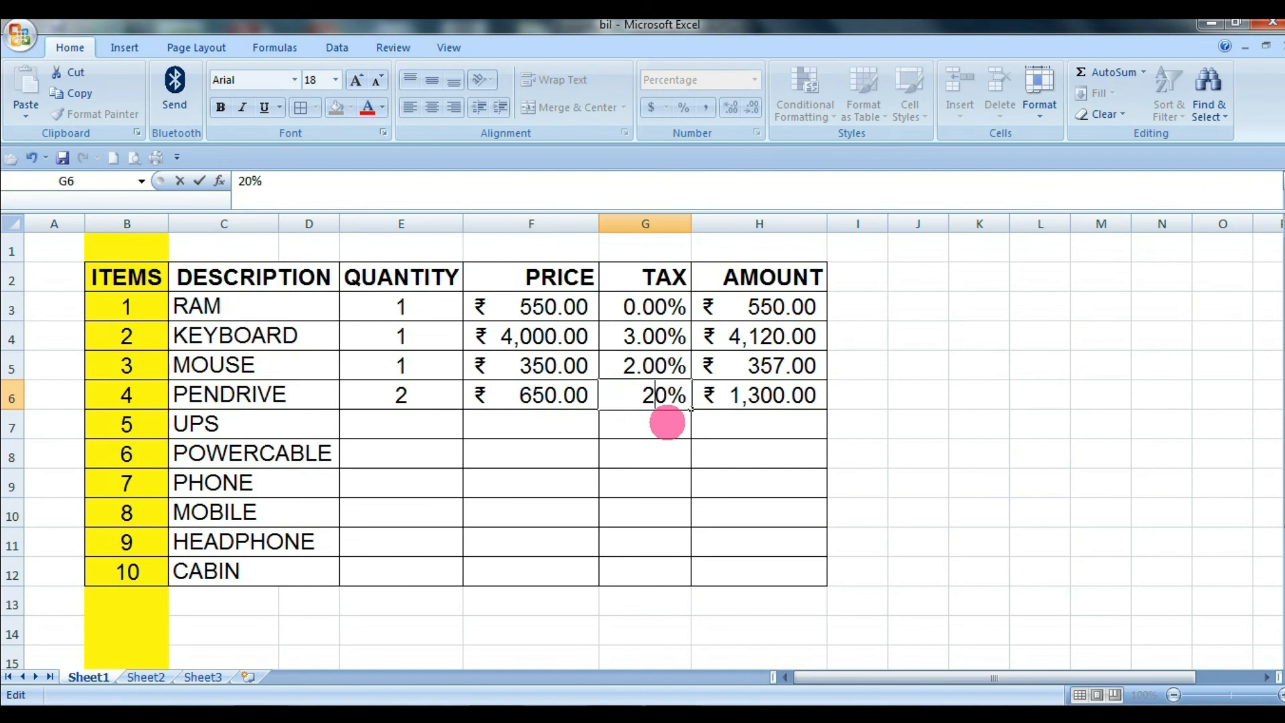
pyautogui.press('Return')
# Copy the PENDRIVE quantity, price, tax and amount cells E6:H6 into rows 7 to 12
pyautogui.click(402, 394)
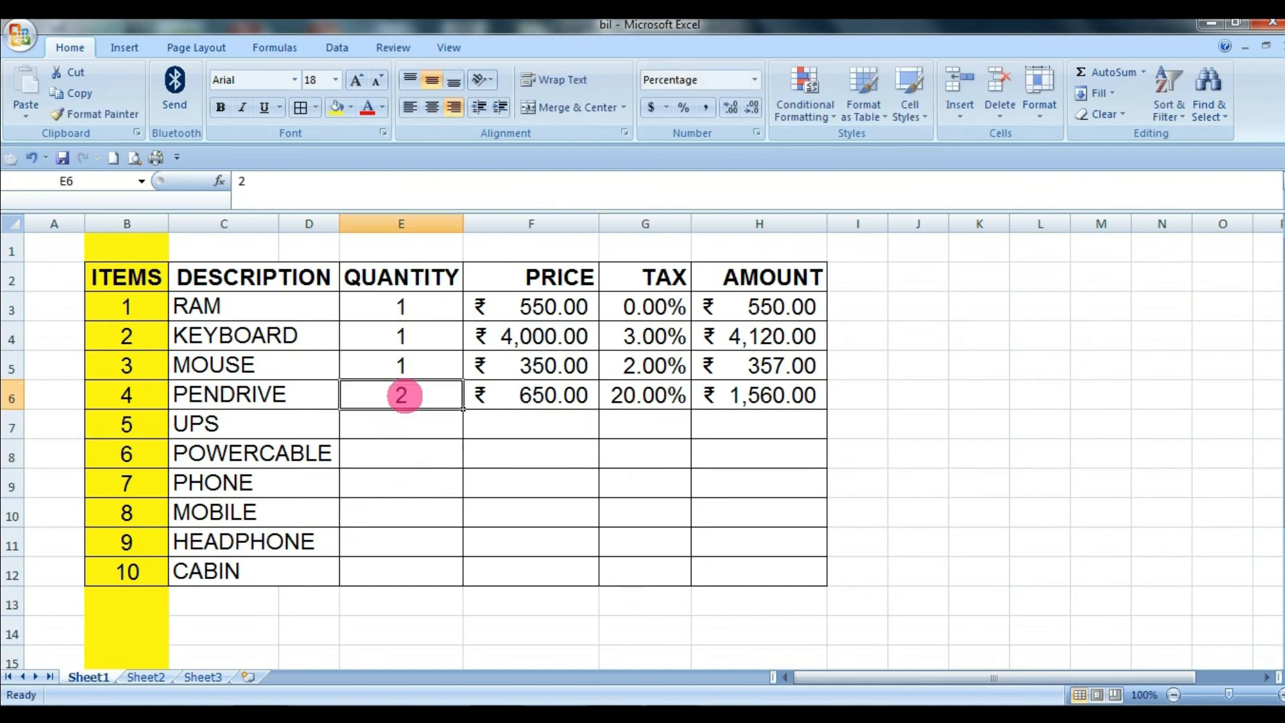
pyautogui.moveTo(402, 395); pyautogui.dragTo(763, 395)
pyautogui.hotkey('ctrl', 'c')
pyautogui.moveTo(401, 424); pyautogui.dragTo(760, 571)
pyautogui.press('Return')
# Clear the copied quantities and prices in E7:F12
pyautogui.click(1040, 482)
pyautogui.moveTo(392, 425); pyautogui.dragTo(396, 568)
pyautogui.press('Delete')
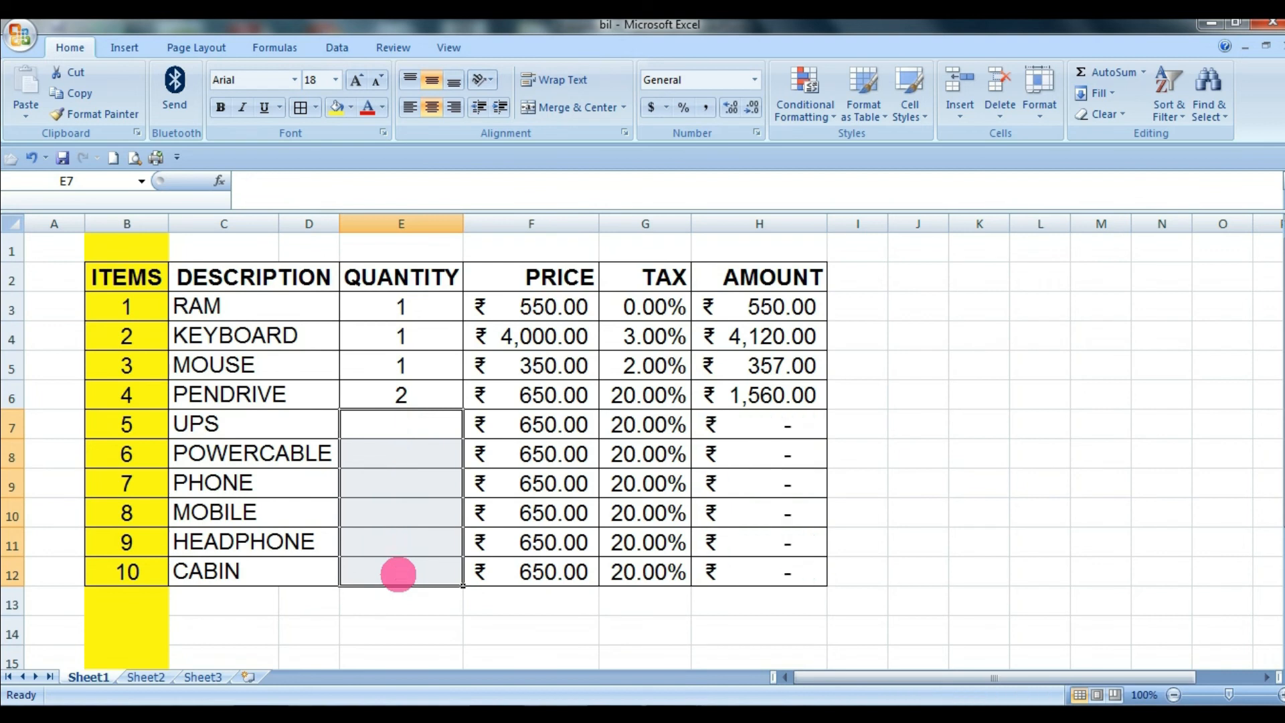
pyautogui.press('Right')
pyautogui.hotkey('shift', 'Down')
pyautogui.hotkey('shift', 'Down')
pyautogui.hotkey('shift', 'Down')
pyautogui.hotkey('shift', 'Down')
pyautogui.hotkey('shift', 'Down')
pyautogui.press('Delete')
# Copy the cell formatting of F6:H6 onto F7:H12 with Format Painter
pyautogui.click(383, 539)
pyautogui.click(412, 434)
pyautogui.moveTo(503, 391); pyautogui.dragTo(755, 385)
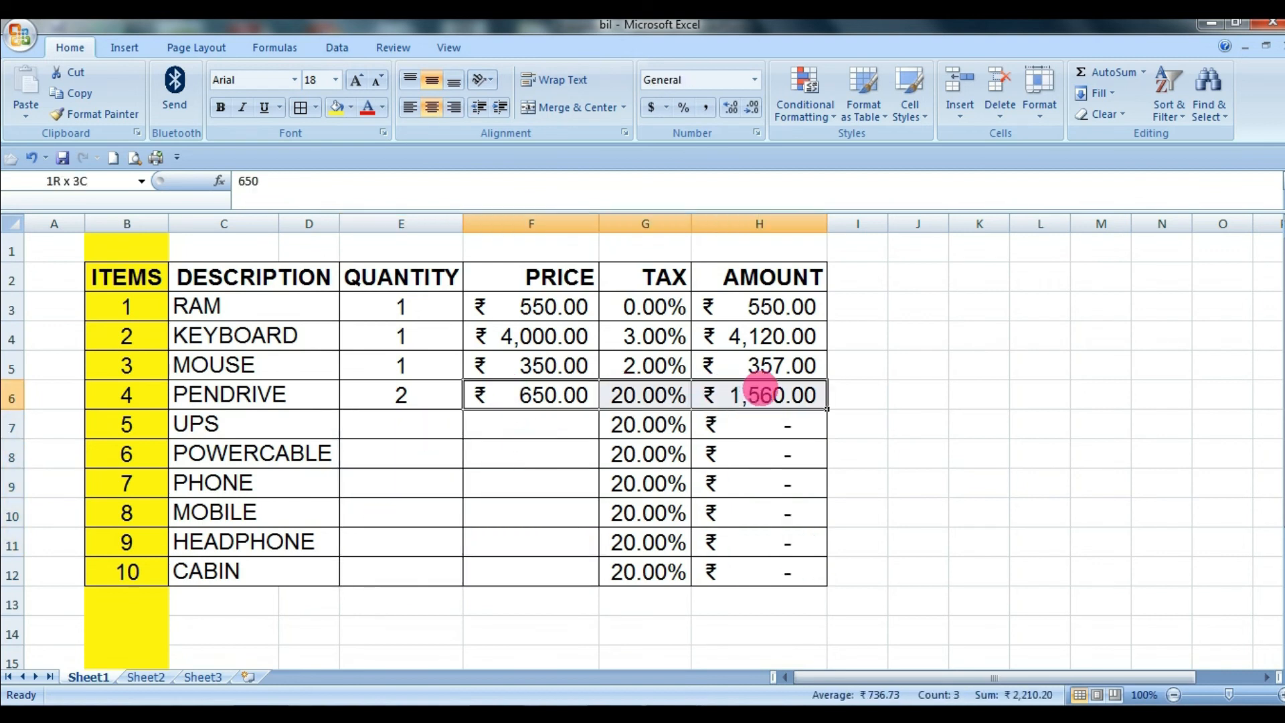
pyautogui.click(71, 119)
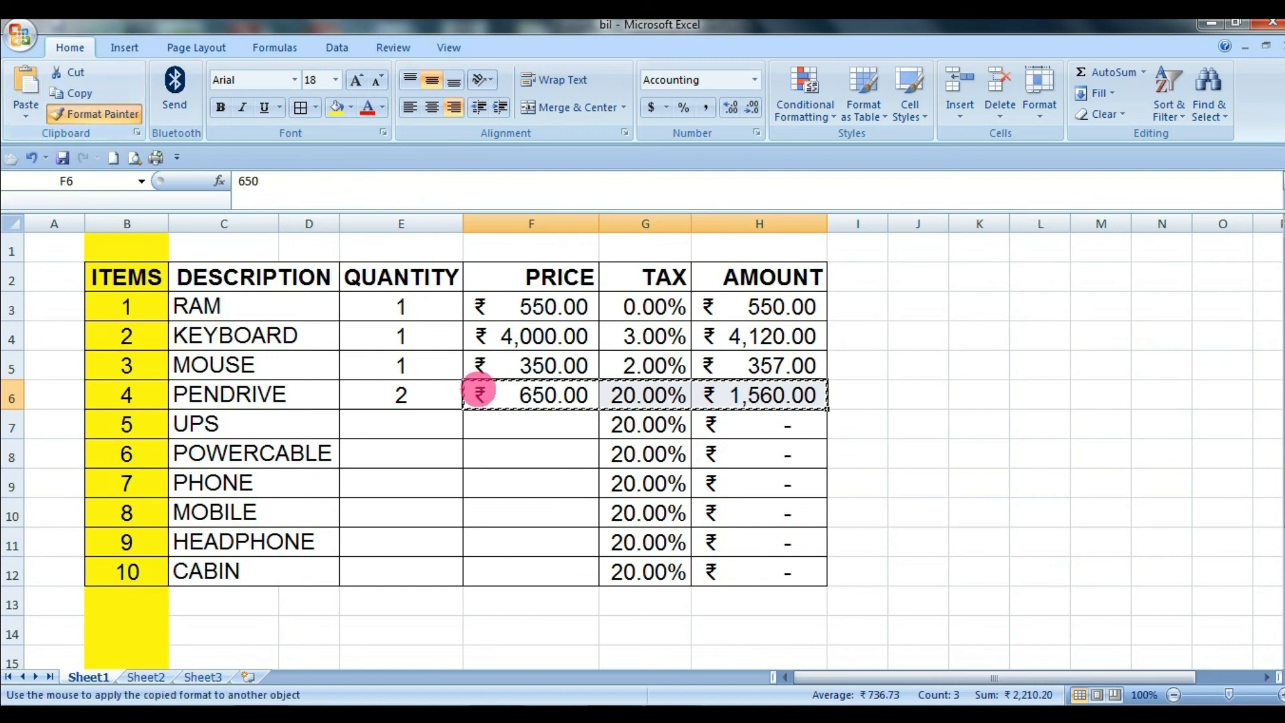
pyautogui.moveTo(488, 421)
pyautogui.mouseDown()
pyautogui.moveTo(709, 482)
pyautogui.moveTo(768, 567)
pyautogui.mouseUp()
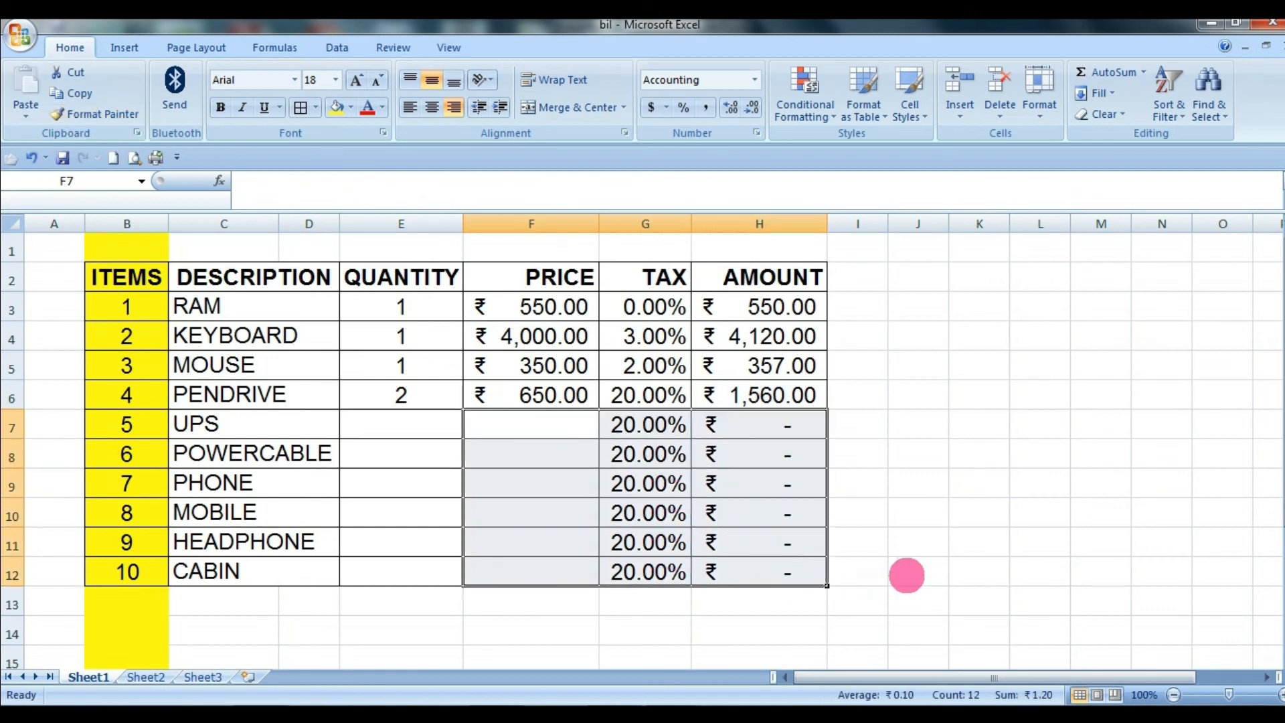
# Clear the copied tax percentages in G7:G12, keeping the amount formulas
pyautogui.click(906, 574)
pyautogui.moveTo(636, 424); pyautogui.dragTo(623, 591)
pyautogui.press('Delete')
pyautogui.click(575, 623)
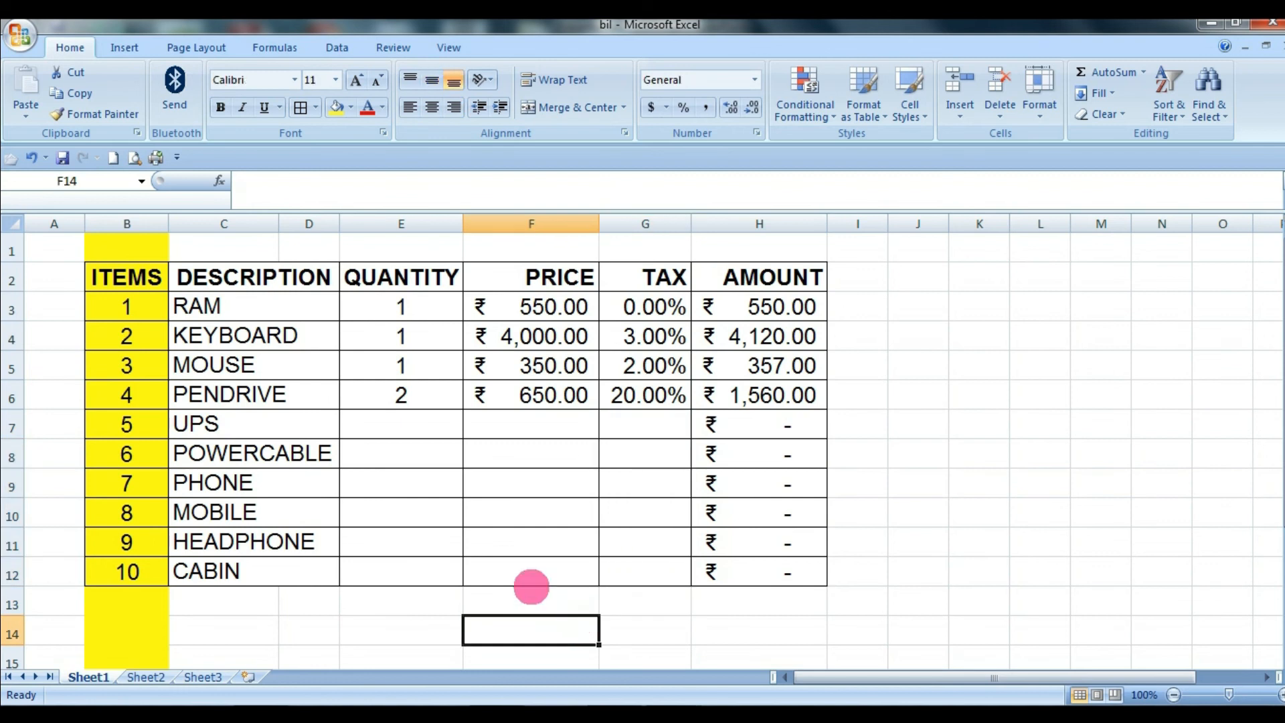
# Enter a quantity of 3, a price of 4000 and a tax of 1% for UPS in row 7
pyautogui.click(375, 423)
pyautogui.write('3')
pyautogui.press('Tab')
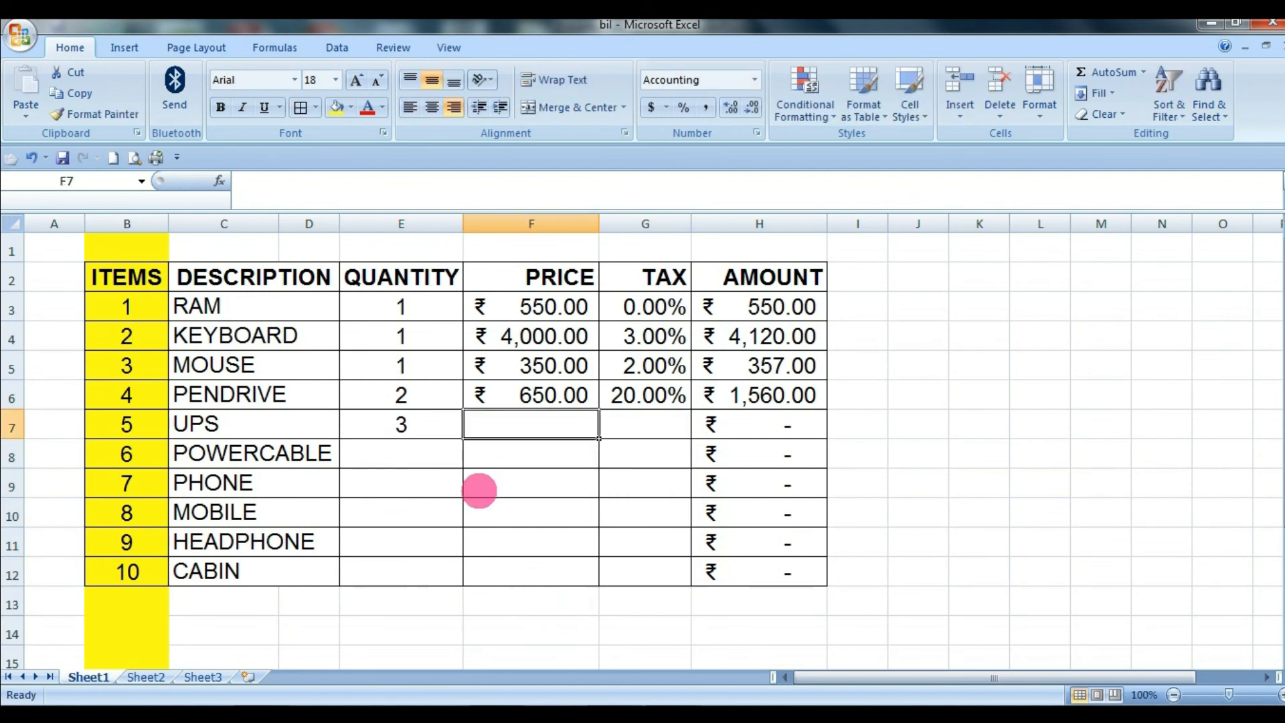
pyautogui.write('4,00')
pyautogui.write('000')
pyautogui.press('Tab')
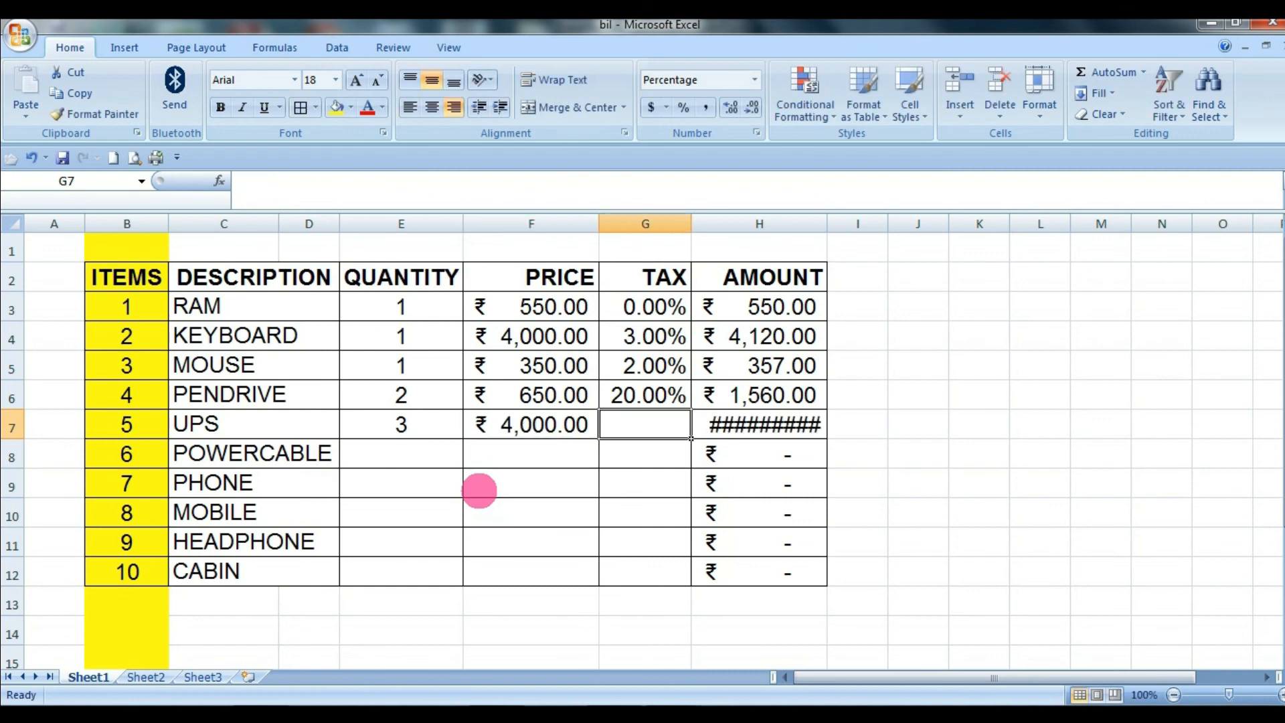
pyautogui.write('1')
pyautogui.press('Return')
# Widen the AMOUNT column H to fit the UPS amount and check the formula in H7
pyautogui.click(740, 432)
pyautogui.click(810, 394)
pyautogui.click(36, 118)
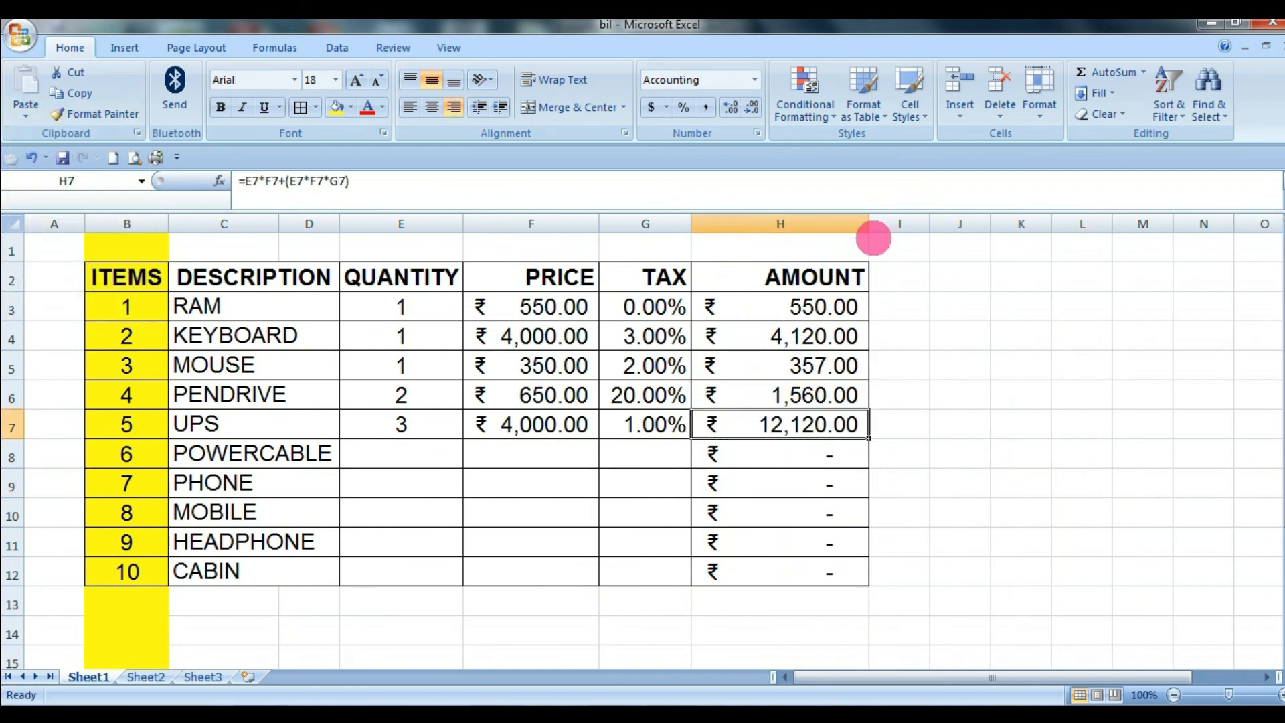
pyautogui.click(962, 441)
pyautogui.click(825, 421)
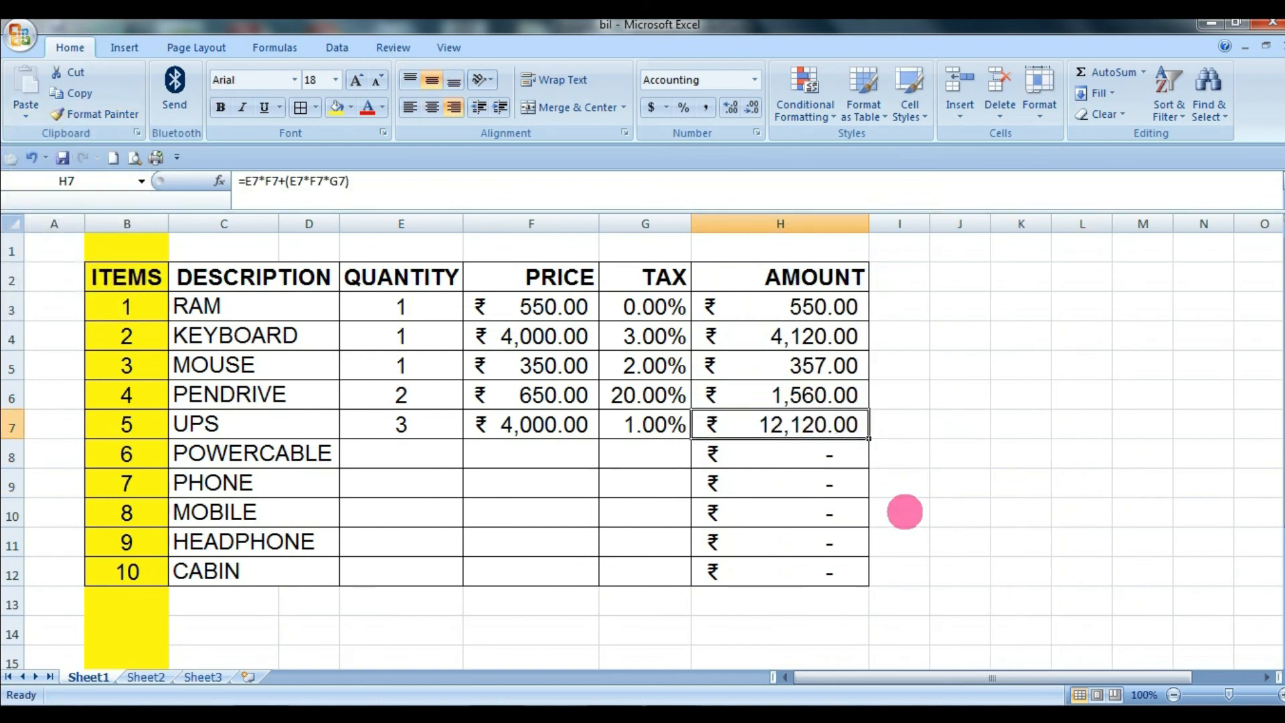
pyautogui.click(537, 437)
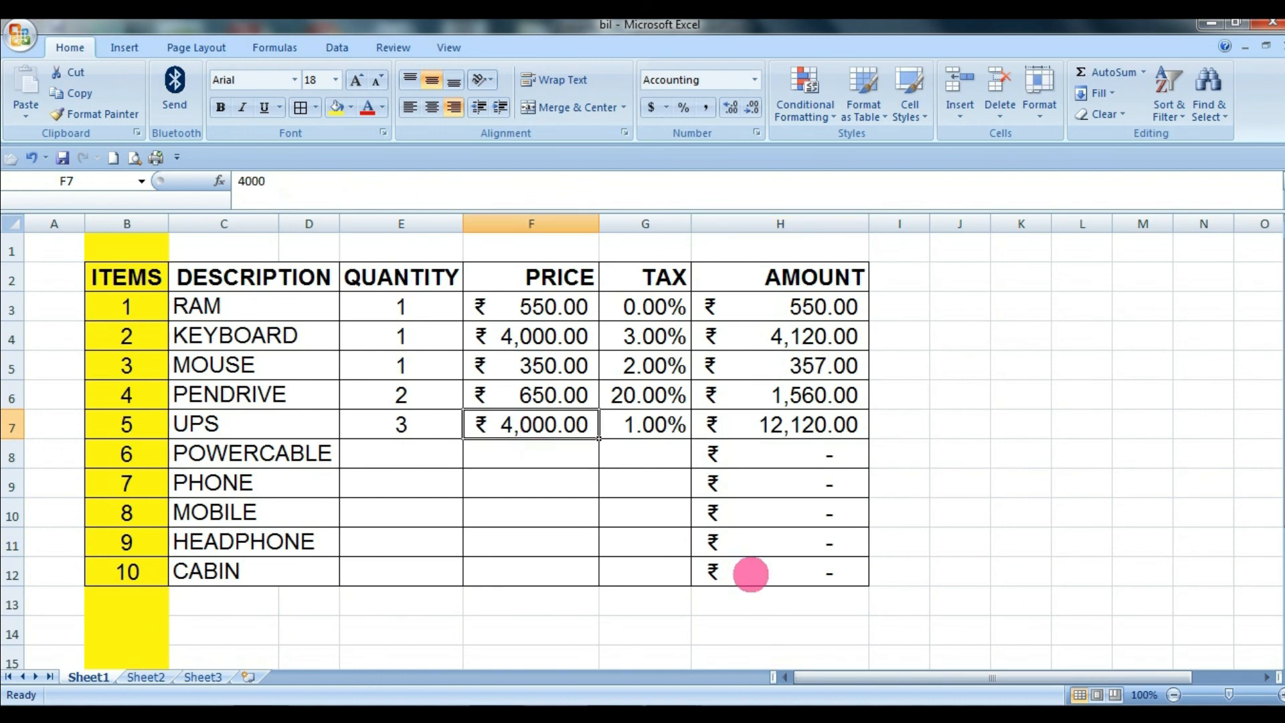
pyautogui.click(806, 429)
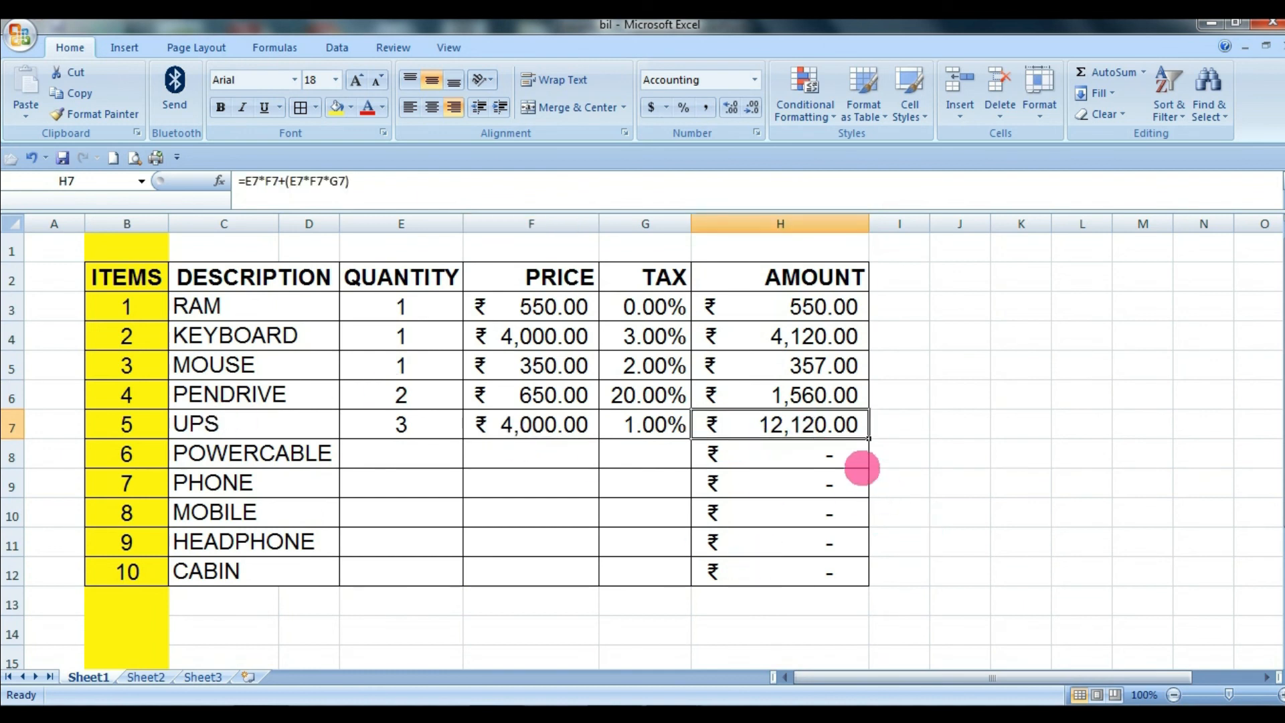
pyautogui.click(955, 451)
pyautogui.click(751, 433)
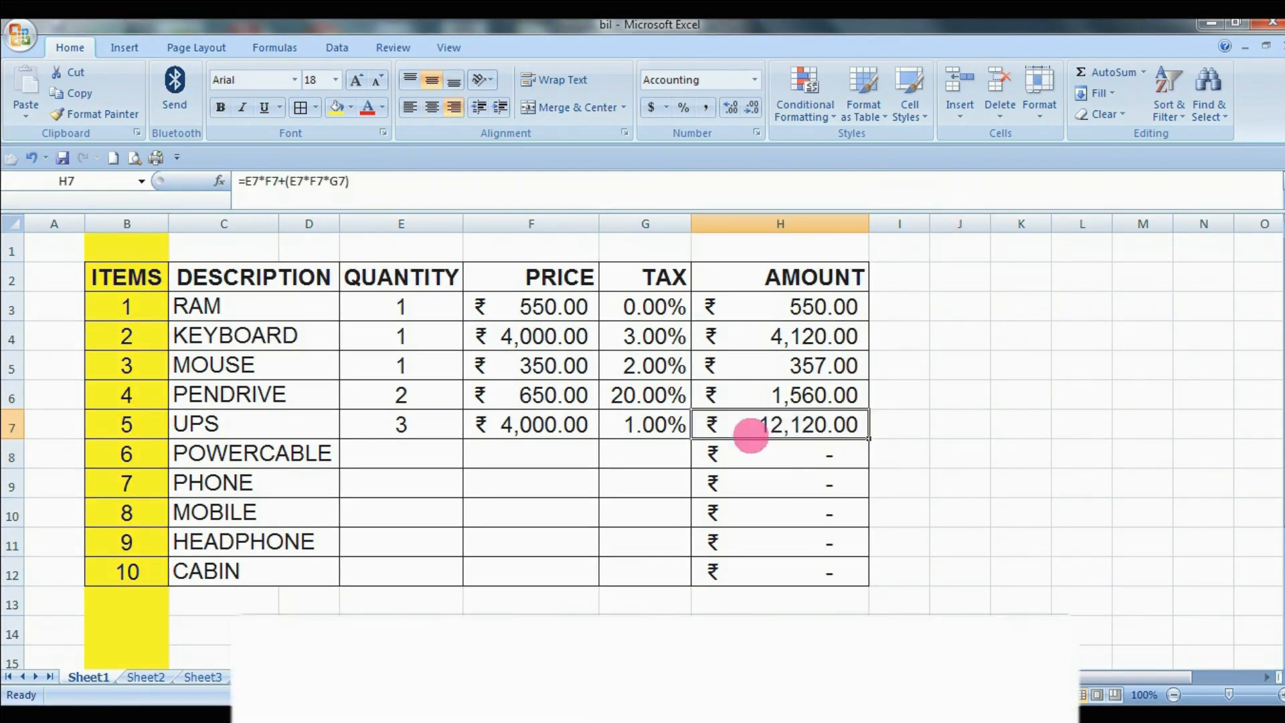
# Enter a quantity of 2, a price of 100 and a tax of 0% for POWERCABLE in row 8
pyautogui.click(390, 456)
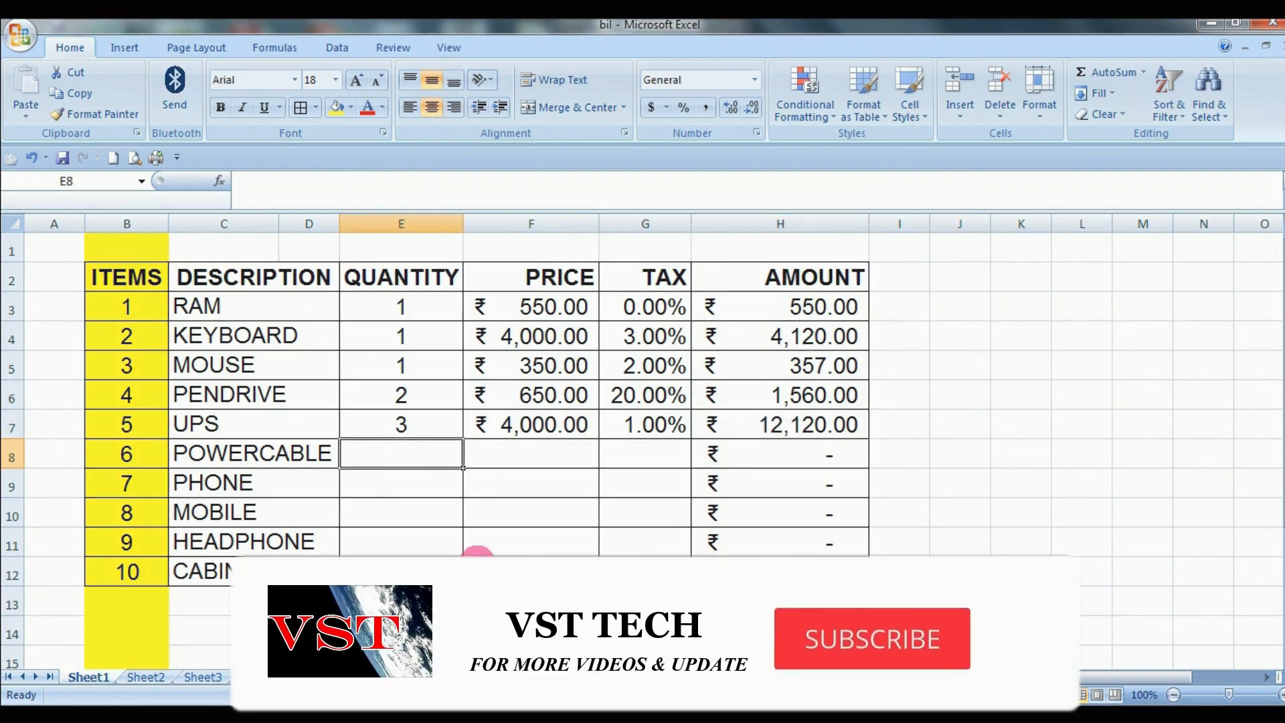
pyautogui.write('2')
pyautogui.press('Tab')
pyautogui.write('100')
pyautogui.press('Tab')
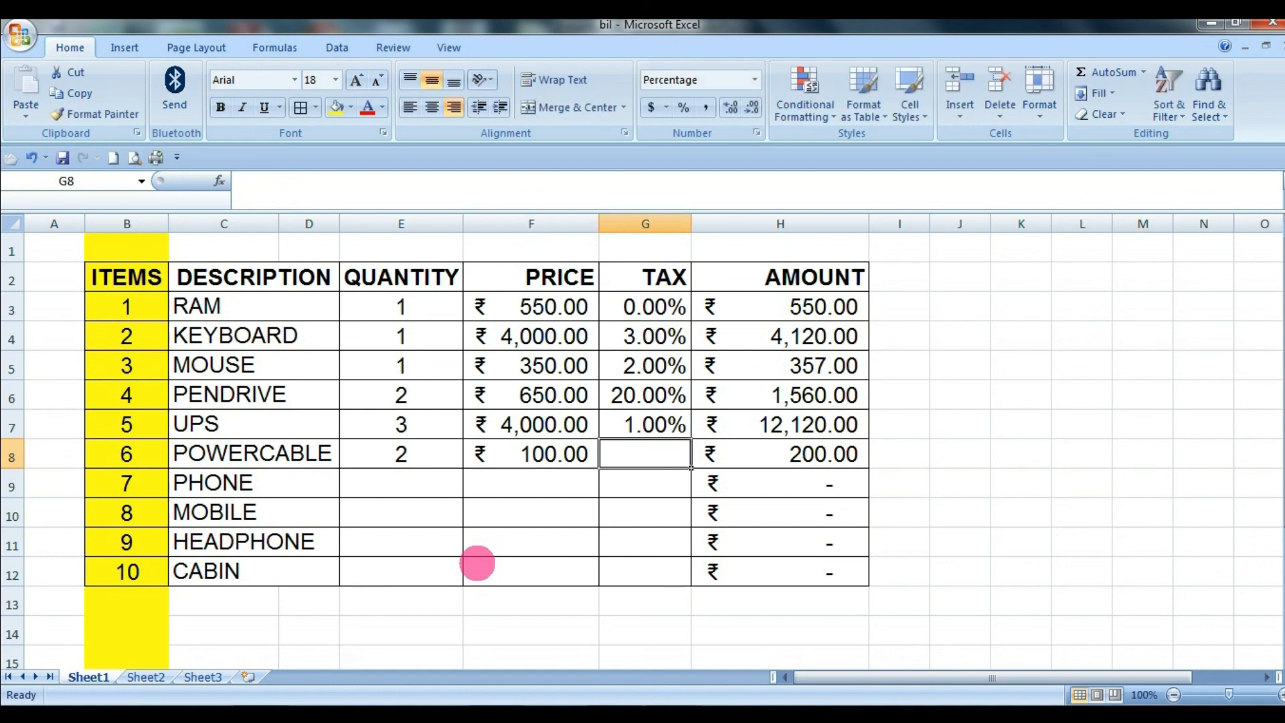
pyautogui.write('0')
pyautogui.press('Return')
# Enter a quantity of 1, a price of 8000 and a tax of 1% for PHONE in row 9, and select amount cell H3
pyautogui.press('Left')
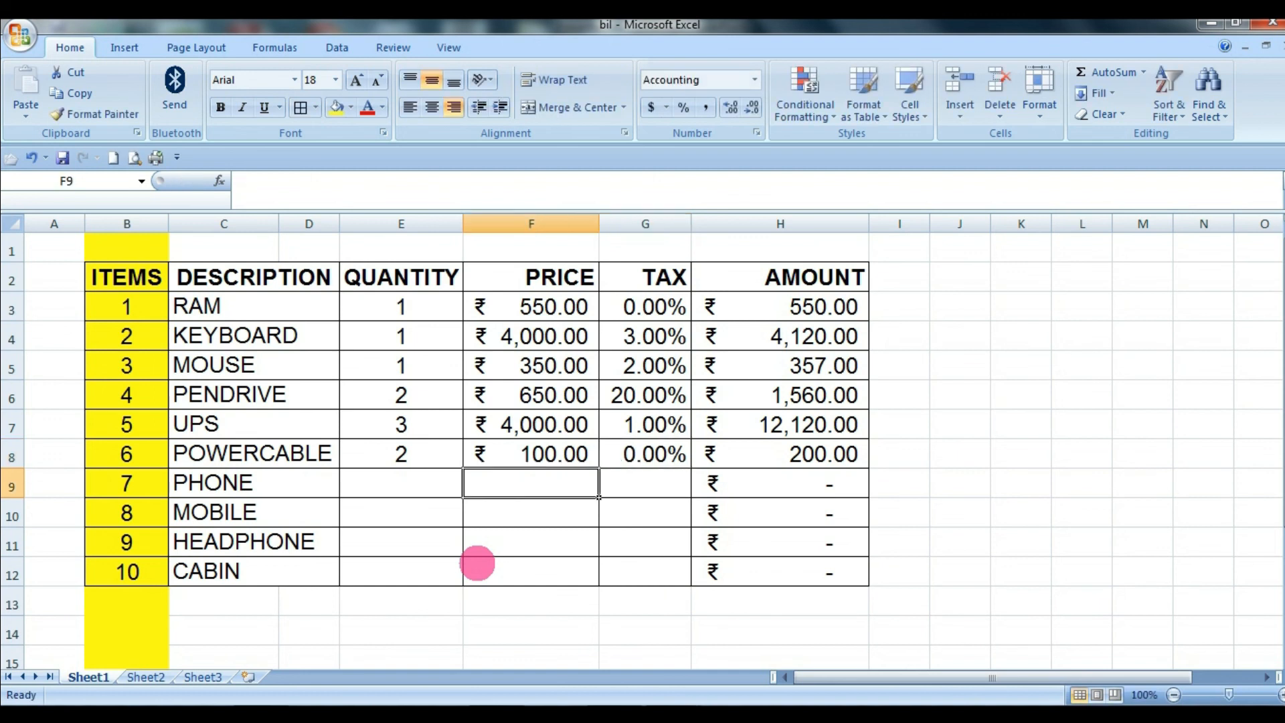
pyautogui.press('Left')
pyautogui.write('1')
pyautogui.press('Tab')
pyautogui.write('8000')
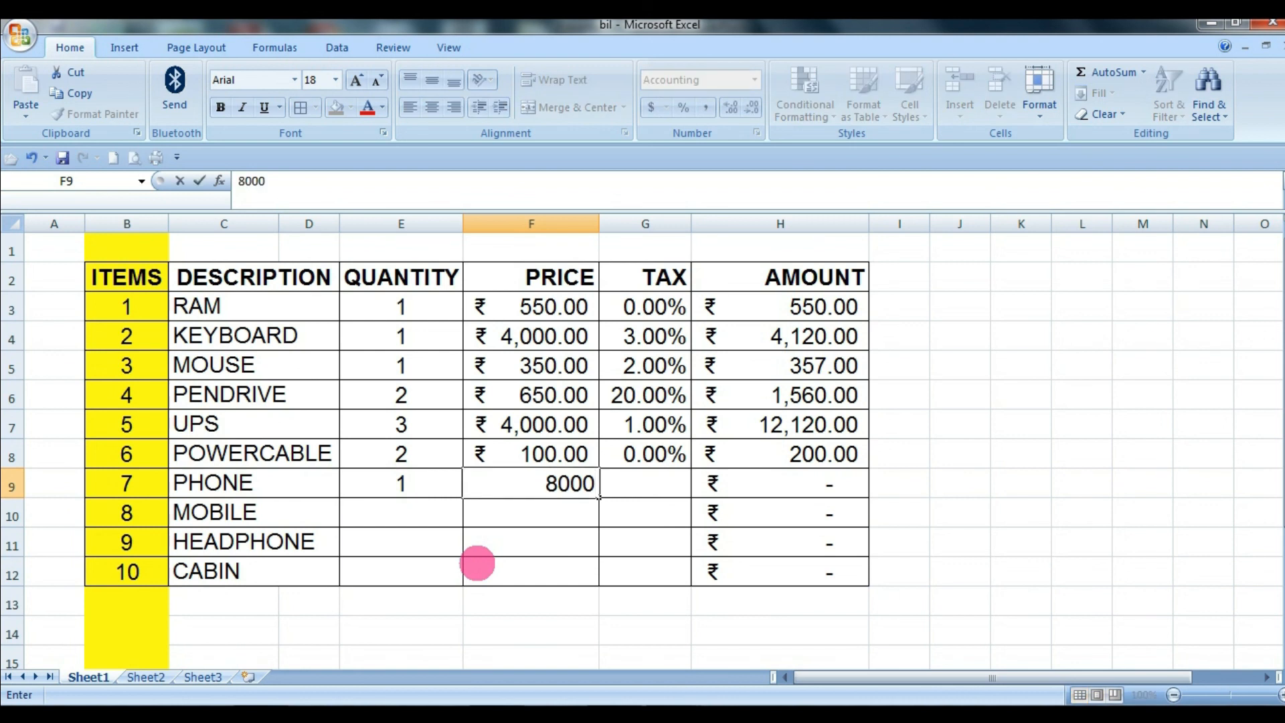
pyautogui.press('Tab')
pyautogui.write('1')
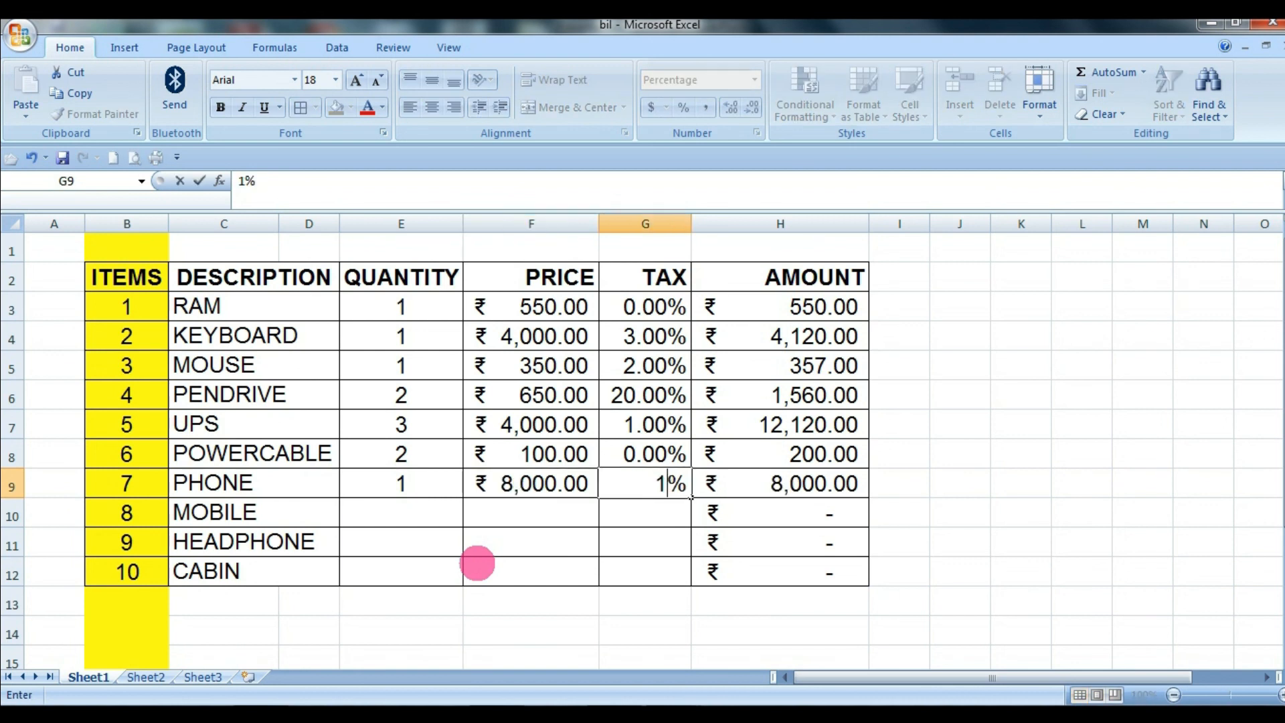
pyautogui.press('Tab')
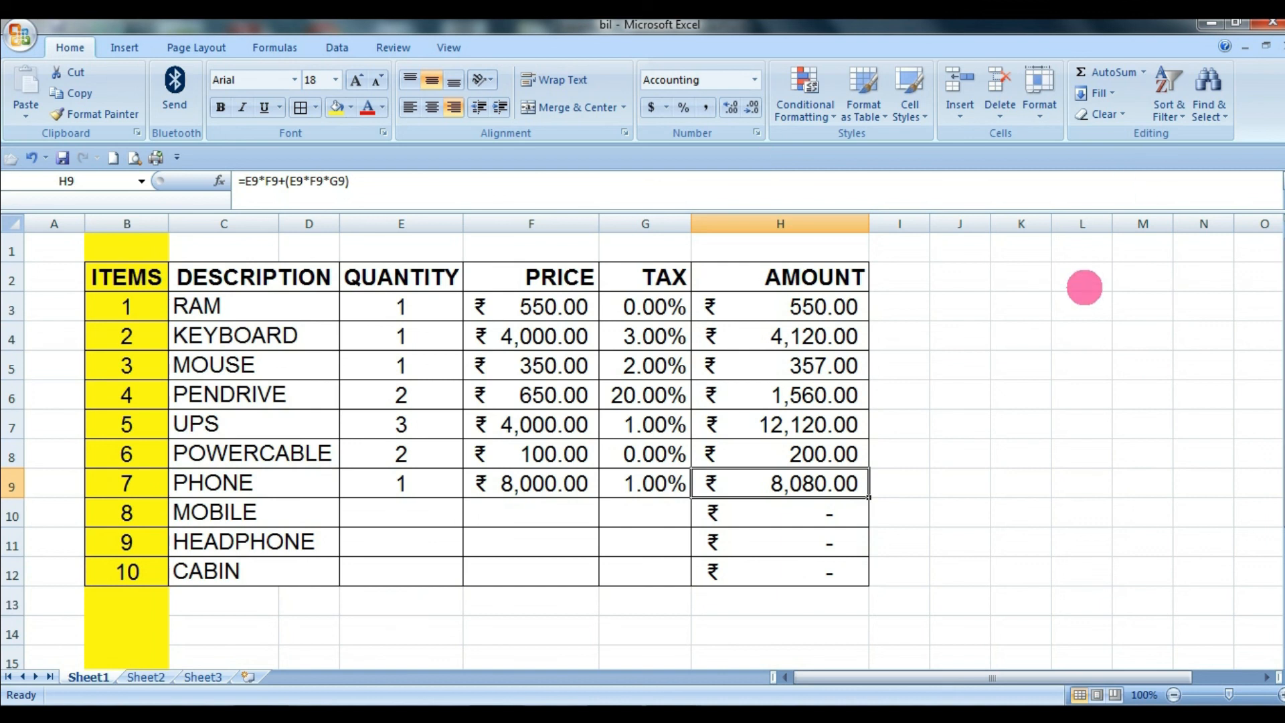
pyautogui.click(846, 306)
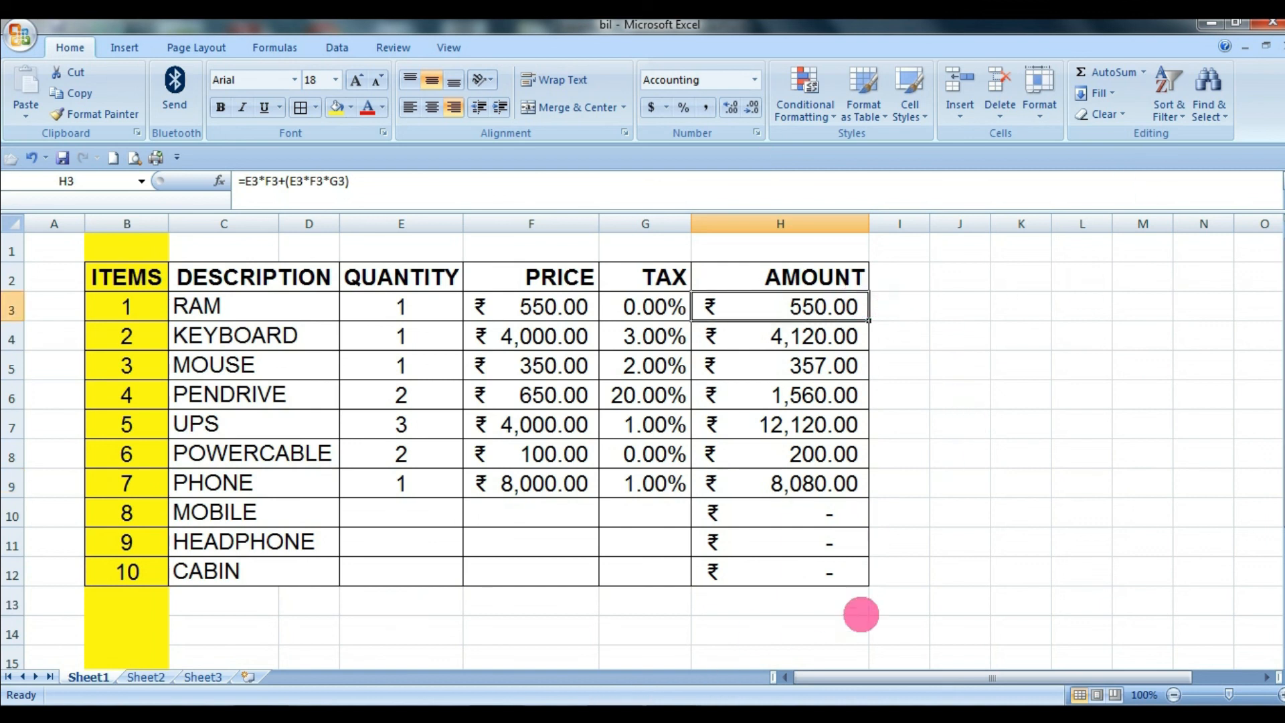